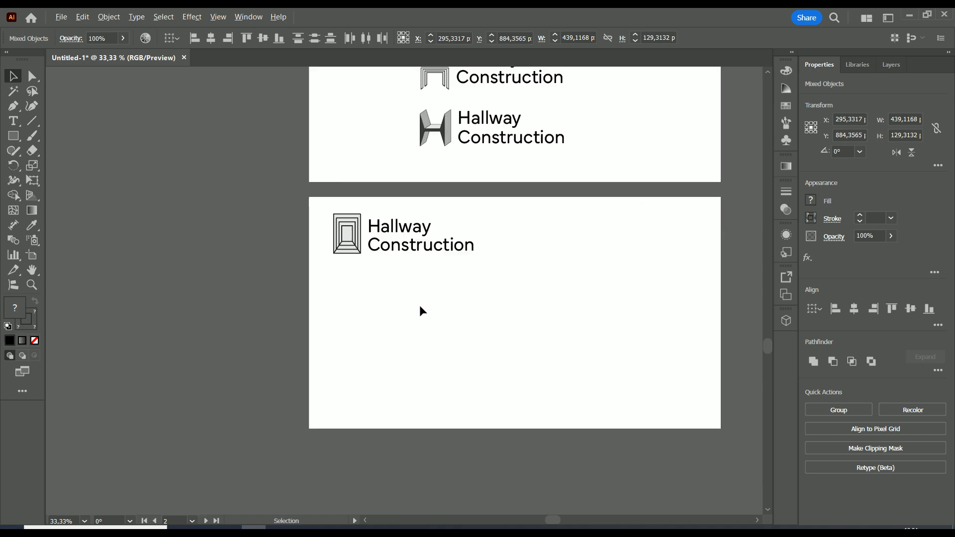
Draw a rectangle about 104 × 164 px in the empty area below the existing Hallway Construction logo.
{"action": "left_click", "coordinate": [304, 245]}
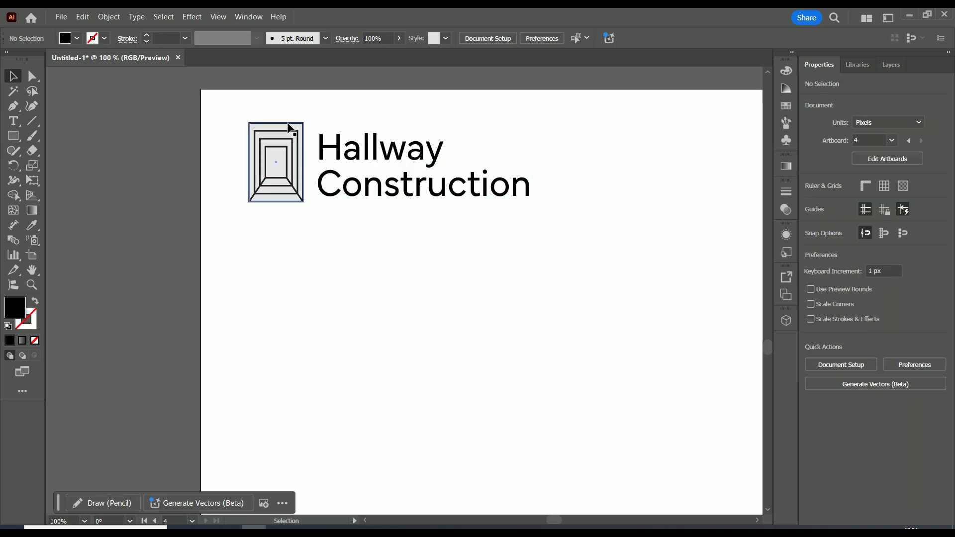
{"action": "left_click", "coordinate": [16, 137]}
{"action": "left_click_drag", "start_coordinate": [253, 283], "coordinate": [320, 387]}
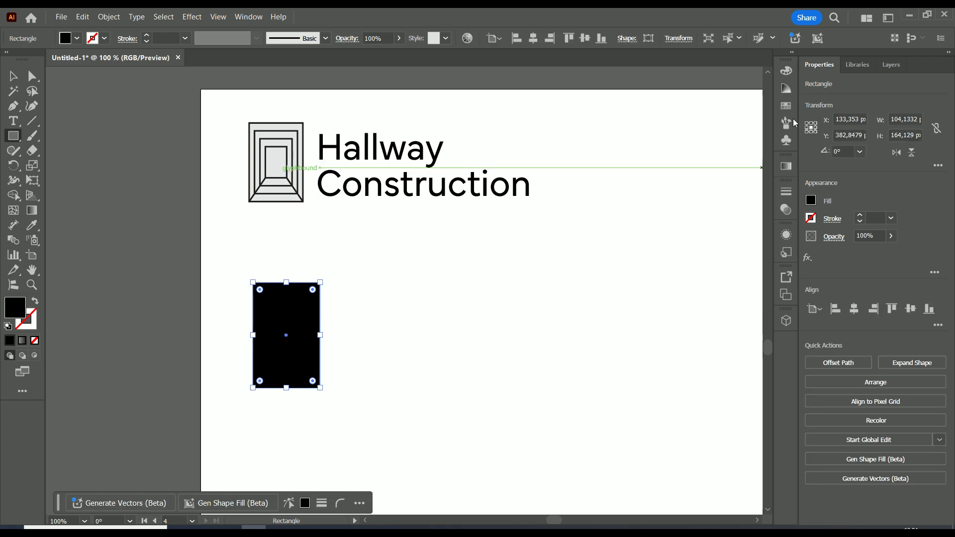
{"action": "left_click", "coordinate": [869, 63]}
{"action": "left_click", "coordinate": [825, 65]}
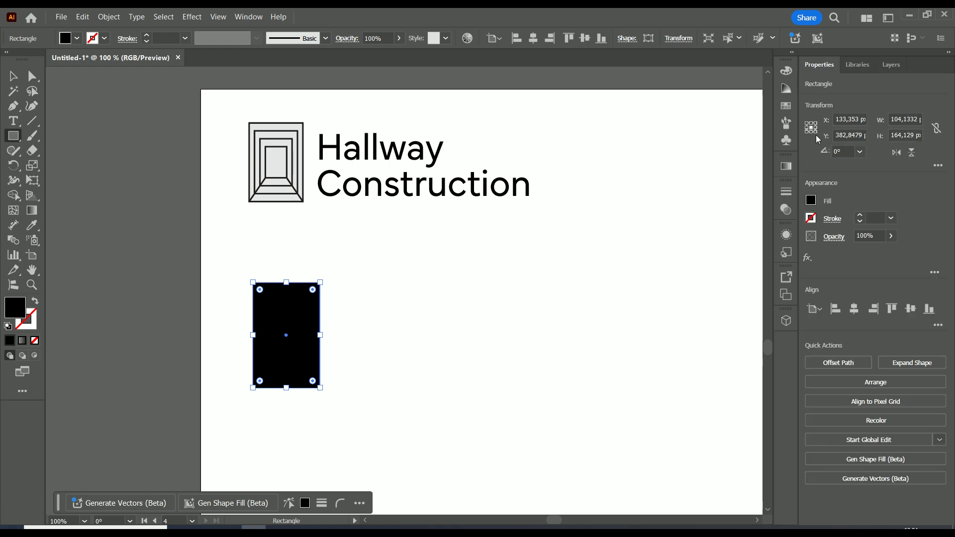
Remove the new rectangle's fill and give it a black stroke.
{"action": "left_click", "coordinate": [813, 216]}
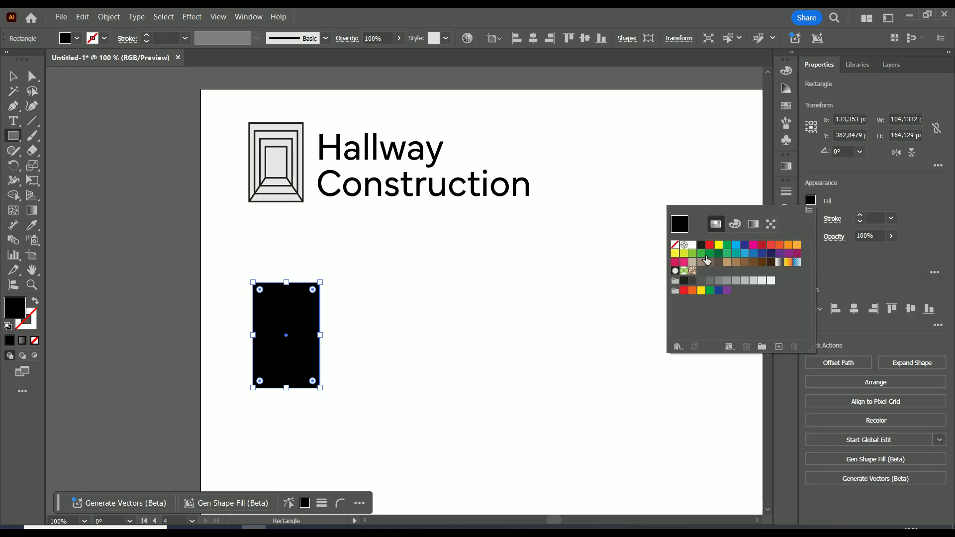
{"action": "left_click", "coordinate": [675, 244]}
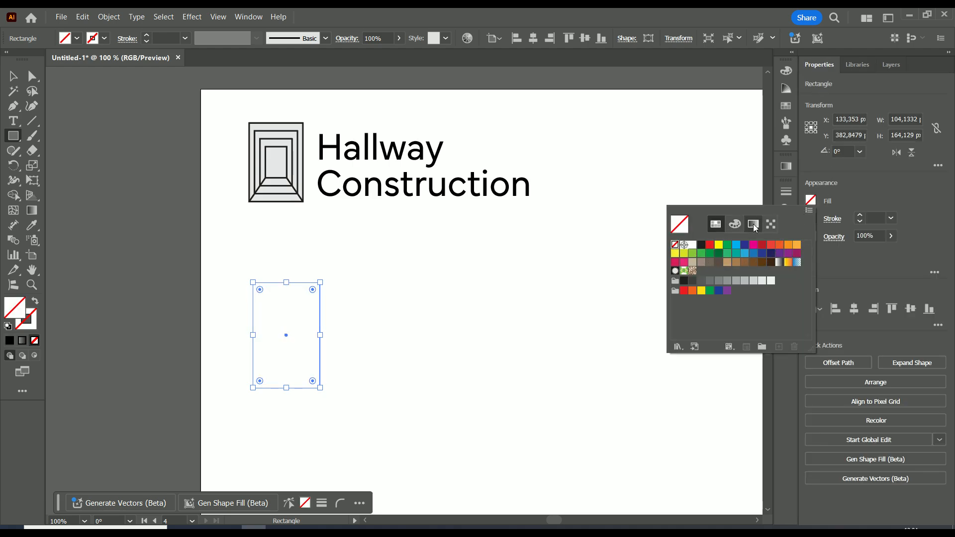
{"action": "left_click", "coordinate": [850, 199]}
{"action": "left_click", "coordinate": [810, 218]}
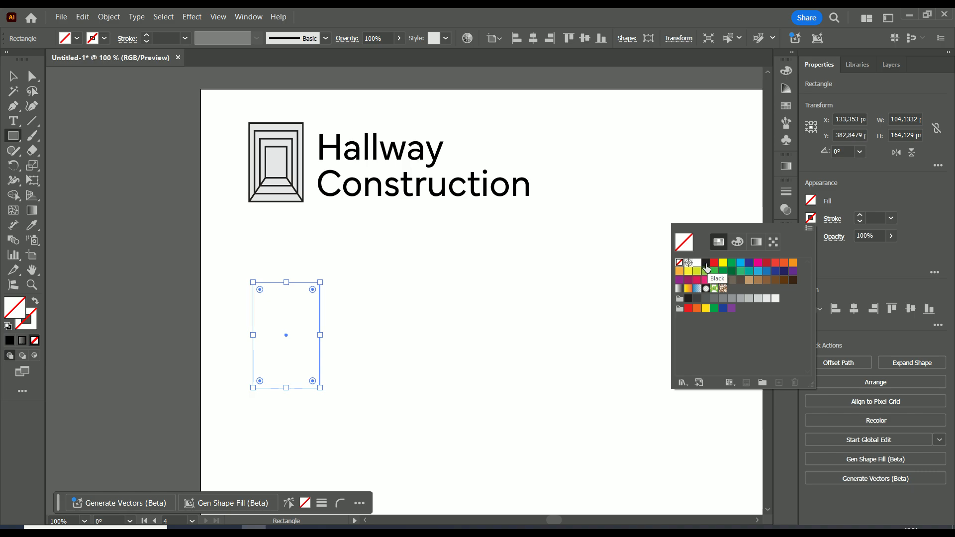
{"action": "left_click", "coordinate": [706, 263]}
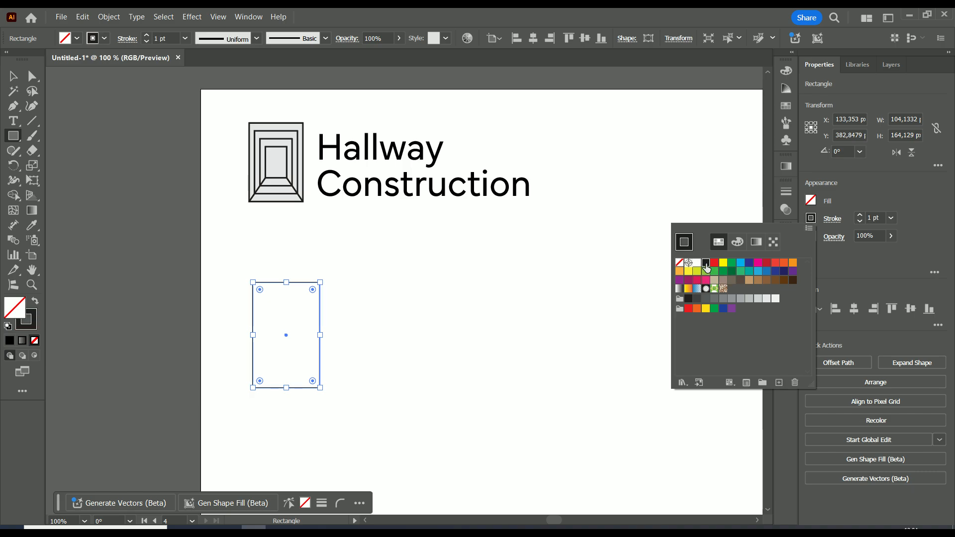
{"action": "left_click", "coordinate": [876, 201]}
Set the rectangle's stroke weight to 2 pt and deselect it.
{"action": "left_click", "coordinate": [860, 215], "text": "shift"}
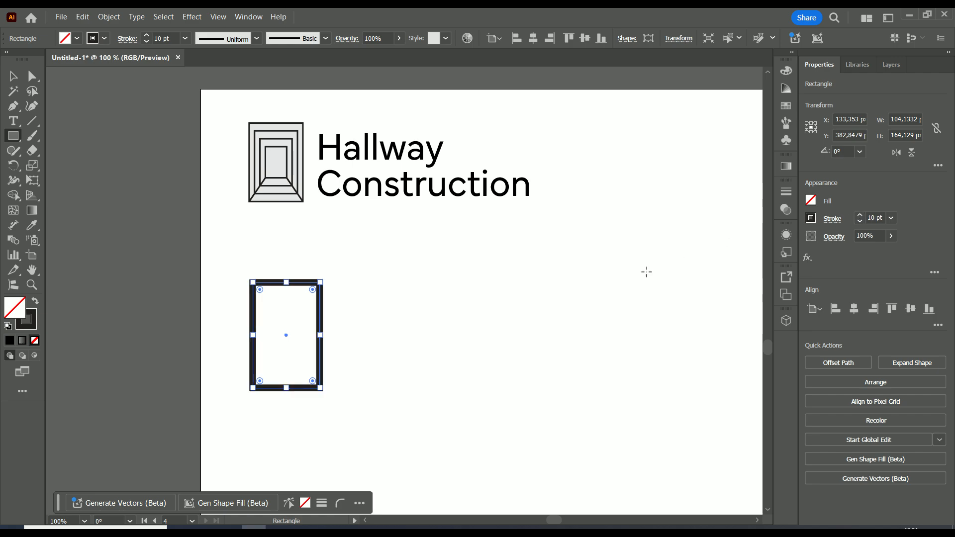
{"action": "left_click", "coordinate": [859, 221]}
{"action": "left_click", "coordinate": [860, 222]}
{"action": "left_click", "coordinate": [860, 222]}
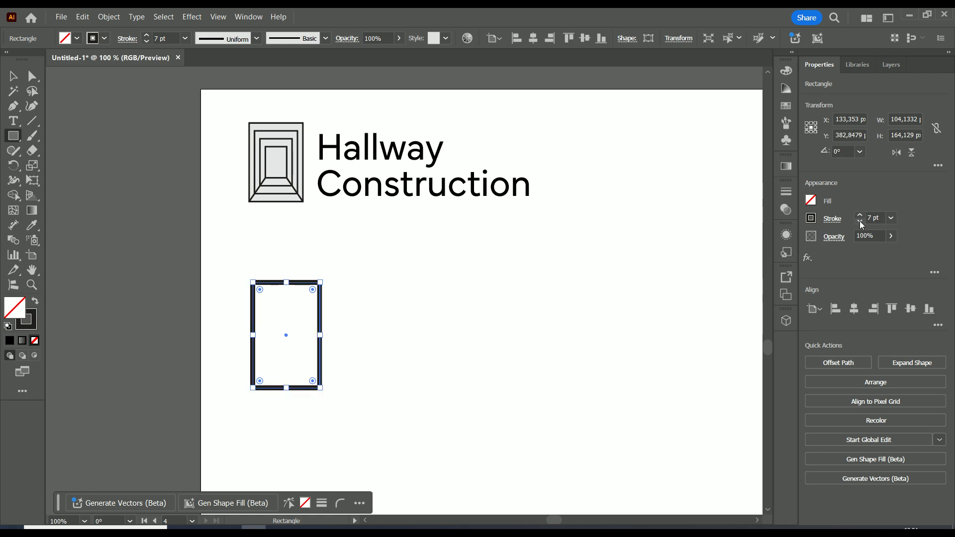
{"action": "left_click", "coordinate": [859, 221]}
{"action": "left_click", "coordinate": [859, 222]}
{"action": "left_click", "coordinate": [860, 222]}
{"action": "left_click", "coordinate": [859, 222]}
{"action": "left_click", "coordinate": [860, 222]}
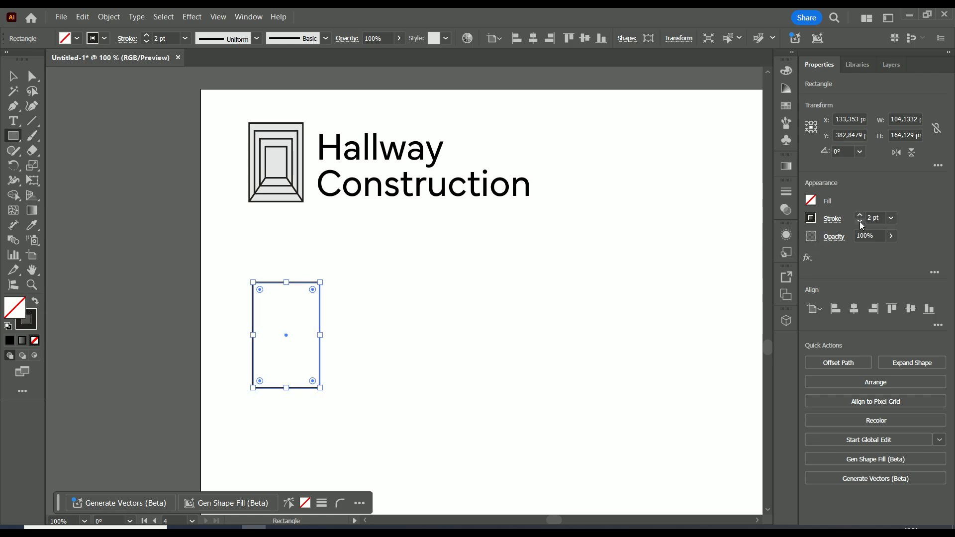
{"action": "left_click", "coordinate": [13, 76]}
{"action": "left_click", "coordinate": [261, 248]}
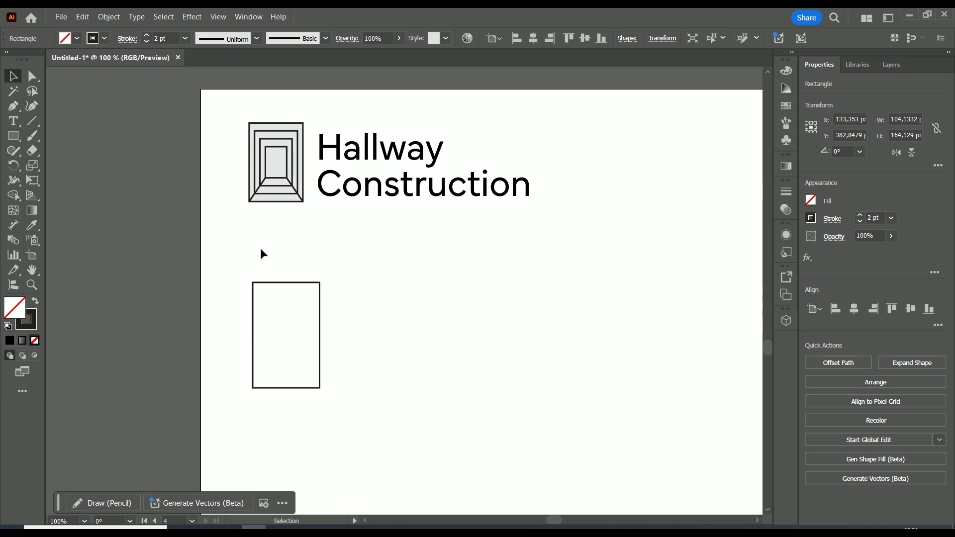
Duplicate the rectangle in place and scale the copy down proportionally about its centre to about 43 × 69 px.
{"action": "scroll", "coordinate": [296, 363], "scroll_direction": "up", "scroll_amount": 1}
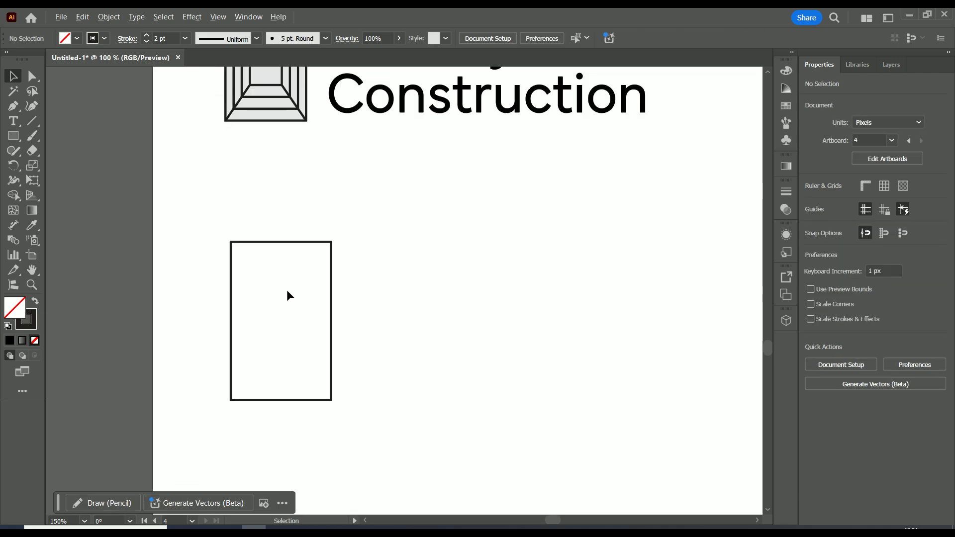
{"action": "left_click", "coordinate": [284, 247]}
{"action": "left_click_drag", "start_coordinate": [286, 246], "coordinate": [265, 247]}
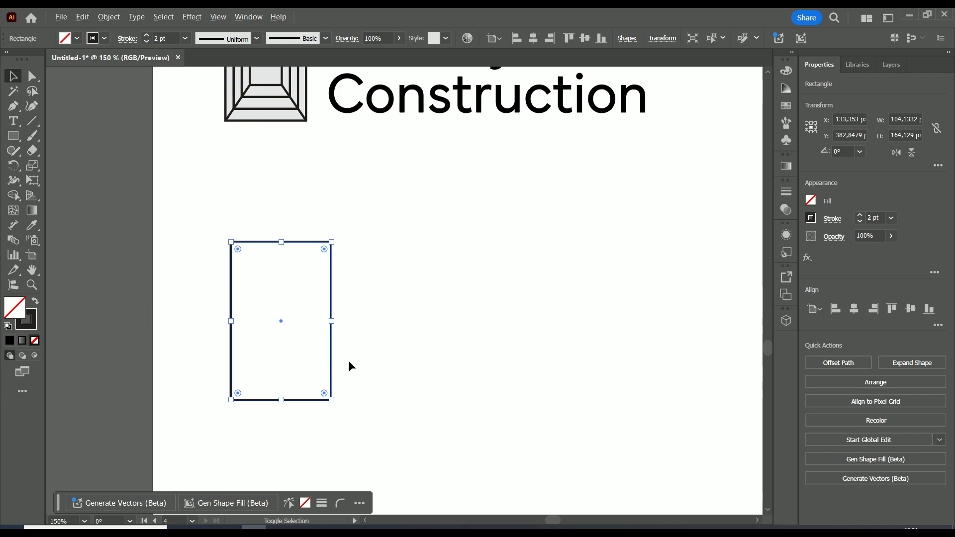
{"action": "left_click_drag", "start_coordinate": [333, 399], "coordinate": [320, 387]}
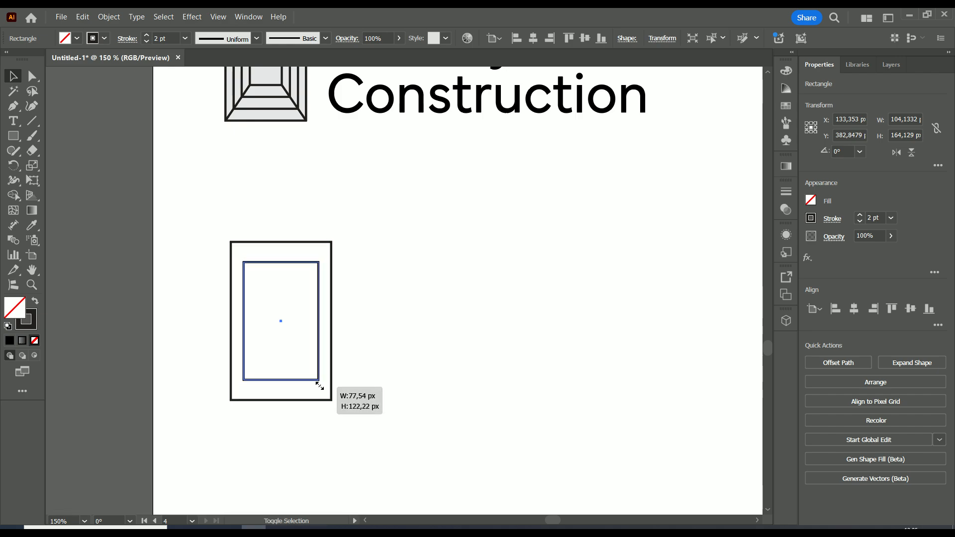
{"action": "left_click_drag", "start_coordinate": [320, 386], "coordinate": [301, 368]}
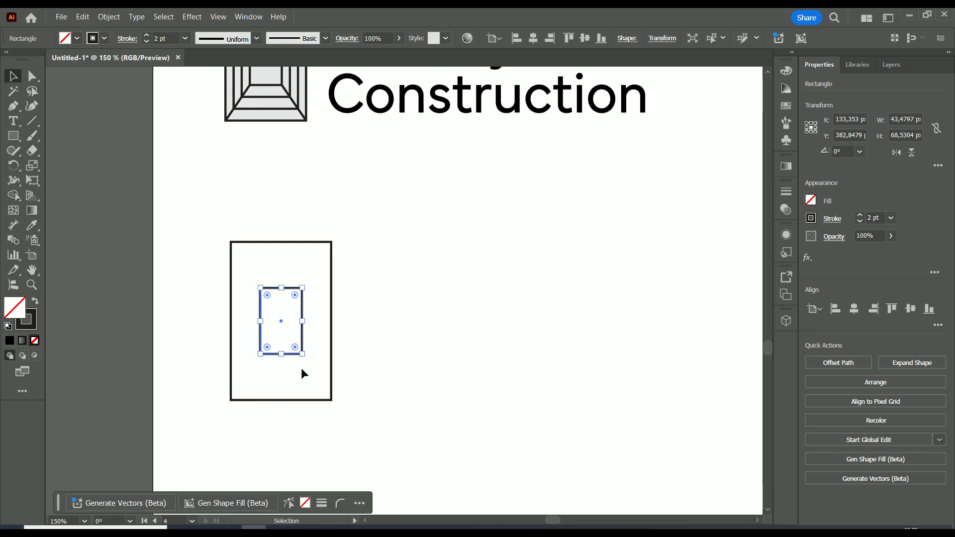
Select both nested rectangles and set the blend spacing to Specified Steps with 2 steps.
{"action": "left_click", "coordinate": [308, 206]}
{"action": "left_click", "coordinate": [301, 243]}
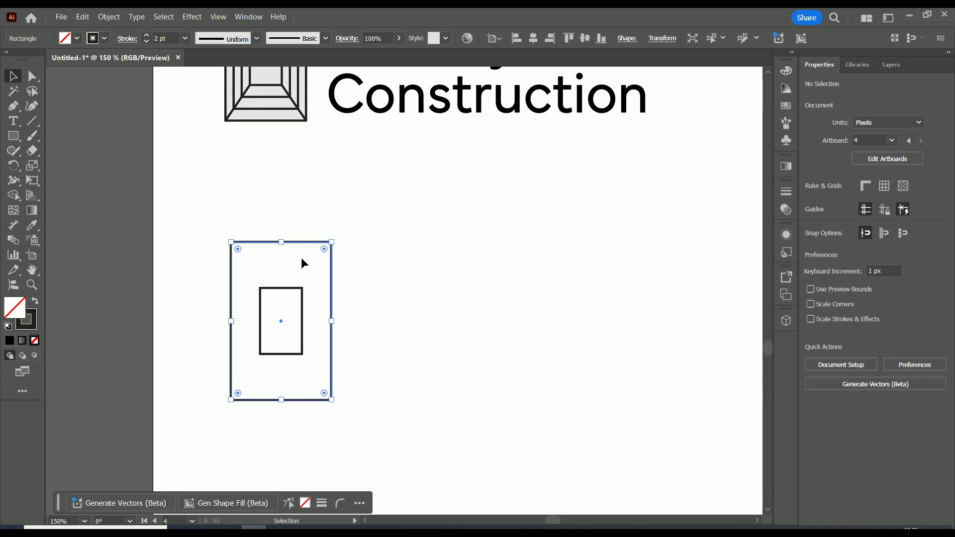
{"action": "left_click", "coordinate": [297, 293], "text": "shift"}
{"action": "left_click_drag", "start_coordinate": [354, 207], "coordinate": [203, 424]}
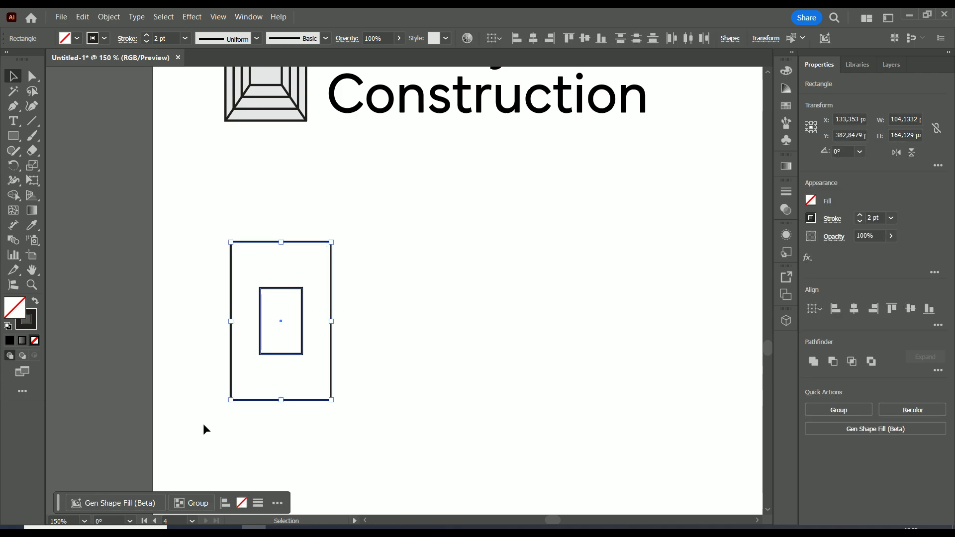
{"action": "left_click", "coordinate": [110, 19]}
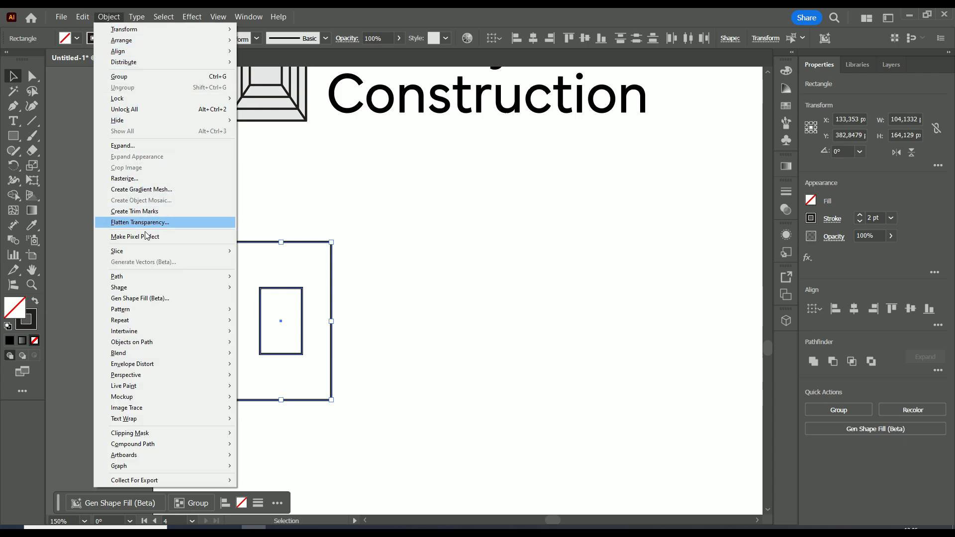
{"action": "mouse_move", "coordinate": [149, 353]}
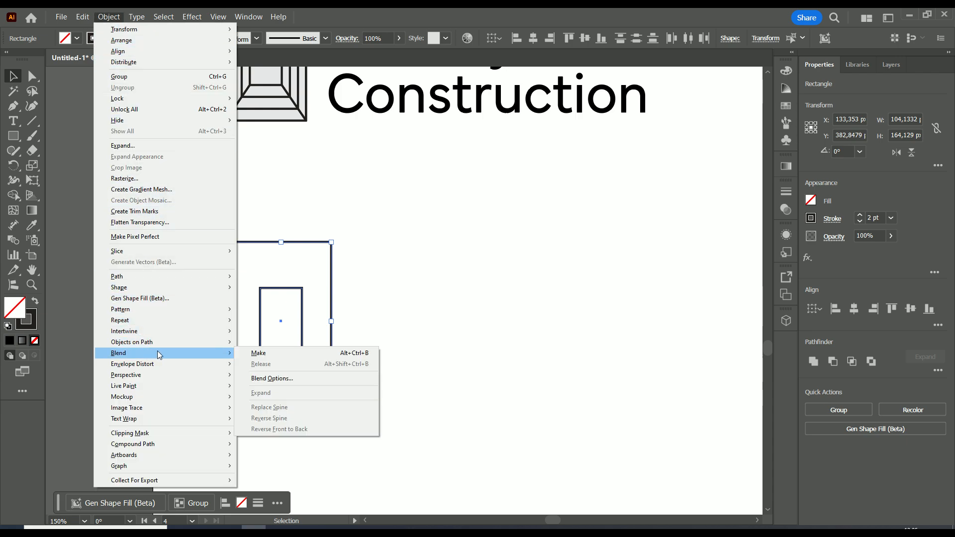
{"action": "left_click", "coordinate": [272, 379]}
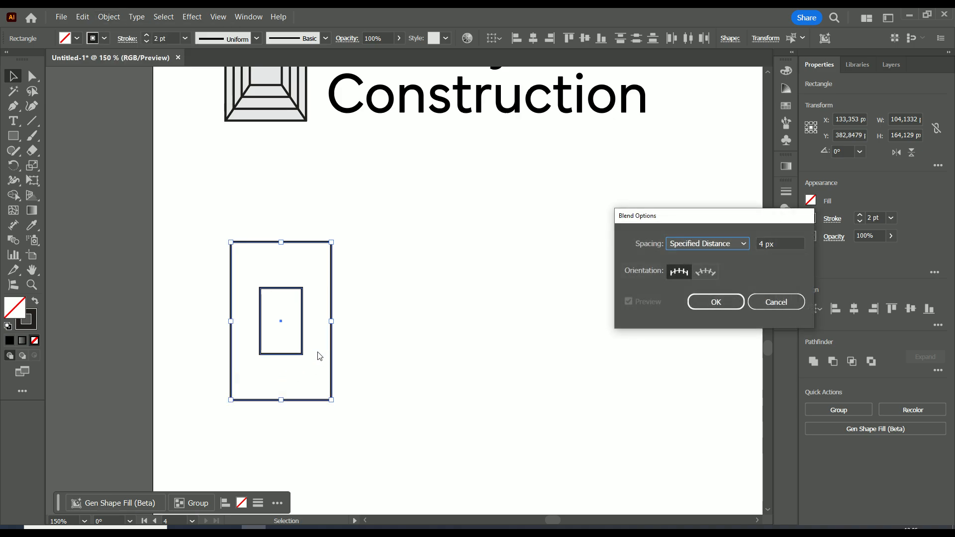
{"action": "left_click", "coordinate": [744, 246]}
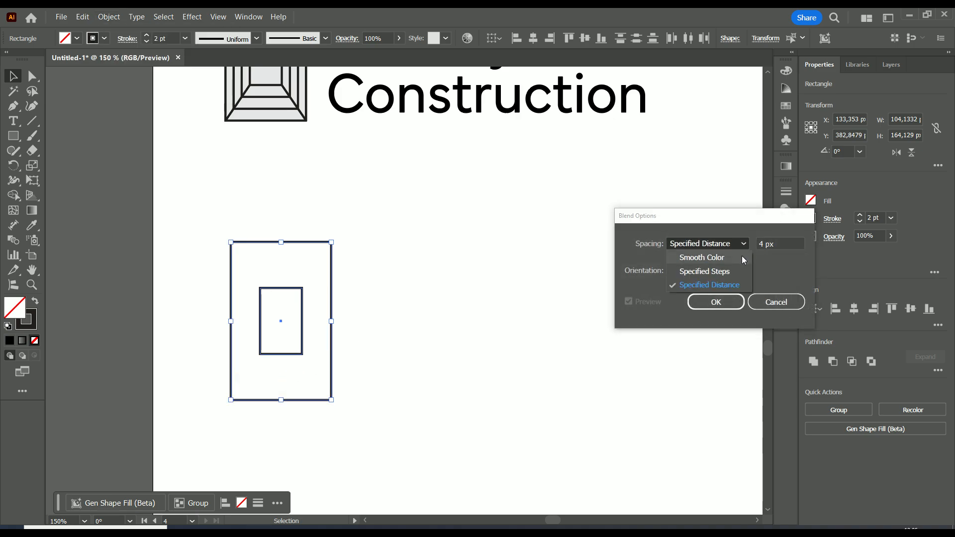
{"action": "left_click", "coordinate": [741, 275]}
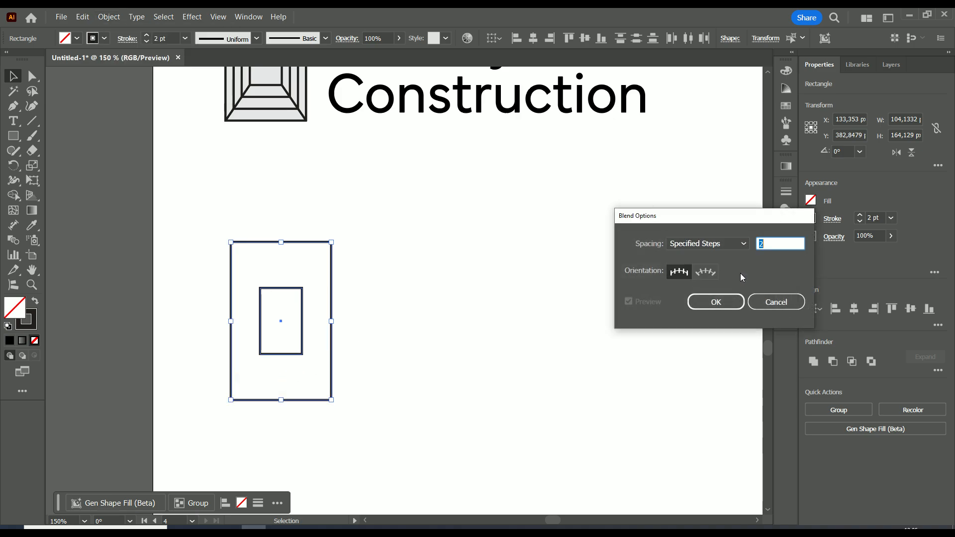
{"action": "left_click", "coordinate": [760, 243]}
{"action": "left_click", "coordinate": [713, 307]}
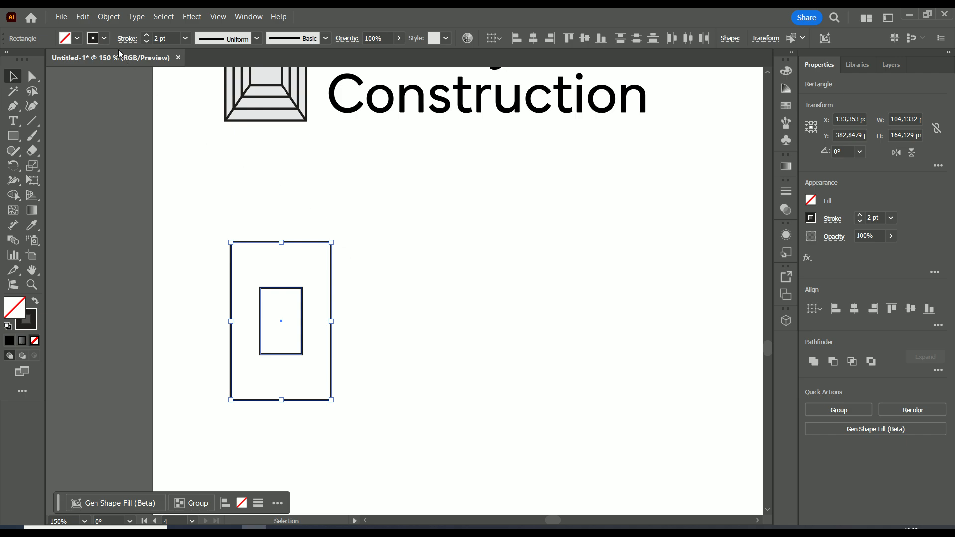
Make a blend between the outer and inner rectangles, then deselect it.
{"action": "left_click", "coordinate": [109, 17]}
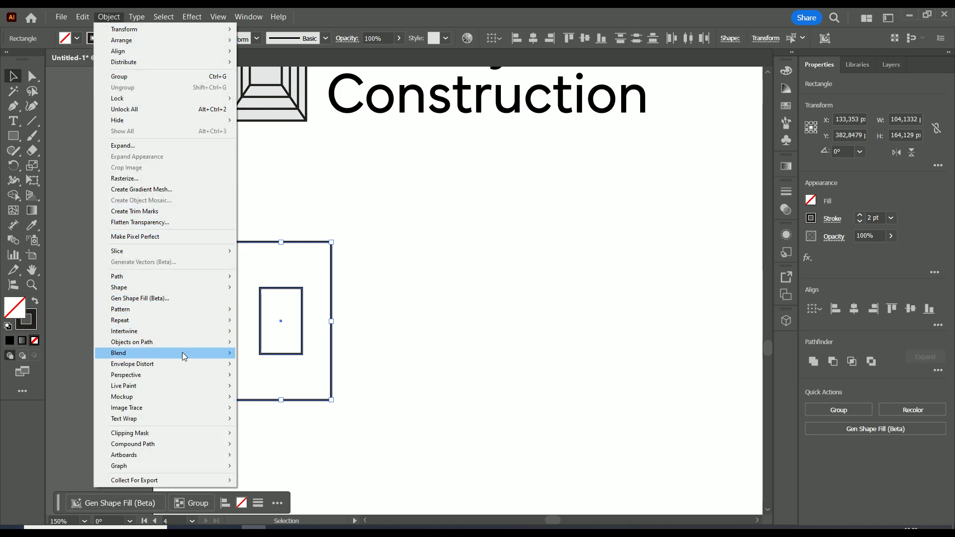
{"action": "mouse_move", "coordinate": [182, 352]}
{"action": "left_click", "coordinate": [252, 352]}
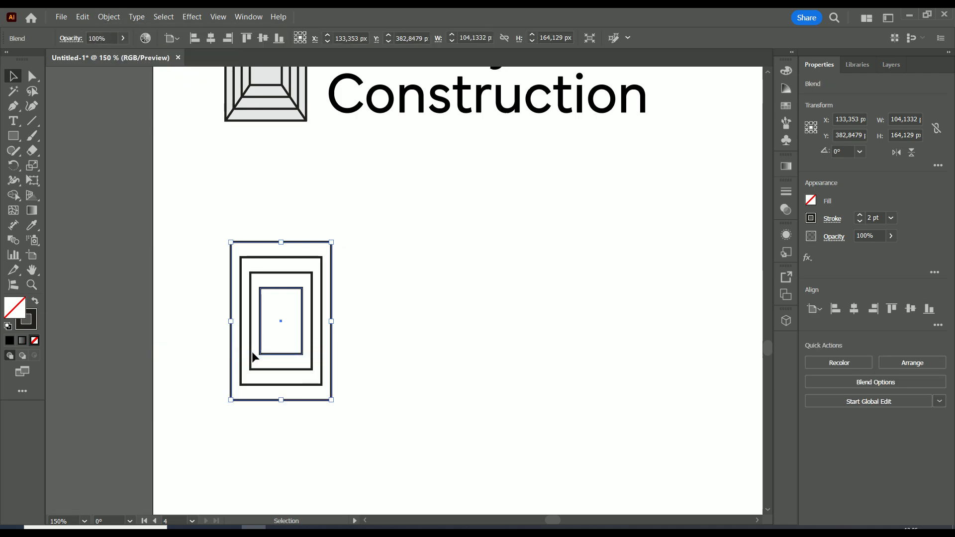
{"action": "scroll", "coordinate": [373, 294], "scroll_direction": "up", "scroll_amount": 1}
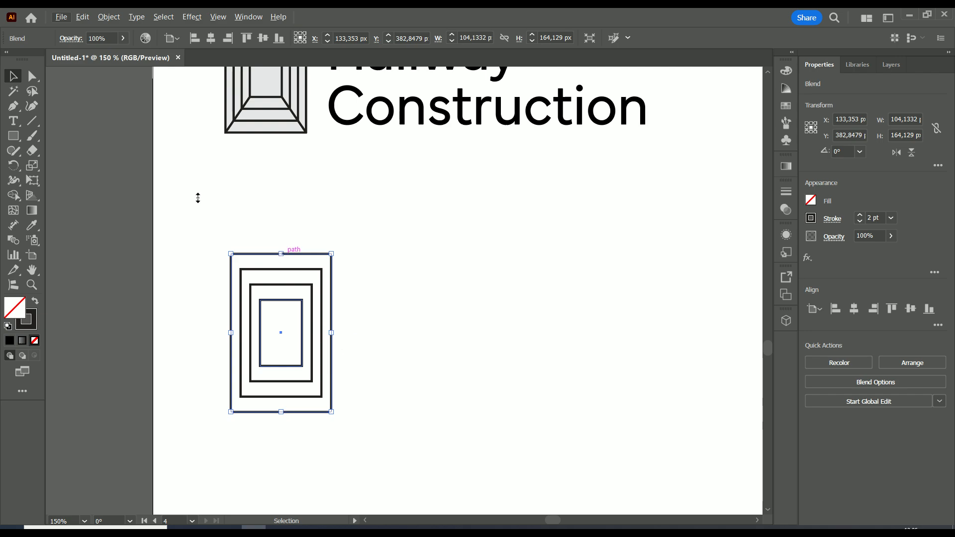
{"action": "left_click", "coordinate": [194, 155]}
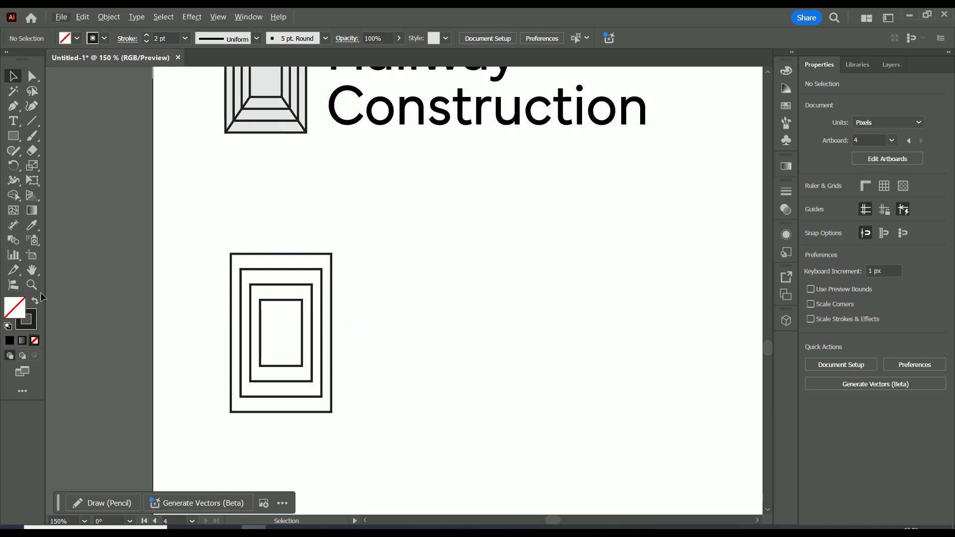
Draw two diagonal line segments joining the innermost rectangle's bottom corners to the matching bottom corners of the outermost rectangle.
{"action": "left_click", "coordinate": [30, 123]}
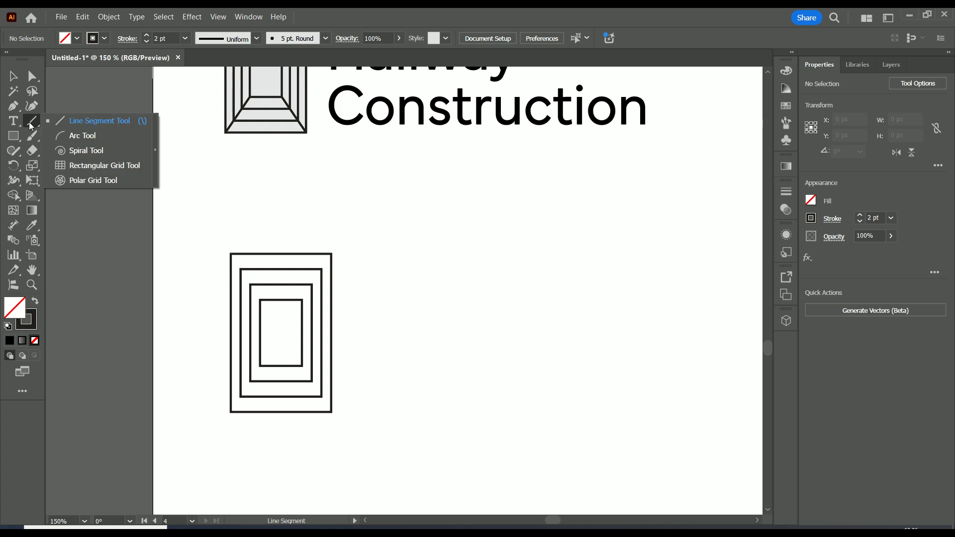
{"action": "scroll", "coordinate": [264, 379], "scroll_direction": "up", "scroll_amount": 2}
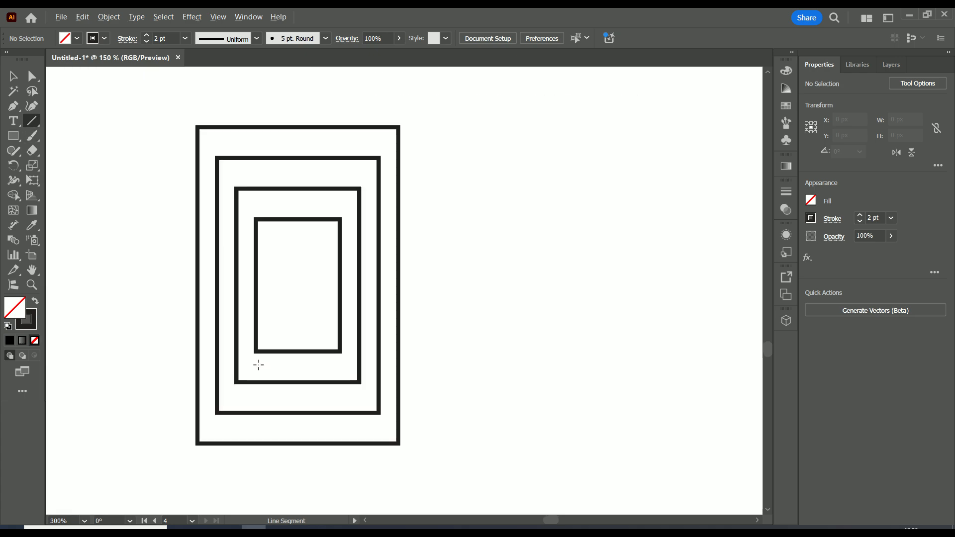
{"action": "left_click_drag", "start_coordinate": [256, 351], "coordinate": [198, 443]}
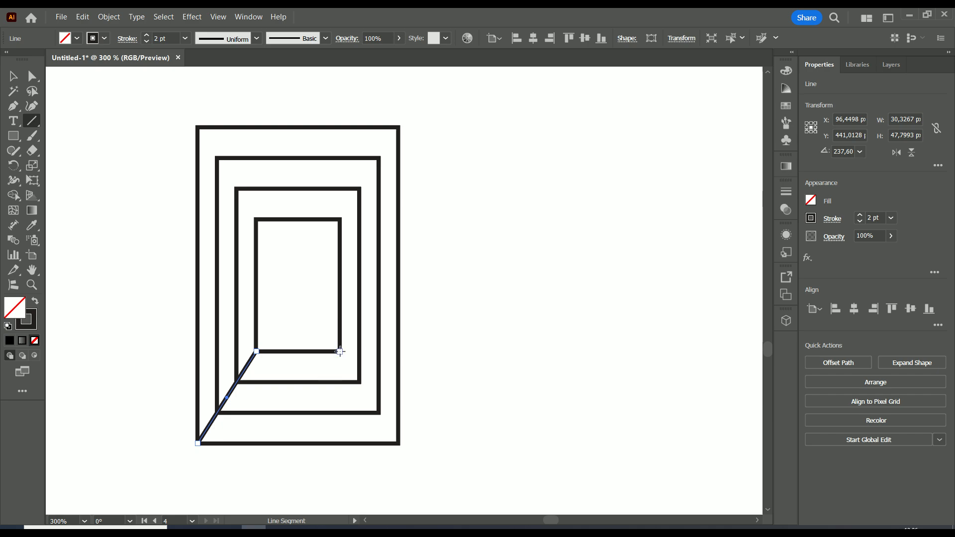
{"action": "left_click_drag", "start_coordinate": [340, 351], "coordinate": [398, 444]}
{"action": "scroll", "coordinate": [416, 367], "scroll_direction": "down", "scroll_amount": 2}
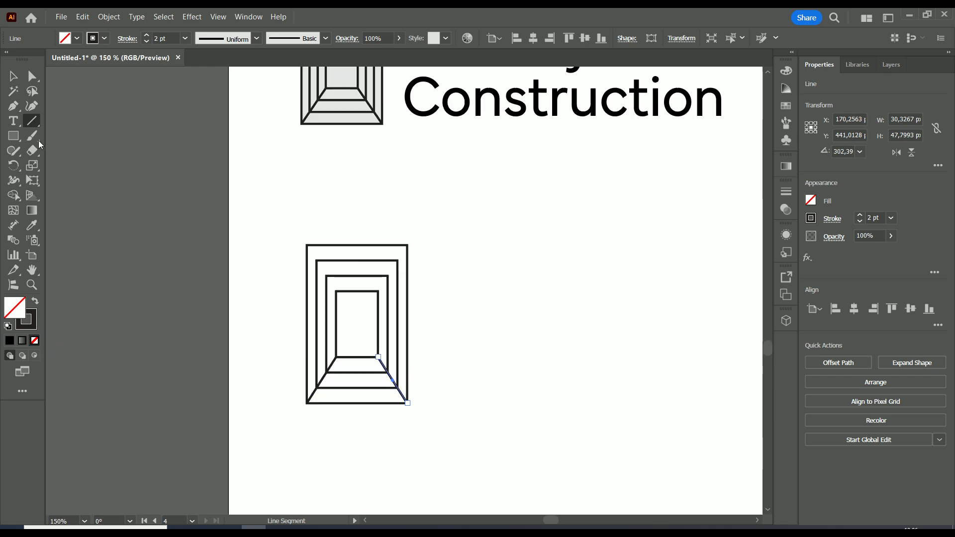
Select the blended rectangles with both diagonal lines and fill them with the second-lightest gray swatch.
{"action": "left_click", "coordinate": [13, 76]}
{"action": "left_click_drag", "start_coordinate": [425, 216], "coordinate": [283, 435]}
{"action": "left_click", "coordinate": [811, 200]}
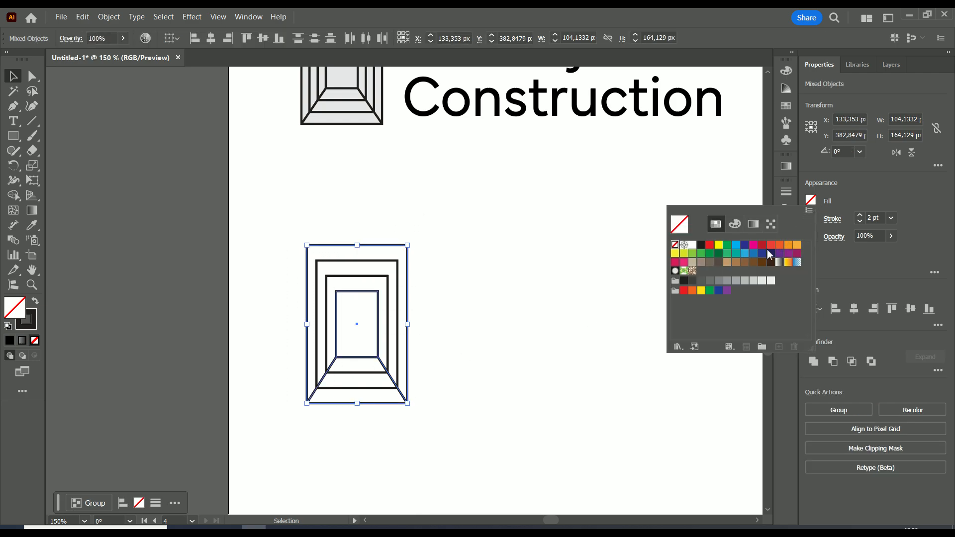
{"action": "left_click", "coordinate": [727, 281]}
{"action": "left_click", "coordinate": [719, 282]}
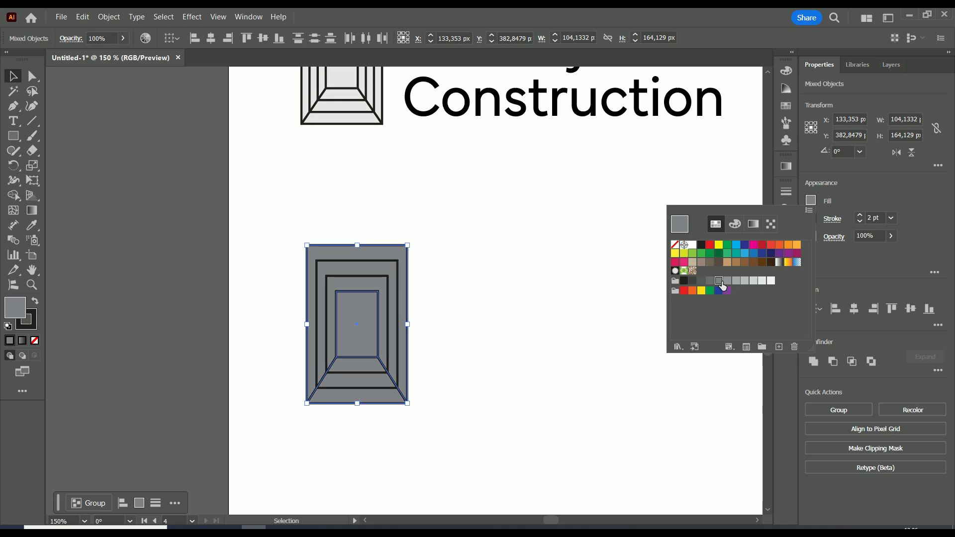
{"action": "left_click", "coordinate": [744, 281]}
{"action": "left_click", "coordinate": [754, 281]}
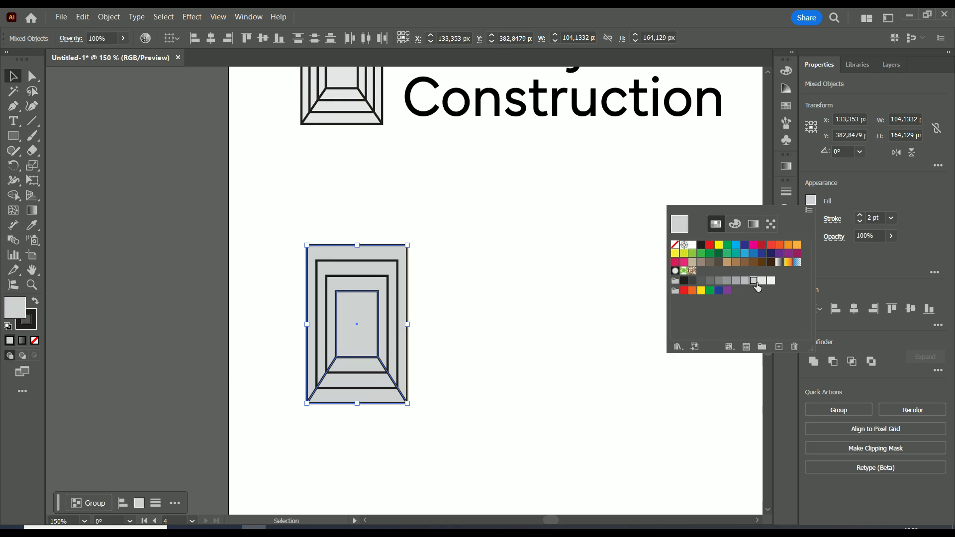
{"action": "left_click", "coordinate": [762, 282]}
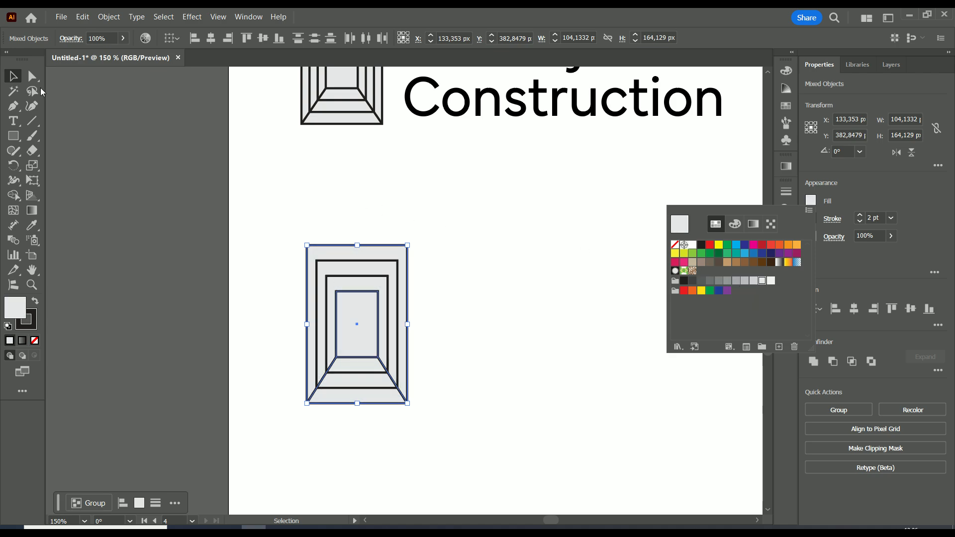
Delete the recreated hallway icon with its blended rectangles and diagonal lines from below the reference logo.
{"action": "key", "text": "Escape"}
{"action": "left_click", "coordinate": [291, 157]}
{"action": "scroll", "coordinate": [448, 259], "scroll_direction": "down", "scroll_amount": 1}
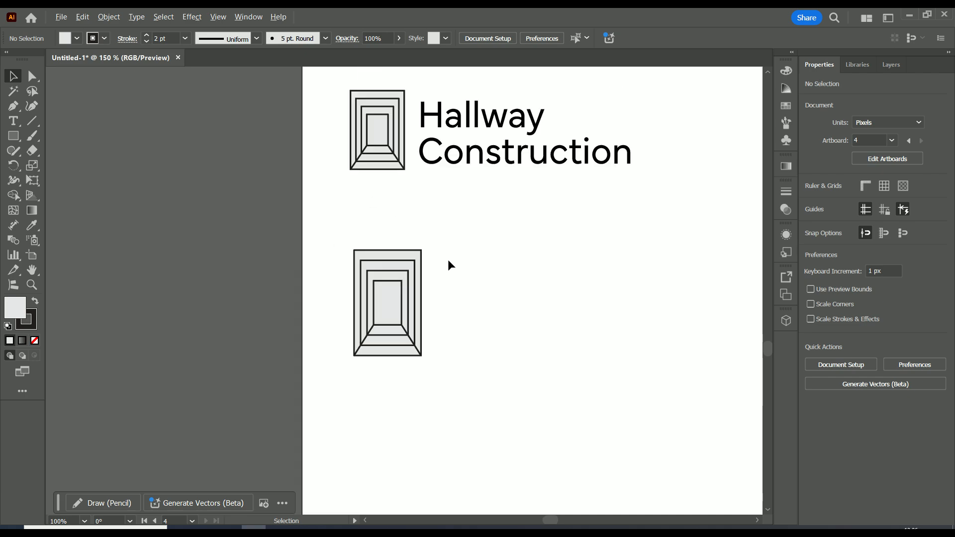
{"action": "left_click_drag", "start_coordinate": [444, 246], "coordinate": [381, 393]}
{"action": "left_click_drag", "start_coordinate": [373, 337], "coordinate": [359, 275]}
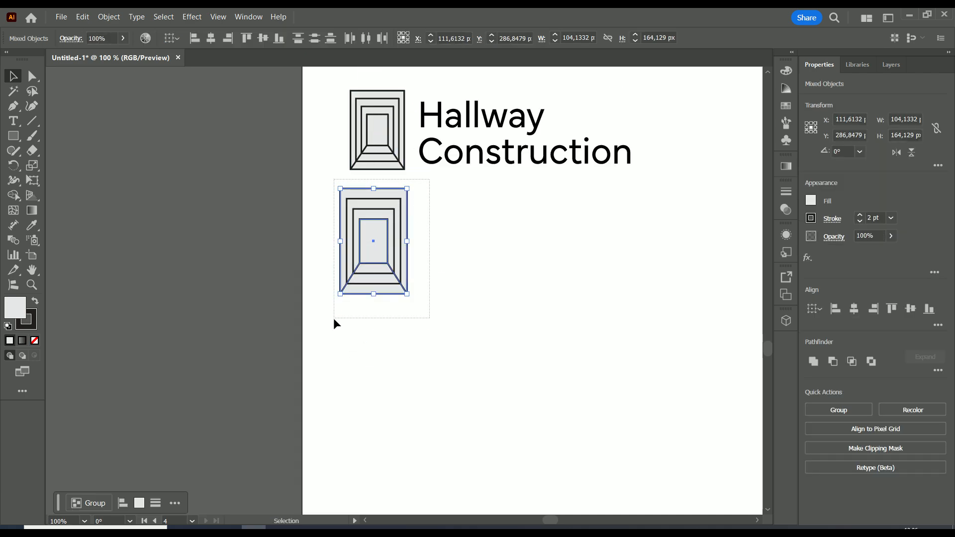
{"action": "key", "text": "Delete"}
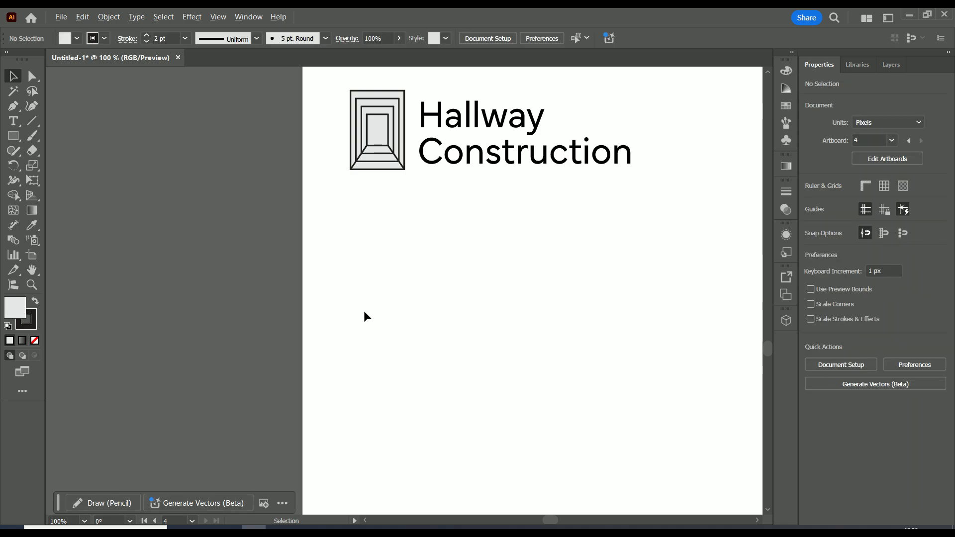
Return the nested-rectangle logo to the artboard with the other logo variants and move the H-shaped Hallway Construction logo onto the empty artboard.
{"action": "scroll", "coordinate": [501, 253], "scroll_direction": "down", "scroll_amount": 3}
{"action": "mouse_move", "coordinate": [581, 236]}
{"action": "left_mouse_down"}
{"action": "mouse_move", "coordinate": [455, 362]}
{"action": "mouse_move", "coordinate": [424, 341]}
{"action": "mouse_move", "coordinate": [386, 199]}
{"action": "left_mouse_up"}
{"action": "left_click", "coordinate": [500, 225]}
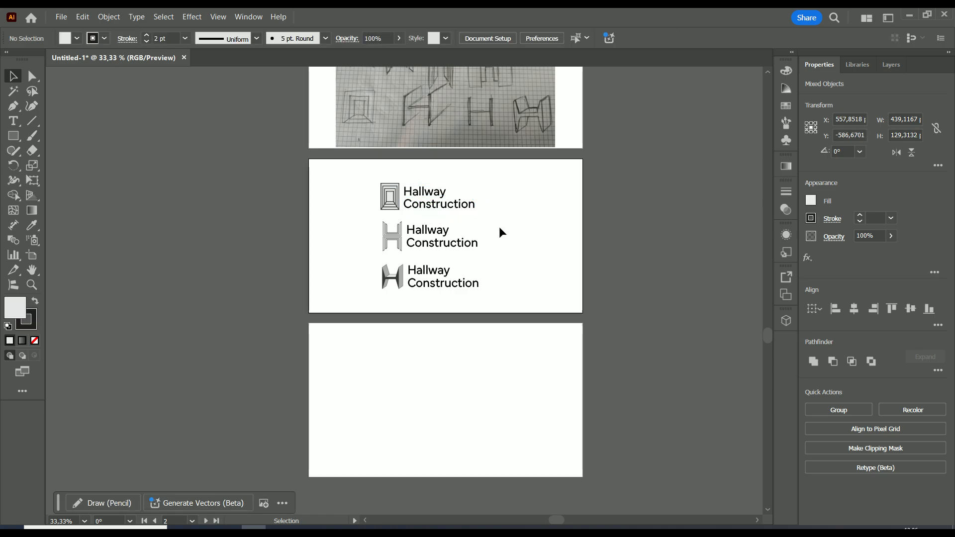
{"action": "left_click", "coordinate": [388, 247]}
{"action": "left_click_drag", "start_coordinate": [389, 245], "coordinate": [395, 311]}
{"action": "scroll", "coordinate": [390, 414], "scroll_direction": "up", "scroll_amount": 3}
{"action": "left_click", "coordinate": [316, 379]}
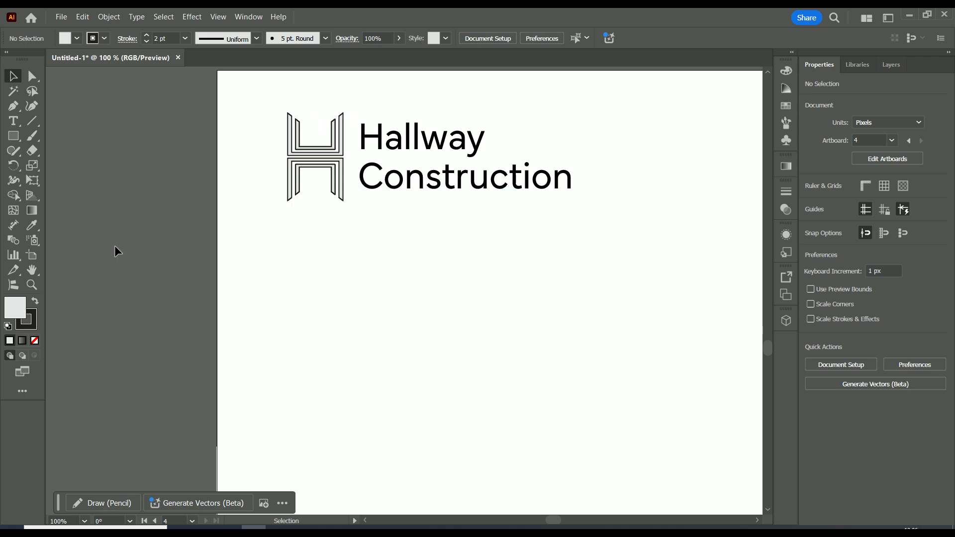
Draw a rectangle about 98 by 163 px below the H-shaped logo and paste a copy of it.
{"action": "left_click", "coordinate": [13, 136]}
{"action": "mouse_move", "coordinate": [282, 284]}
{"action": "left_mouse_down"}
{"action": "mouse_move", "coordinate": [314, 309]}
{"action": "mouse_move", "coordinate": [345, 389]}
{"action": "left_mouse_up"}
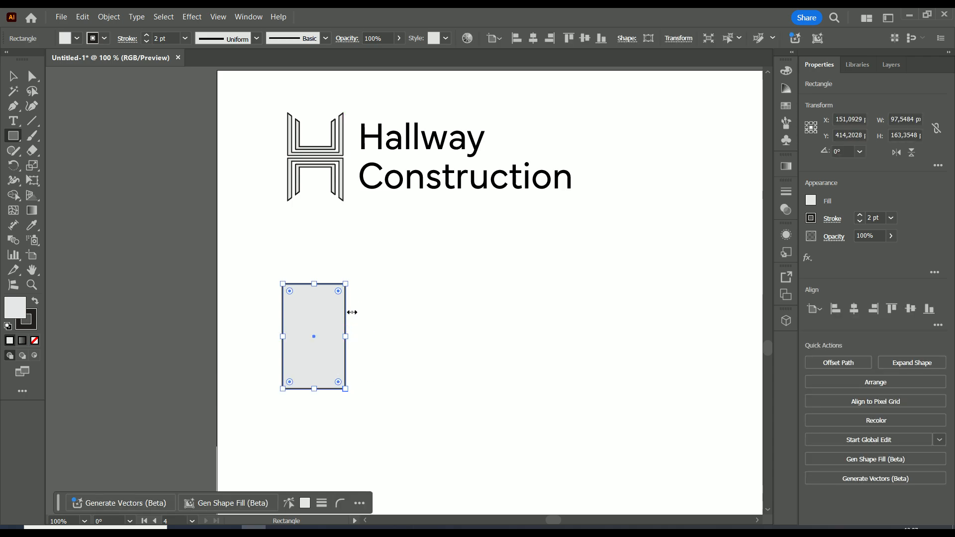
{"action": "key", "text": "ctrl+c"}
{"action": "key", "text": "ctrl+v"}
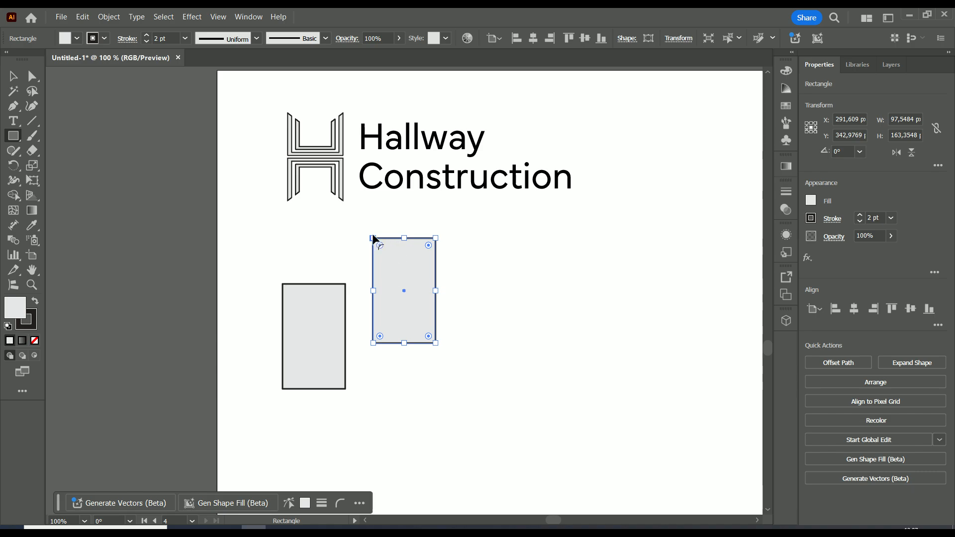
{"action": "left_click_drag", "start_coordinate": [374, 240], "coordinate": [376, 248]}
{"action": "key", "text": "v"}
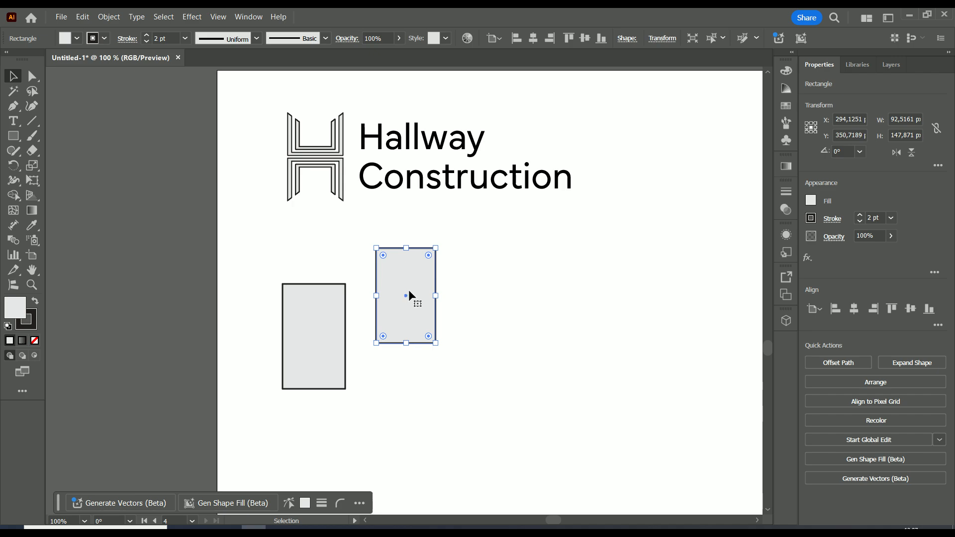
{"action": "left_click_drag", "start_coordinate": [408, 294], "coordinate": [313, 333]}
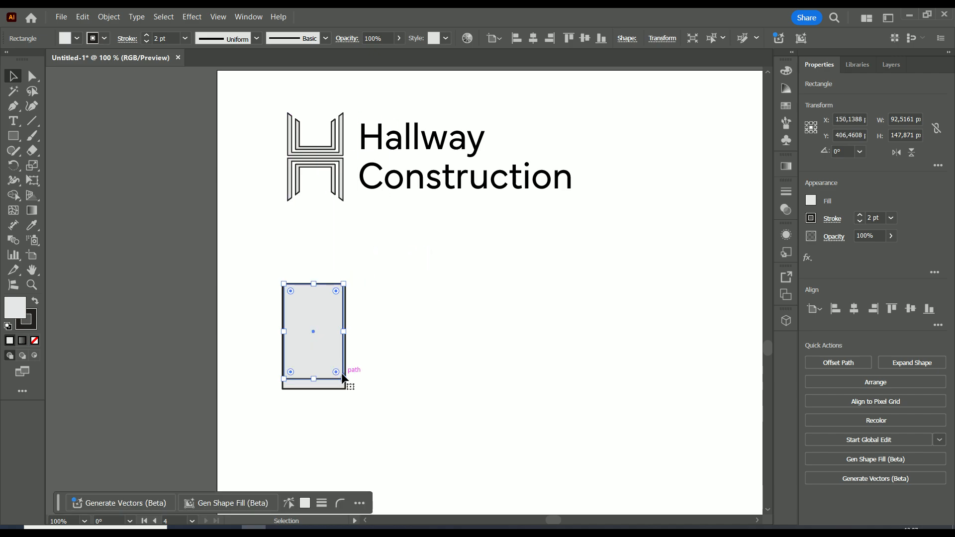
{"action": "key", "text": "ctrl+shift+a"}
{"action": "left_click", "coordinate": [294, 333]}
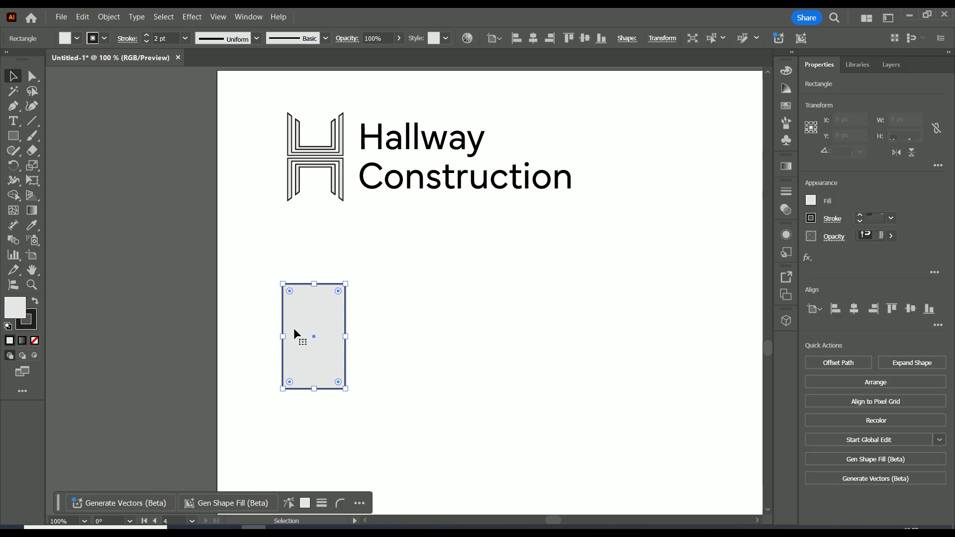
{"action": "key", "text": "ctrl+z"}
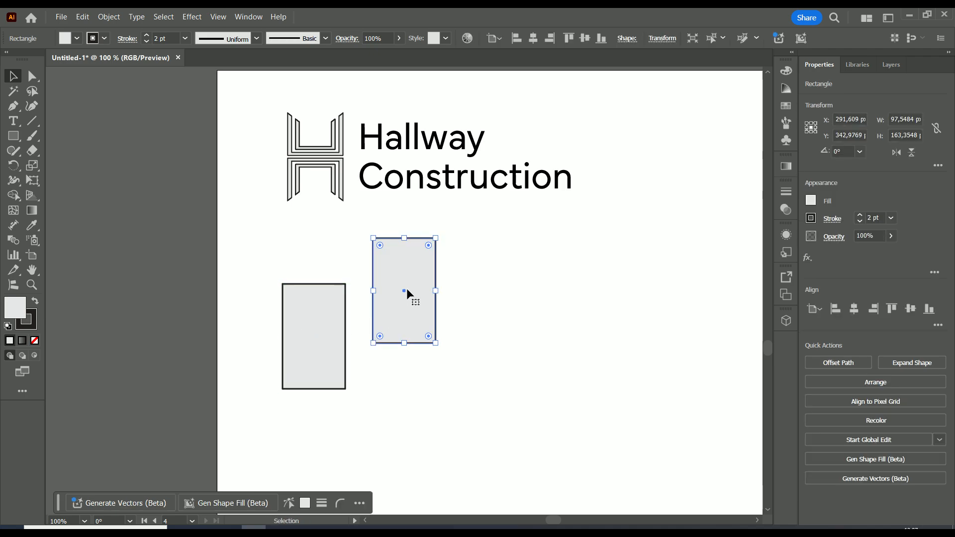
Place the copied rectangle exactly over the original and scale it about its center to about 82 by 137 px.
{"action": "left_click_drag", "start_coordinate": [407, 290], "coordinate": [314, 337]}
{"action": "scroll", "coordinate": [323, 388], "scroll_direction": "up", "scroll_amount": 3}
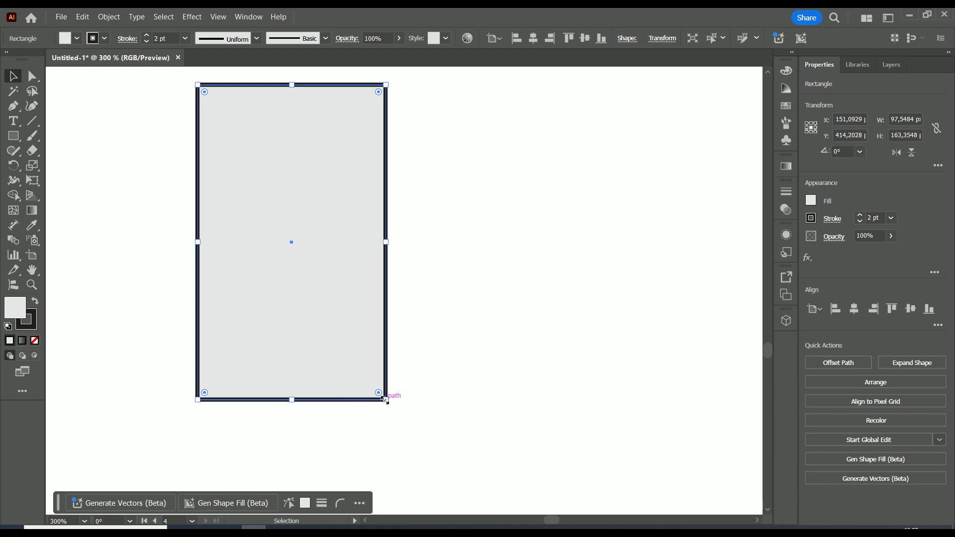
{"action": "key", "text": "shift"}
{"action": "left_click_drag", "start_coordinate": [384, 400], "coordinate": [372, 389]}
Duplicate the inner rectangle, center the copy inside the others and scale it about its center to about 67 by 112 px.
{"action": "left_click_drag", "start_coordinate": [367, 383], "coordinate": [471, 414]}
{"action": "key", "text": "a"}
{"action": "key", "text": "v"}
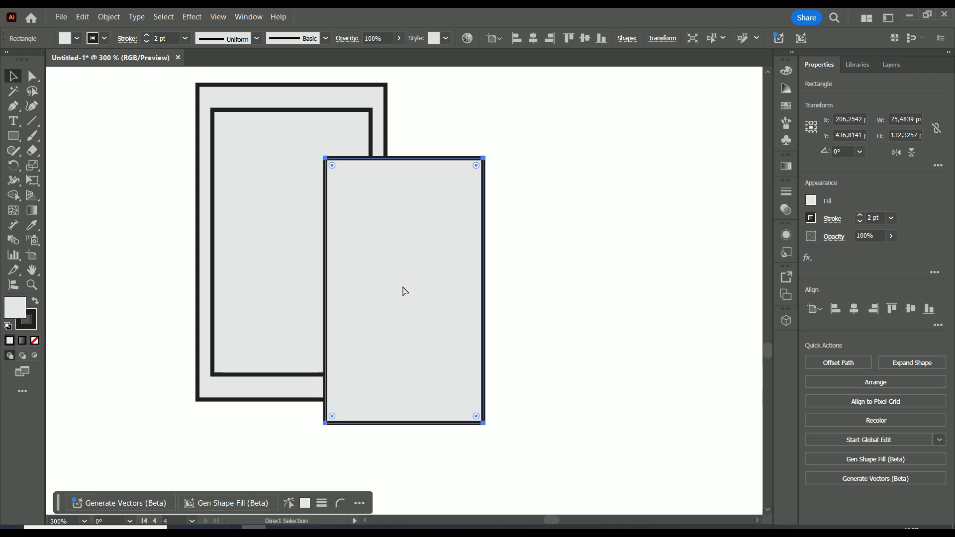
{"action": "left_click_drag", "start_coordinate": [403, 289], "coordinate": [290, 242]}
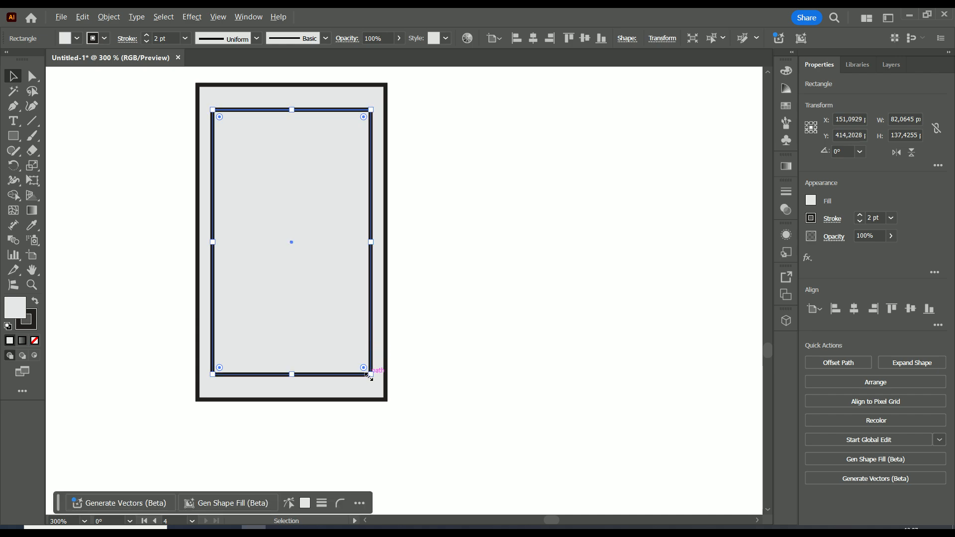
{"action": "left_click_drag", "start_coordinate": [370, 374], "coordinate": [356, 354]}
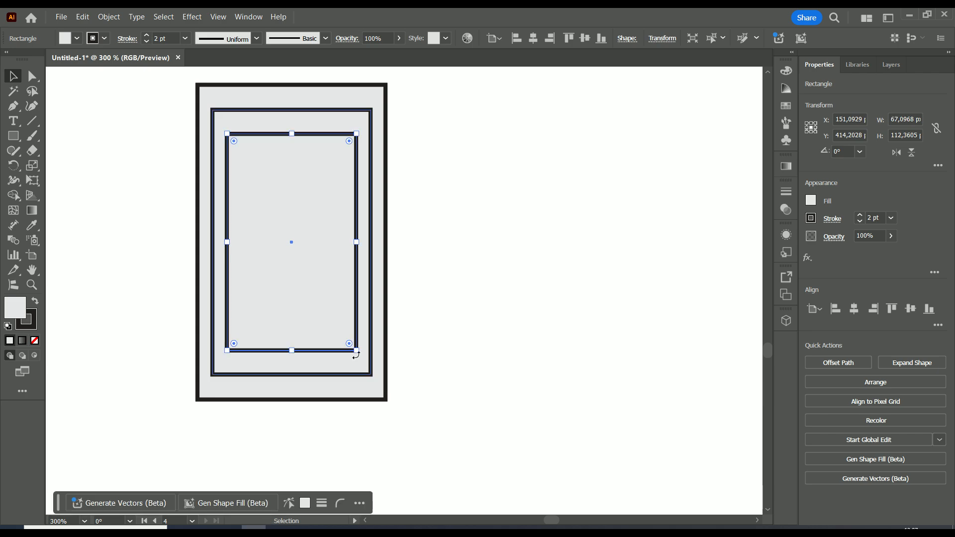
Duplicate the third rectangle, center the copy inside it and scale it down to about 55 by 92 px.
{"action": "key", "text": "ctrl+c"}
{"action": "key", "text": "ctrl+v"}
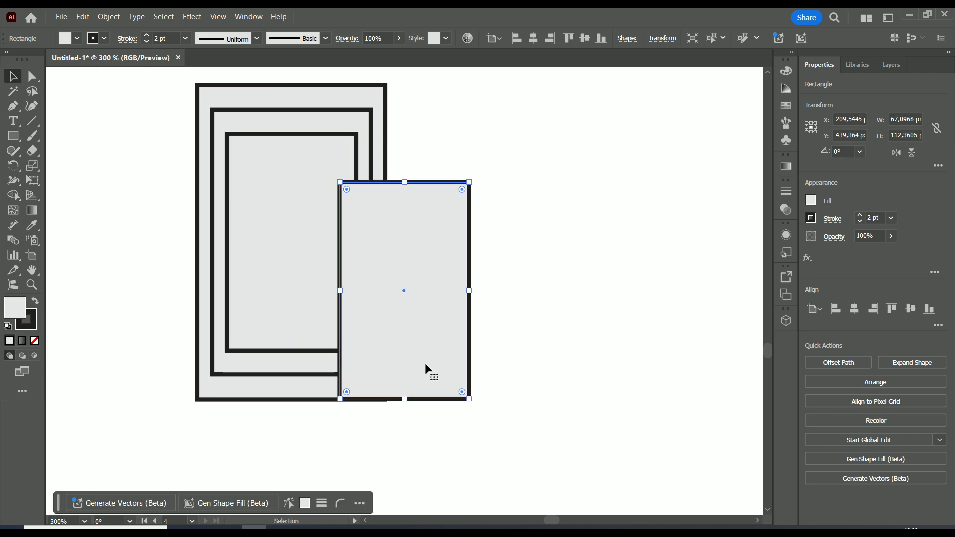
{"action": "left_click_drag", "start_coordinate": [463, 395], "coordinate": [438, 365]}
{"action": "left_click_drag", "start_coordinate": [404, 288], "coordinate": [291, 239]}
{"action": "left_click_drag", "start_coordinate": [326, 298], "coordinate": [345, 332]}
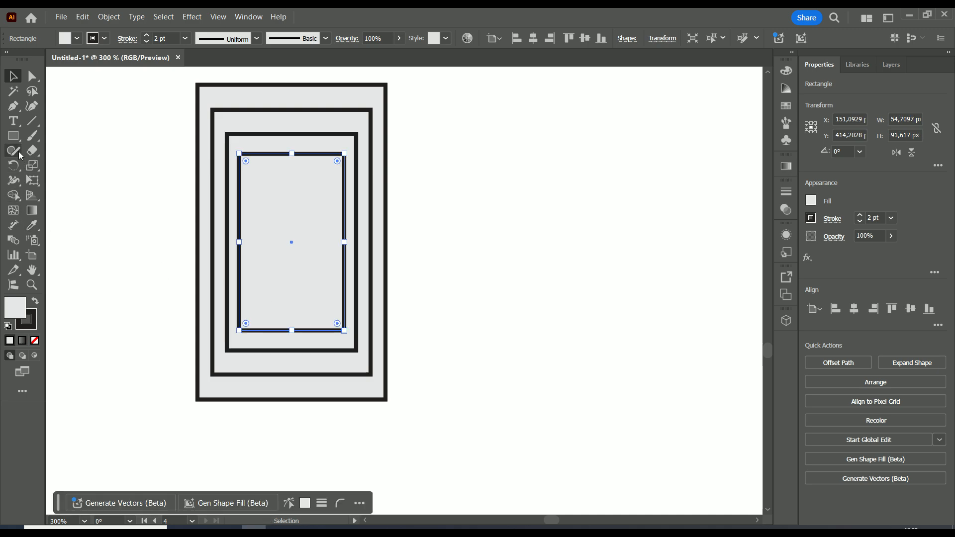
Draw two diagonal line segments from the innermost rectangle's bottom corners to the outermost rectangle's bottom corners.
{"action": "left_click", "coordinate": [34, 123]}
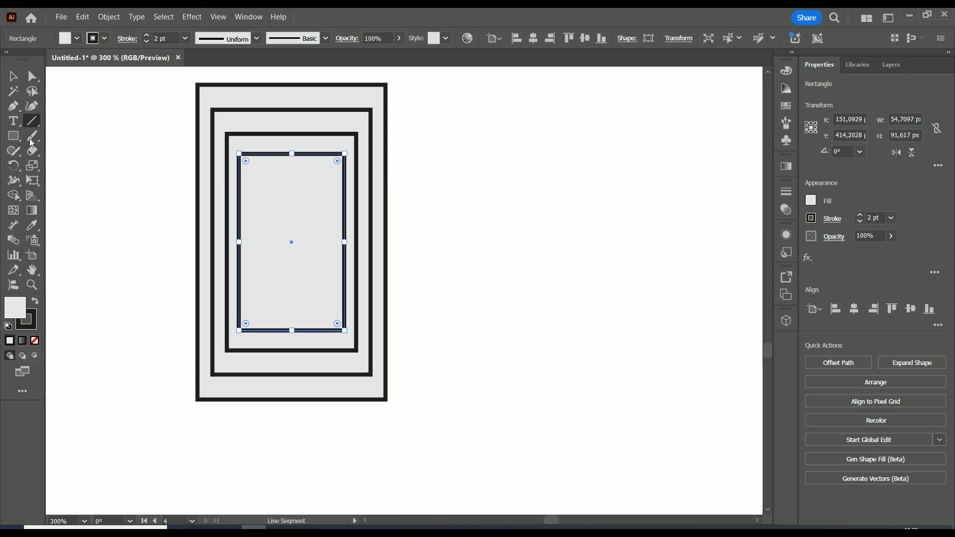
{"action": "left_click", "coordinate": [13, 75]}
{"action": "left_click", "coordinate": [134, 155]}
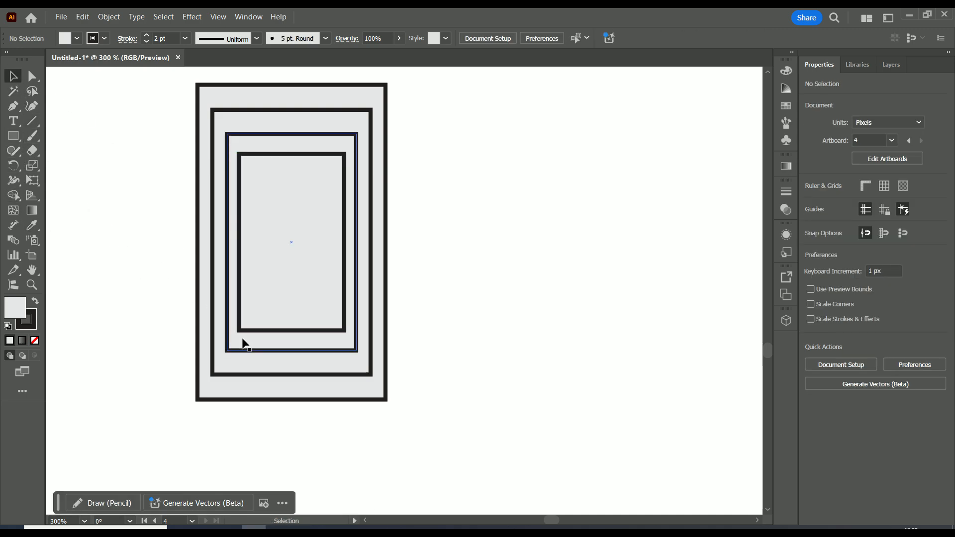
{"action": "left_click", "coordinate": [33, 120]}
{"action": "mouse_move", "coordinate": [238, 330]}
{"action": "left_mouse_down"}
{"action": "mouse_move", "coordinate": [232, 374]}
{"action": "mouse_move", "coordinate": [197, 399]}
{"action": "left_mouse_up"}
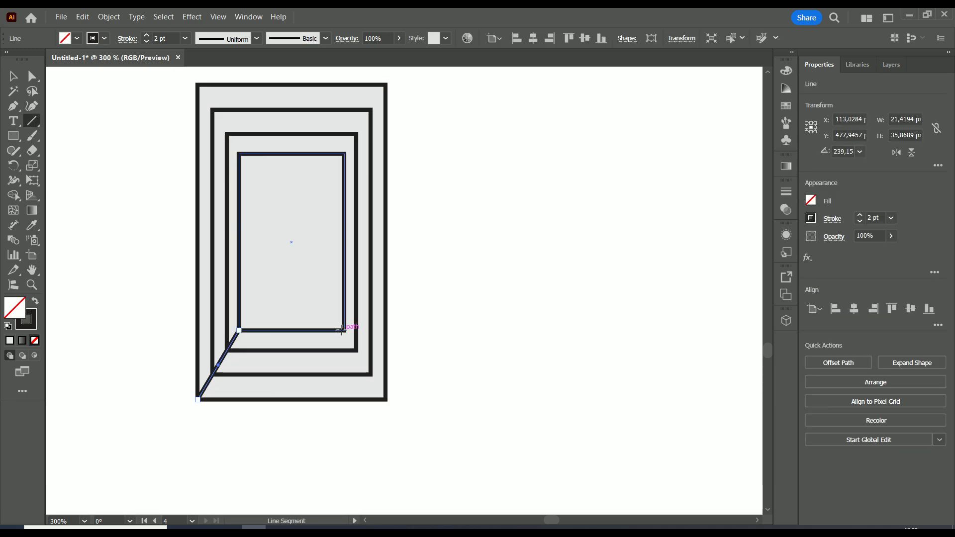
{"action": "left_click_drag", "start_coordinate": [344, 331], "coordinate": [385, 400]}
{"action": "key", "text": "ctrl+minus"}
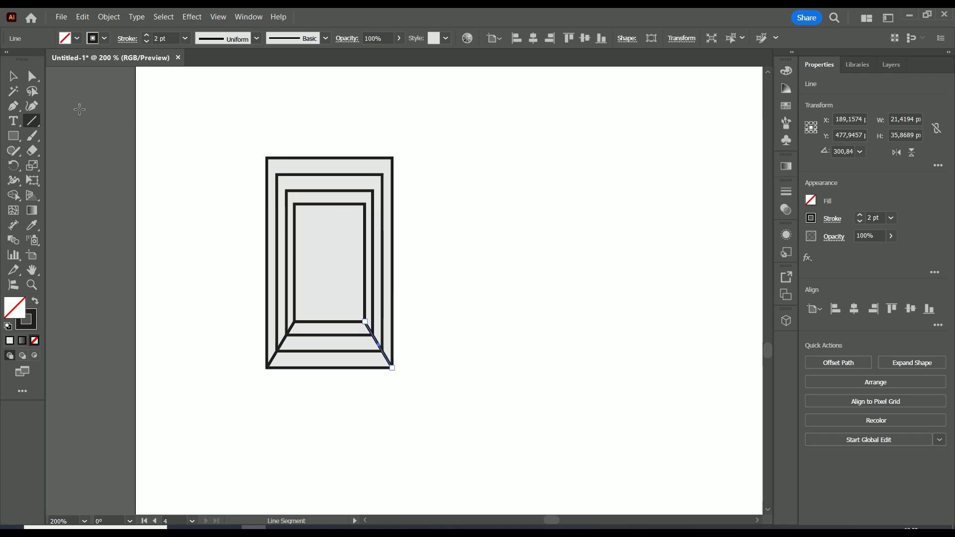
Select all four nested rectangles with both diagonal lines and activate the Shape Builder tool, checking the H-shaped reference logo.
{"action": "left_click", "coordinate": [17, 80]}
{"action": "left_click_drag", "start_coordinate": [423, 139], "coordinate": [235, 402]}
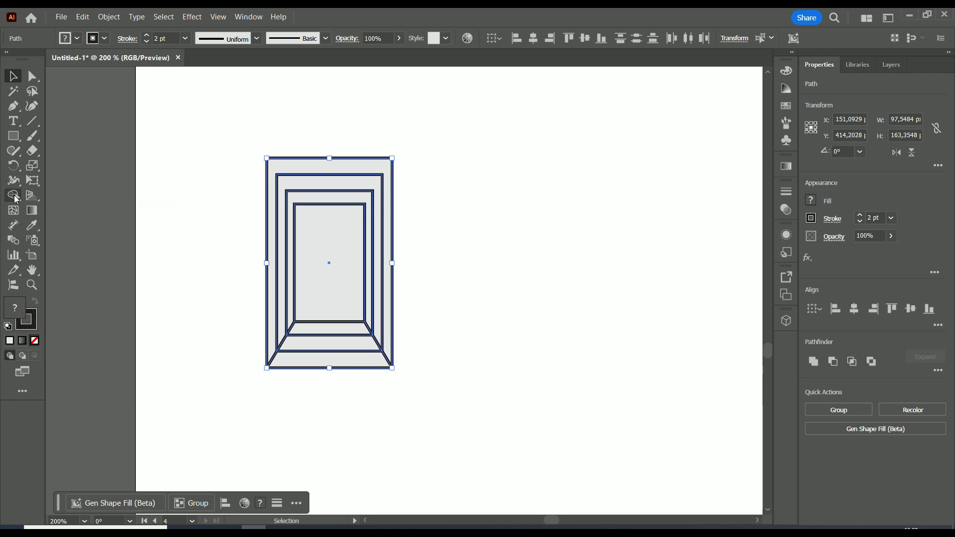
{"action": "left_click", "coordinate": [15, 195]}
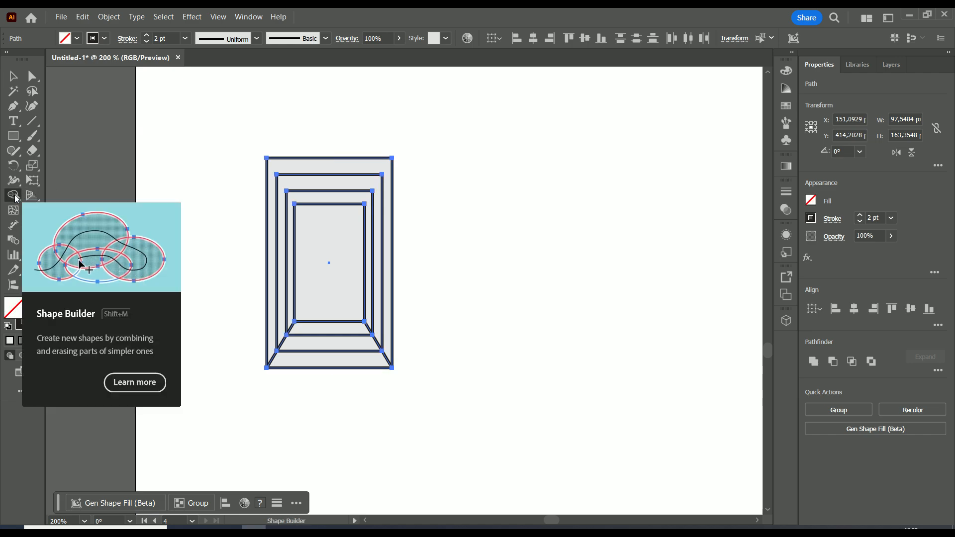
{"action": "scroll", "coordinate": [362, 378], "scroll_direction": "up", "scroll_amount": 2}
{"action": "scroll", "coordinate": [225, 371], "scroll_direction": "down", "scroll_amount": 1}
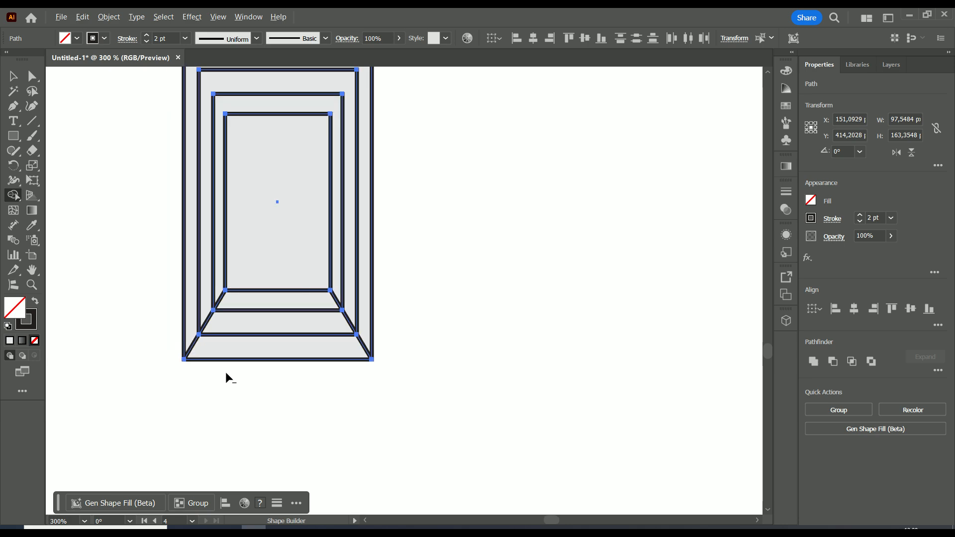
{"action": "scroll", "coordinate": [269, 337], "scroll_direction": "down", "scroll_amount": 2}
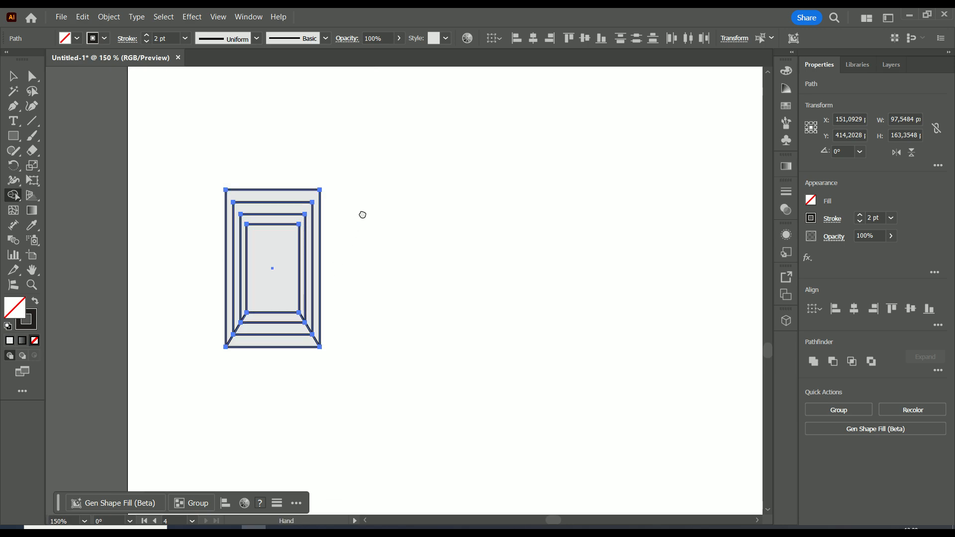
{"action": "scroll", "coordinate": [299, 229], "scroll_direction": "up", "scroll_amount": 3}
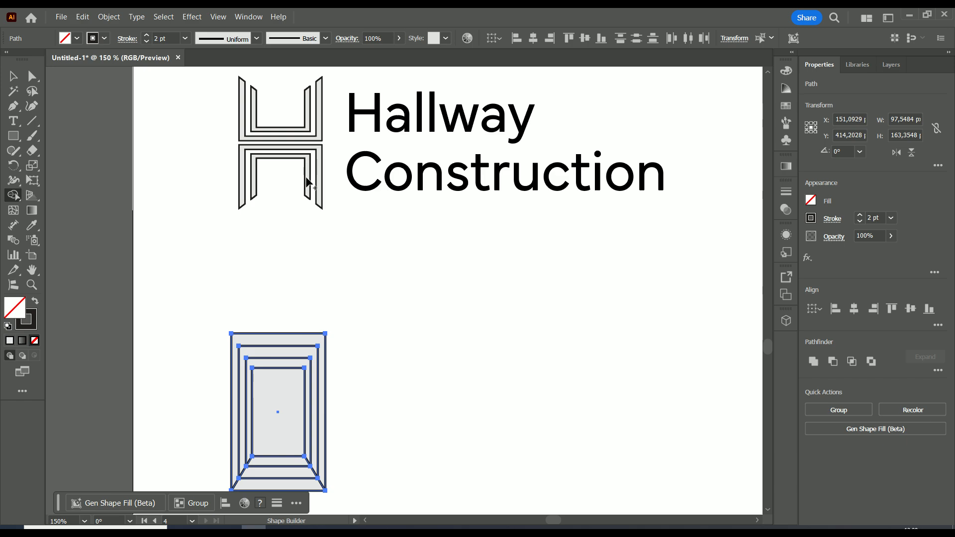
{"action": "scroll", "coordinate": [375, 415], "scroll_direction": "down", "scroll_amount": 2}
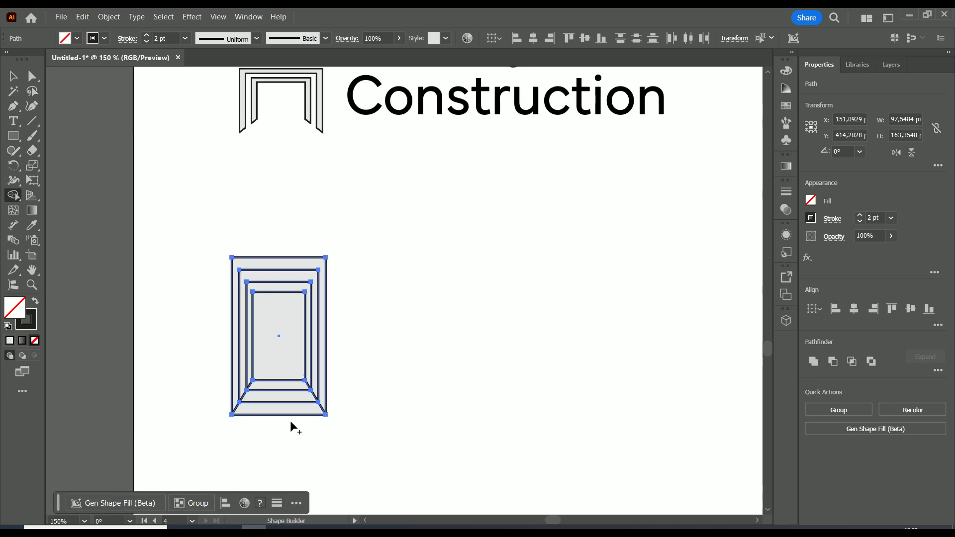
{"action": "scroll", "coordinate": [303, 429], "scroll_direction": "up", "scroll_amount": 2}
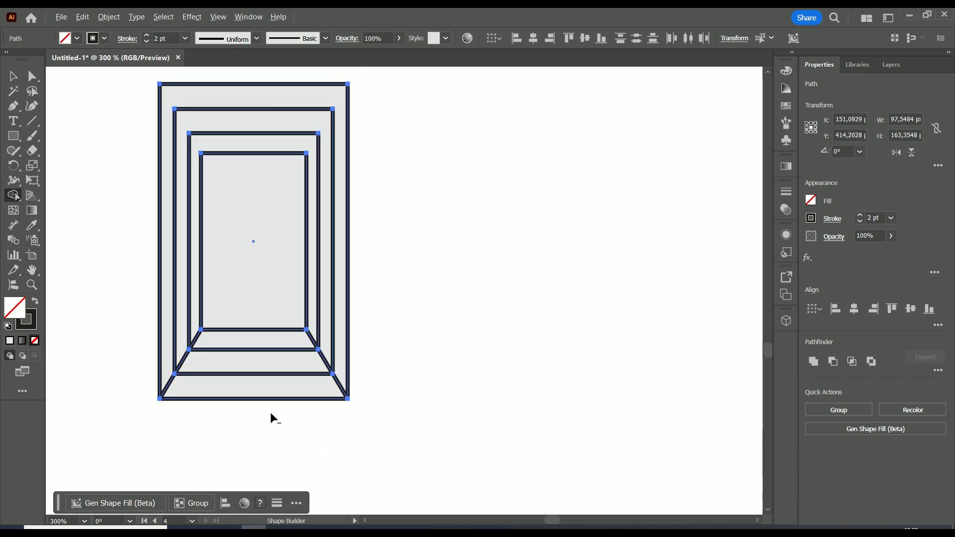
{"action": "left_click_drag", "start_coordinate": [268, 394], "coordinate": [267, 290]}
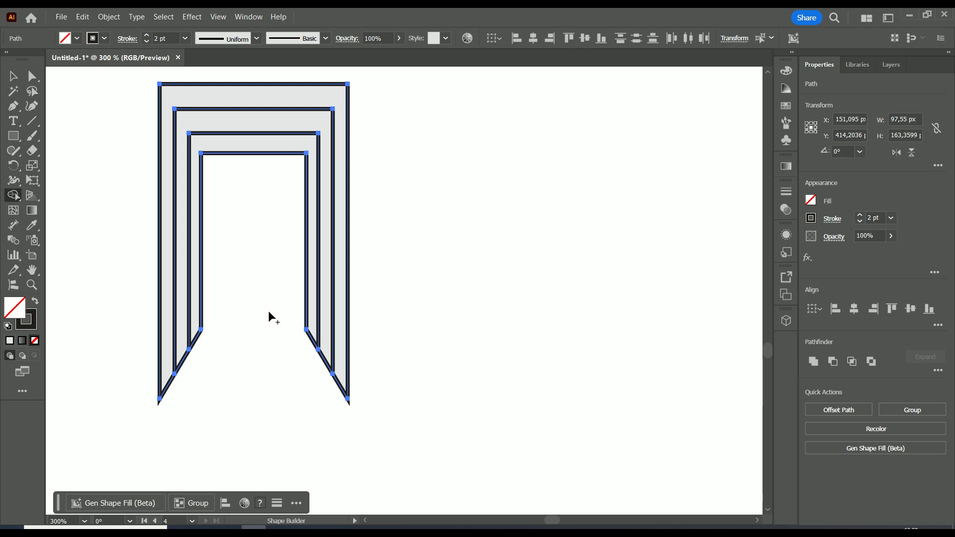
{"action": "mouse_move", "coordinate": [191, 369]}
{"action": "left_mouse_down"}
{"action": "mouse_move", "coordinate": [180, 347]}
{"action": "mouse_move", "coordinate": [195, 370]}
{"action": "left_mouse_up"}
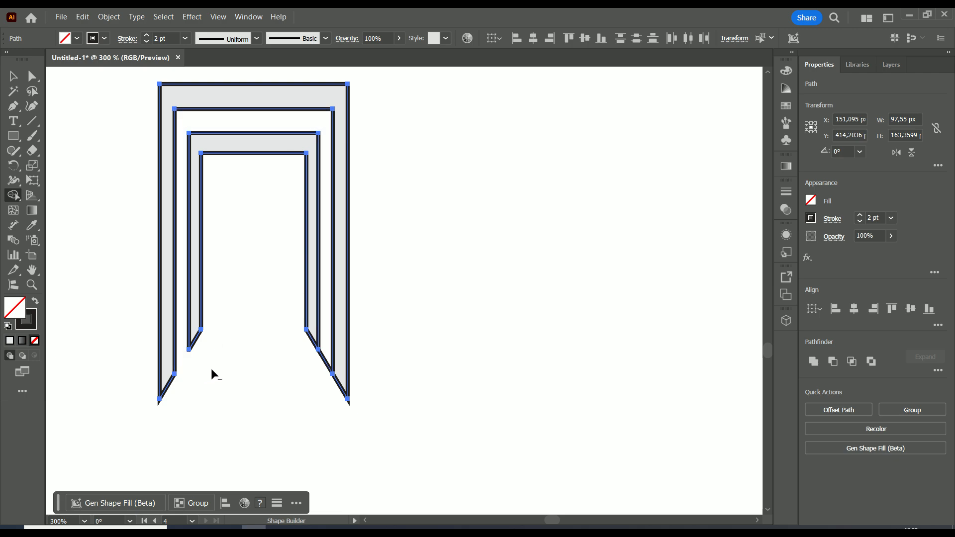
{"action": "left_click", "coordinate": [325, 362], "text": "alt"}
{"action": "scroll", "coordinate": [378, 290], "scroll_direction": "down", "scroll_amount": 1}
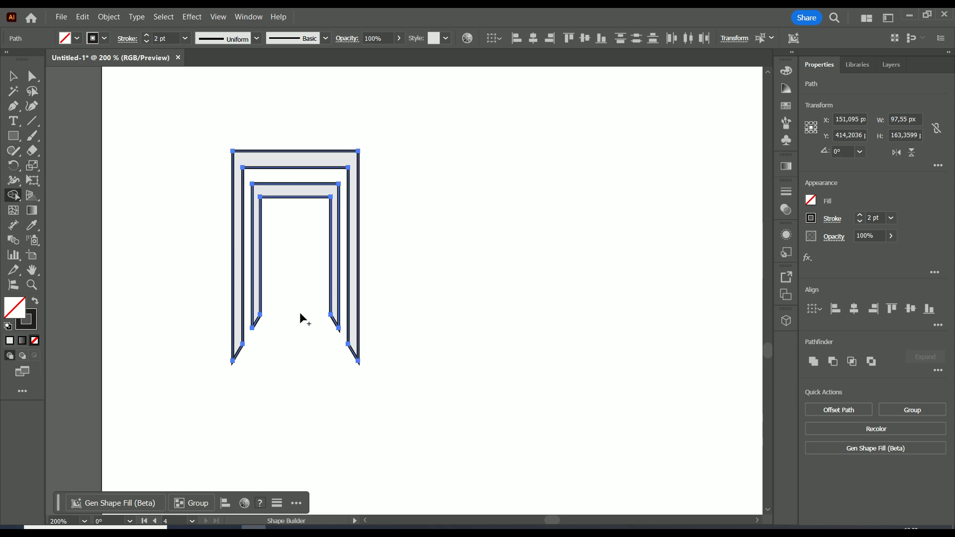
{"action": "key", "text": "ctrl+z"}
{"action": "key", "text": "ctrl+z"}
{"action": "key", "text": "ctrl+z"}
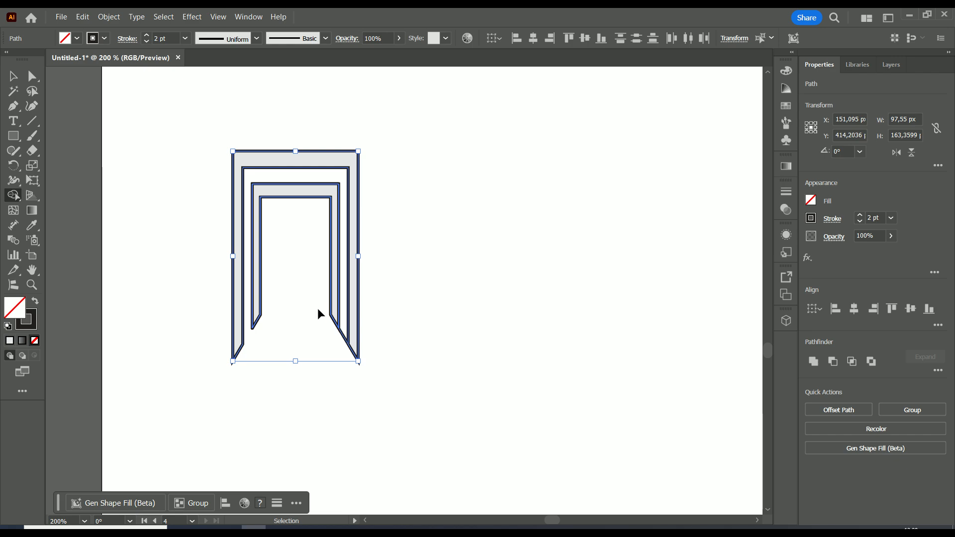
{"action": "key", "text": "ctrl+z"}
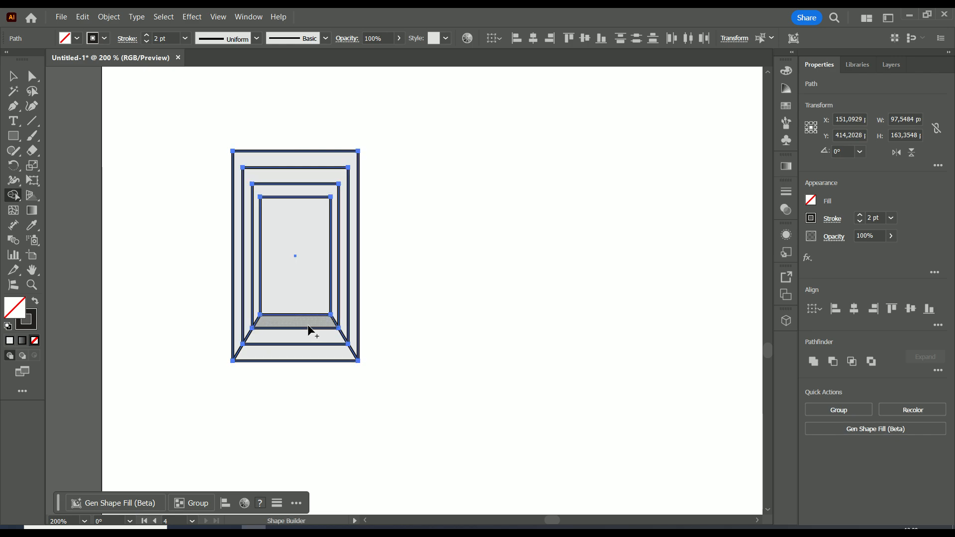
Remove the floor strips between the diagonal lines and the central rectangle with Shape Builder, leaving the three outer frames.
{"action": "left_click_drag", "start_coordinate": [309, 343], "coordinate": [308, 354]}
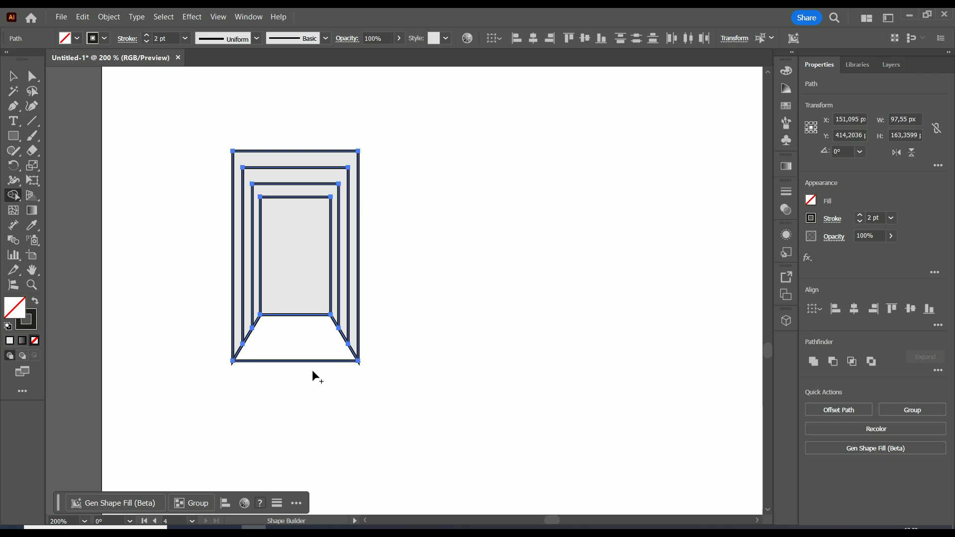
{"action": "mouse_move", "coordinate": [314, 371]}
{"action": "left_mouse_down"}
{"action": "mouse_move", "coordinate": [296, 312]}
{"action": "mouse_move", "coordinate": [296, 322]}
{"action": "left_mouse_up"}
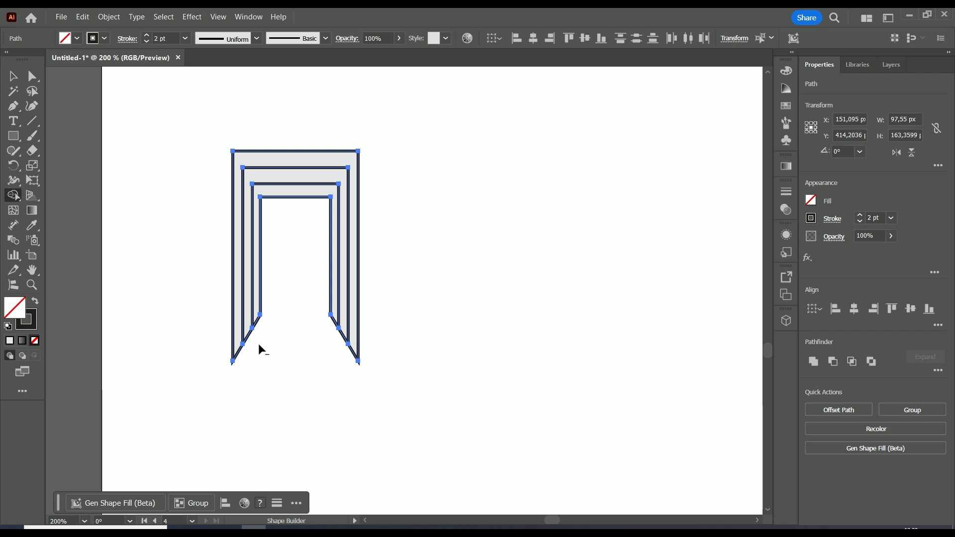
Remove the middle of the three angled frames with Shape Builder, leaving the outer and innermost frames.
{"action": "scroll", "coordinate": [259, 344], "scroll_direction": "up", "scroll_amount": 1}
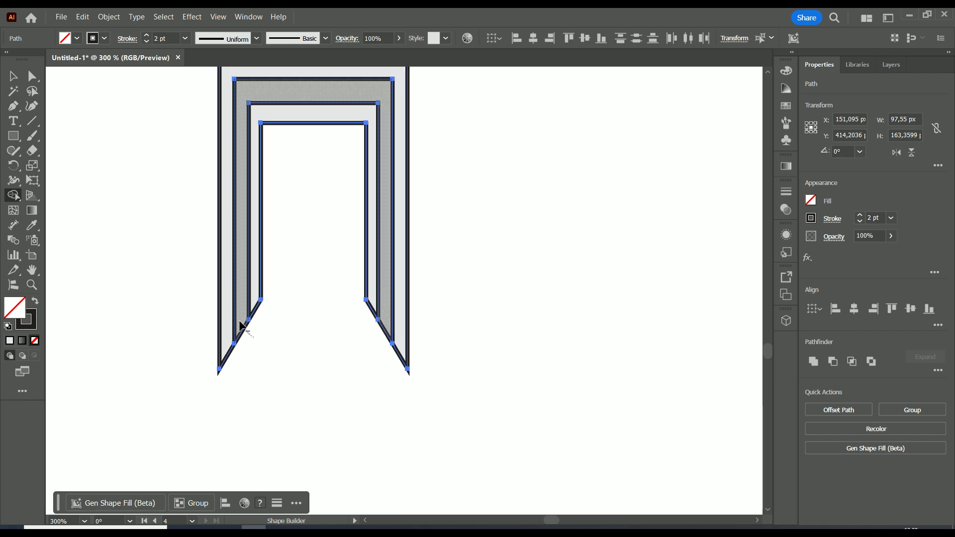
{"action": "left_click", "coordinate": [241, 326], "text": "alt"}
{"action": "scroll", "coordinate": [413, 323], "scroll_direction": "down", "scroll_amount": 1}
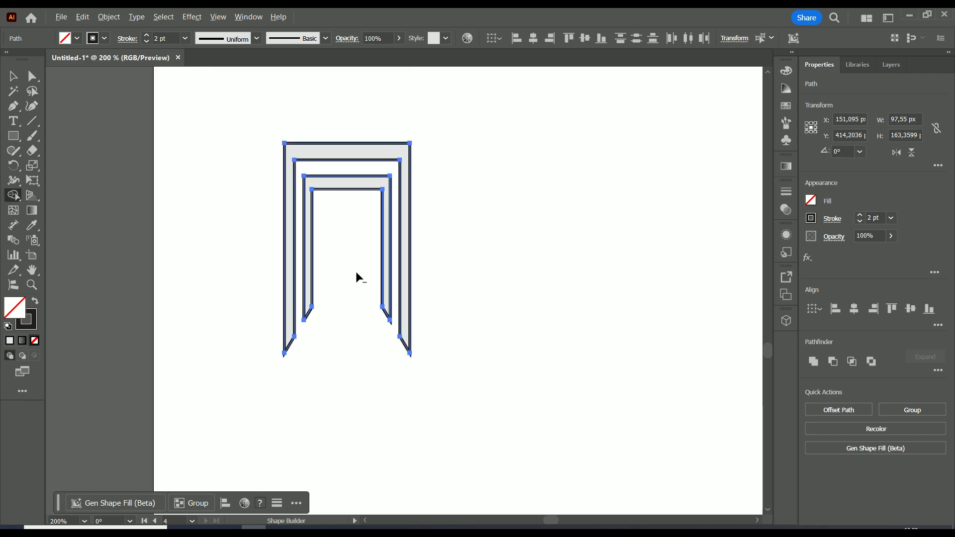
{"action": "scroll", "coordinate": [258, 223], "scroll_direction": "down", "scroll_amount": 1}
Select both remaining frames and move them about 74 px down the artboard.
{"action": "left_click", "coordinate": [13, 76]}
{"action": "left_click", "coordinate": [363, 166]}
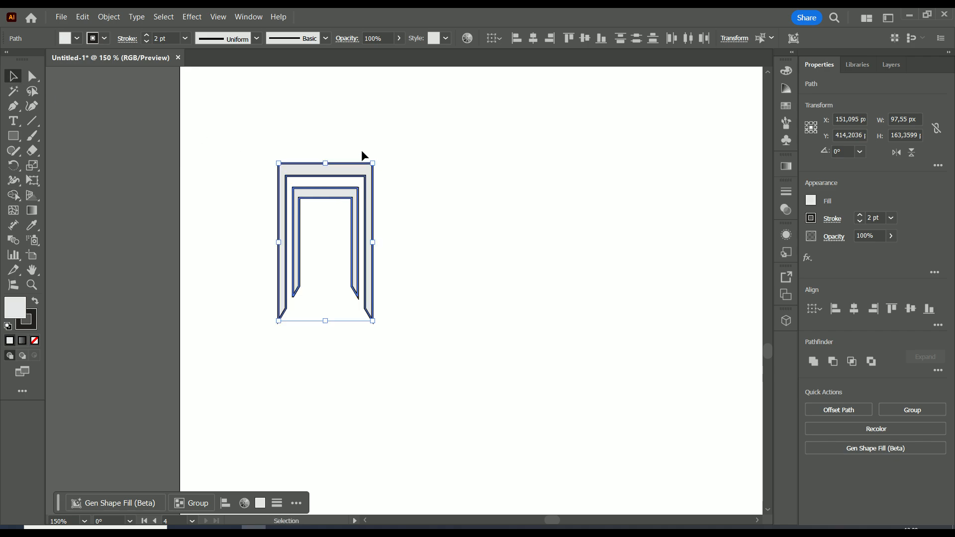
{"action": "left_click", "coordinate": [415, 188]}
{"action": "left_click_drag", "start_coordinate": [409, 145], "coordinate": [252, 350]}
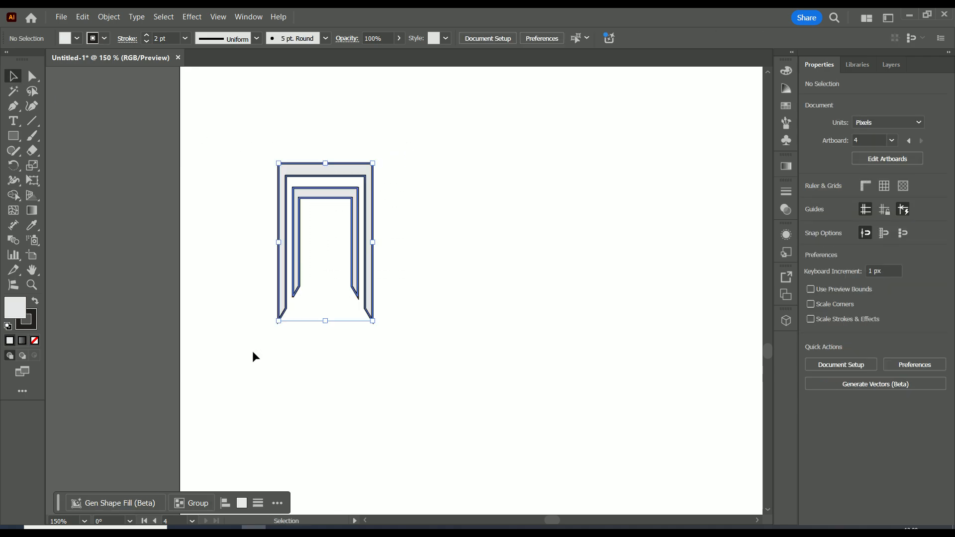
{"action": "scroll", "coordinate": [345, 289], "scroll_direction": "down", "scroll_amount": 1}
{"action": "scroll", "coordinate": [346, 289], "scroll_direction": "up", "scroll_amount": 1}
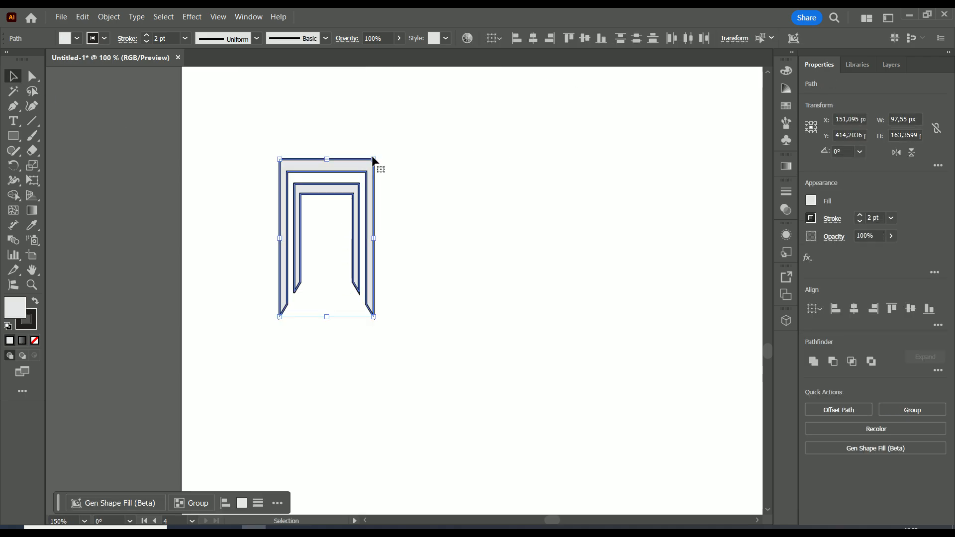
{"action": "left_click_drag", "start_coordinate": [397, 141], "coordinate": [241, 369]}
{"action": "left_click_drag", "start_coordinate": [300, 196], "coordinate": [301, 266]}
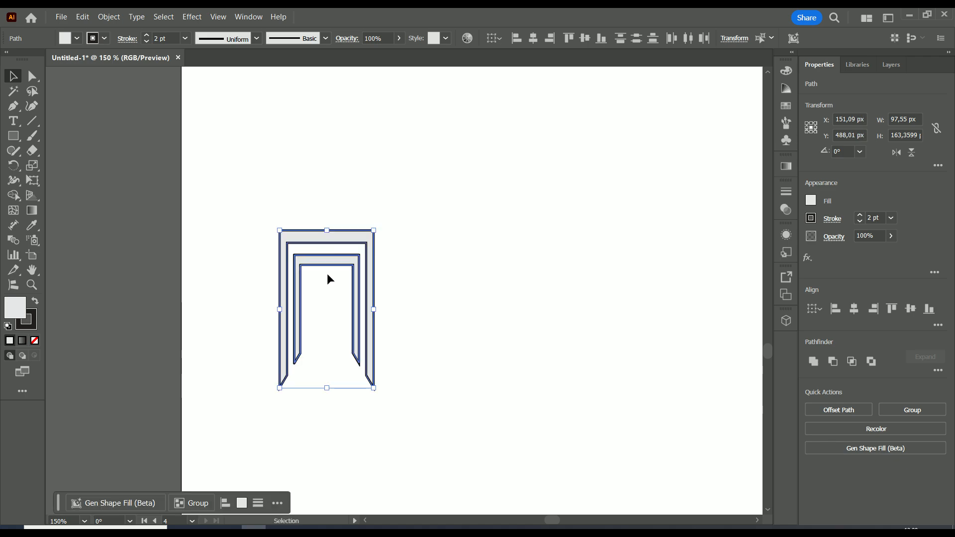
Duplicate the two frames directly above the originals and flip the copy vertically to form the H shape.
{"action": "left_click_drag", "start_coordinate": [326, 268], "coordinate": [328, 102]}
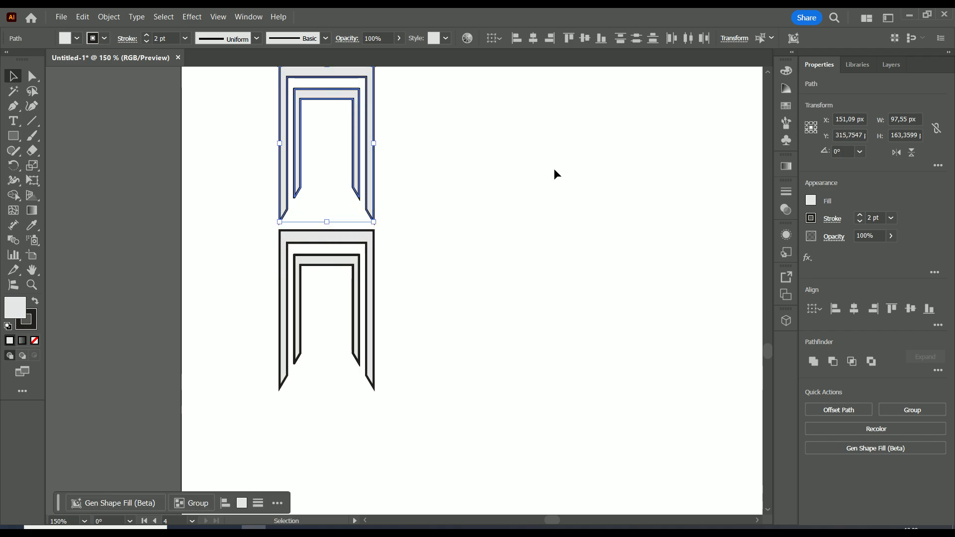
{"action": "left_click_drag", "start_coordinate": [645, 199], "coordinate": [599, 256]}
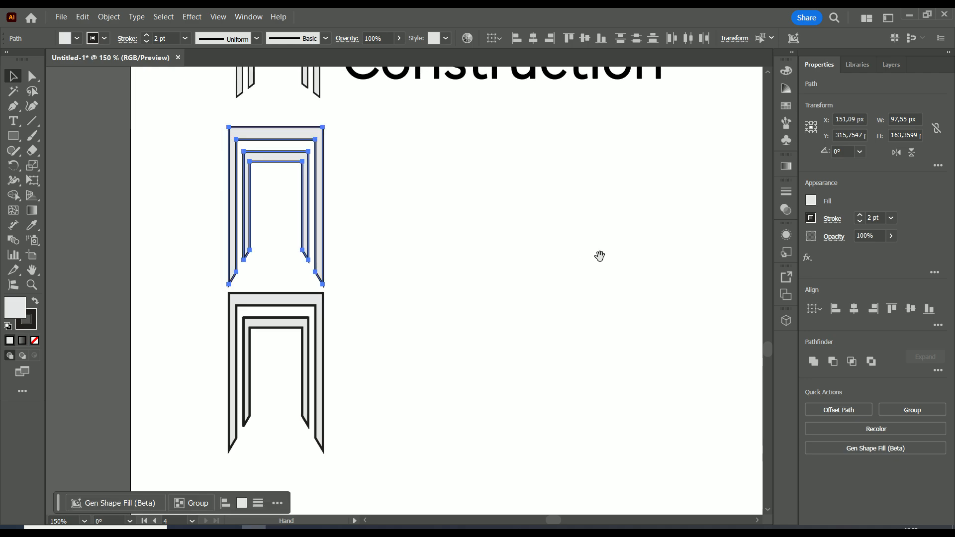
{"action": "left_click", "coordinate": [912, 152]}
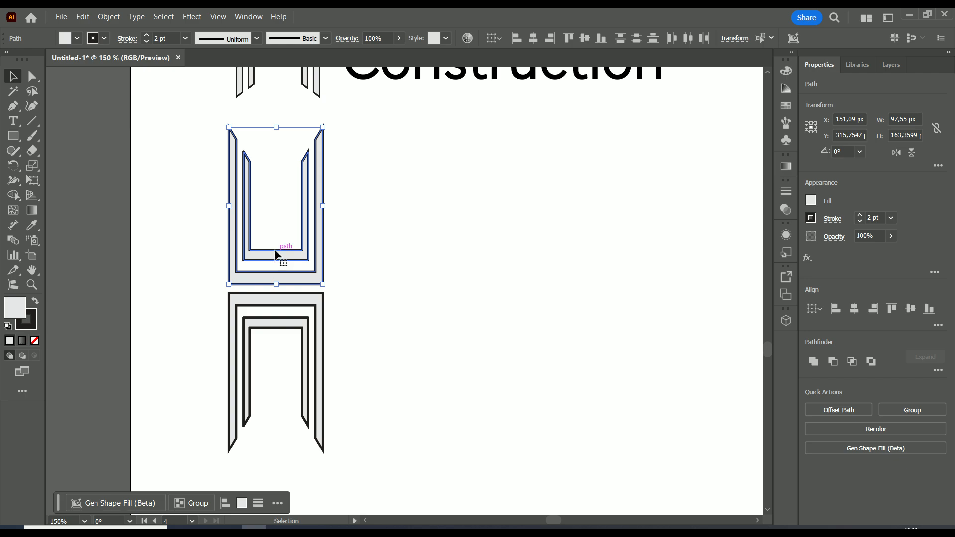
{"action": "left_click_drag", "start_coordinate": [276, 255], "coordinate": [276, 255]}
{"action": "left_click", "coordinate": [390, 262]}
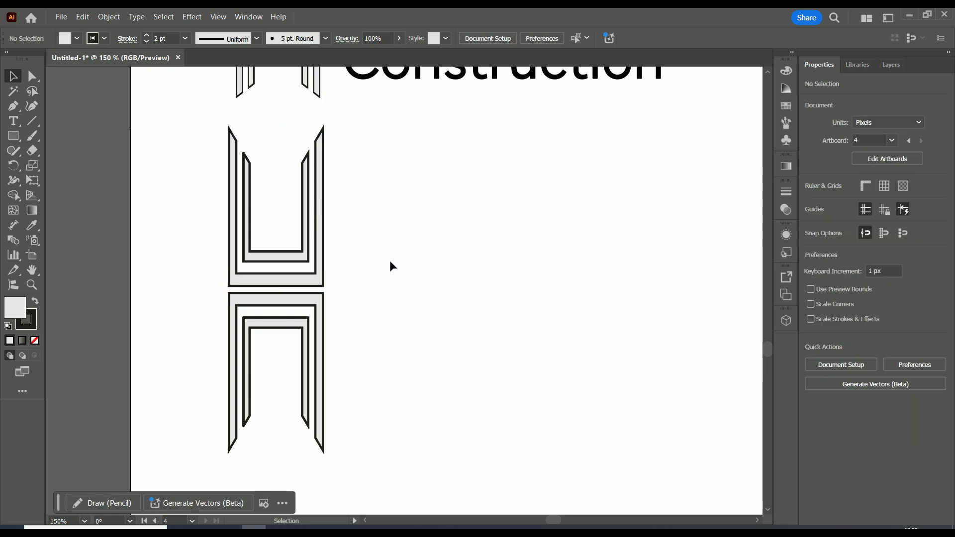
{"action": "scroll", "coordinate": [377, 261], "scroll_direction": "down", "scroll_amount": 3}
{"action": "scroll", "coordinate": [377, 261], "scroll_direction": "up", "scroll_amount": 2}
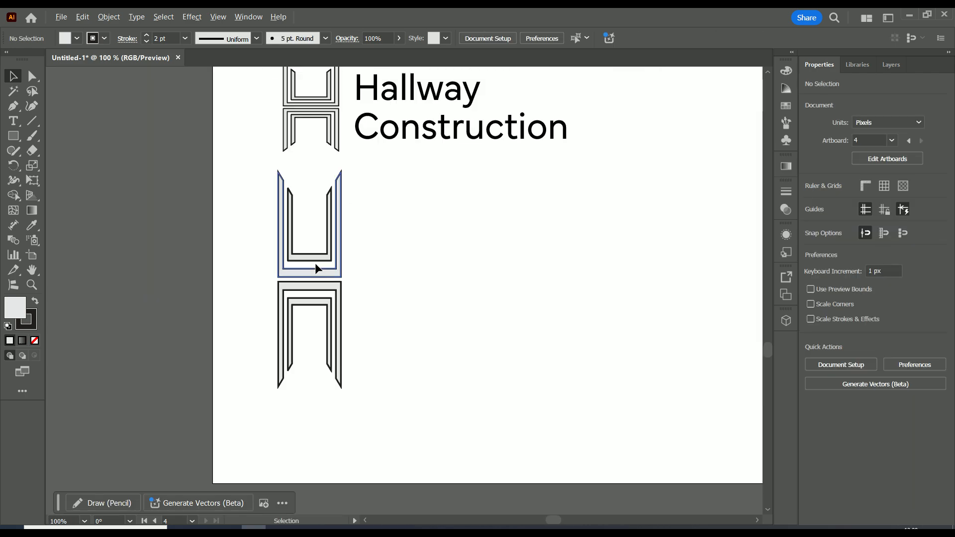
{"action": "left_click_drag", "start_coordinate": [300, 257], "coordinate": [329, 261]}
{"action": "key", "text": "ctrl+z"}
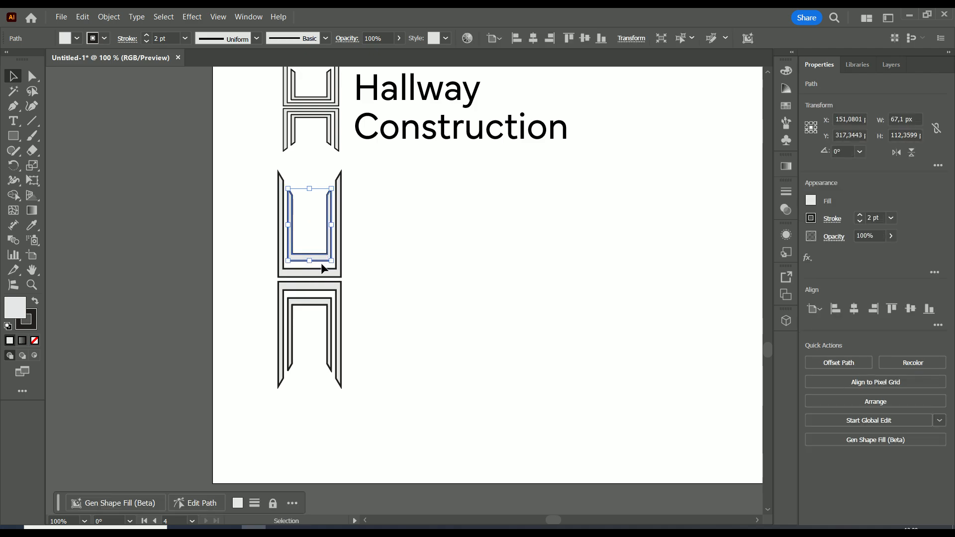
{"action": "key", "text": "ctrl+z"}
{"action": "left_click", "coordinate": [384, 244]}
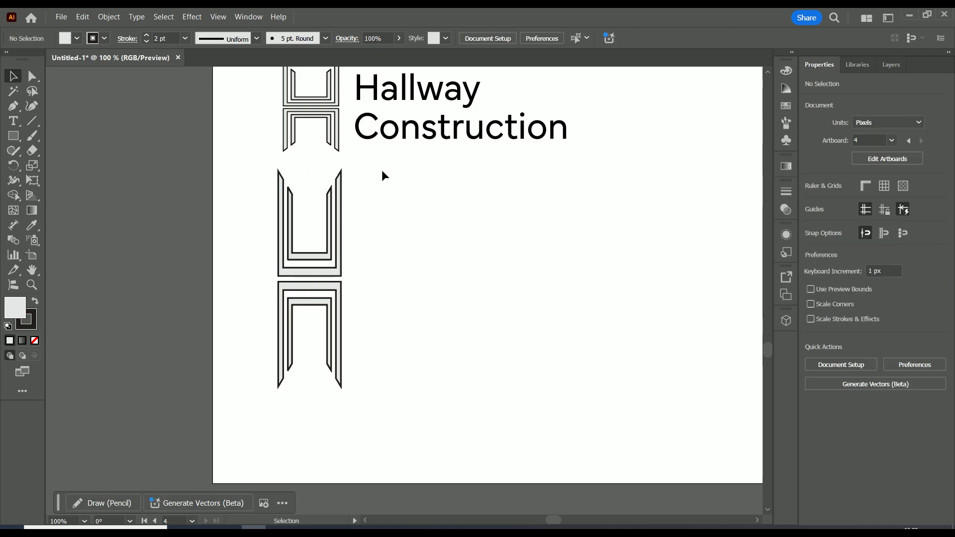
Select both halves of the H icon and scale them to about 90 by 206 px.
{"action": "left_click_drag", "start_coordinate": [383, 172], "coordinate": [283, 306]}
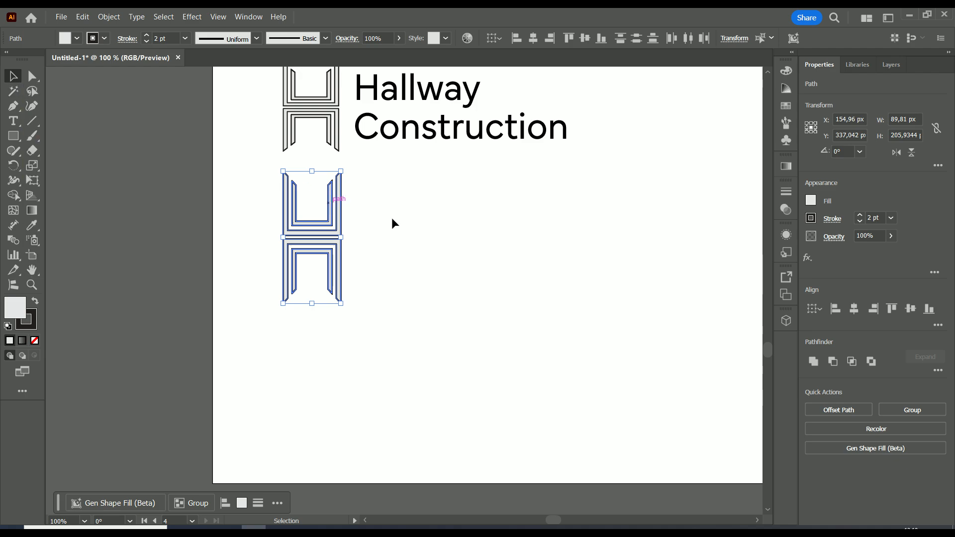
{"action": "left_click", "coordinate": [463, 245]}
{"action": "scroll", "coordinate": [438, 263], "scroll_direction": "down", "scroll_amount": 2}
{"action": "scroll", "coordinate": [423, 277], "scroll_direction": "up", "scroll_amount": 1}
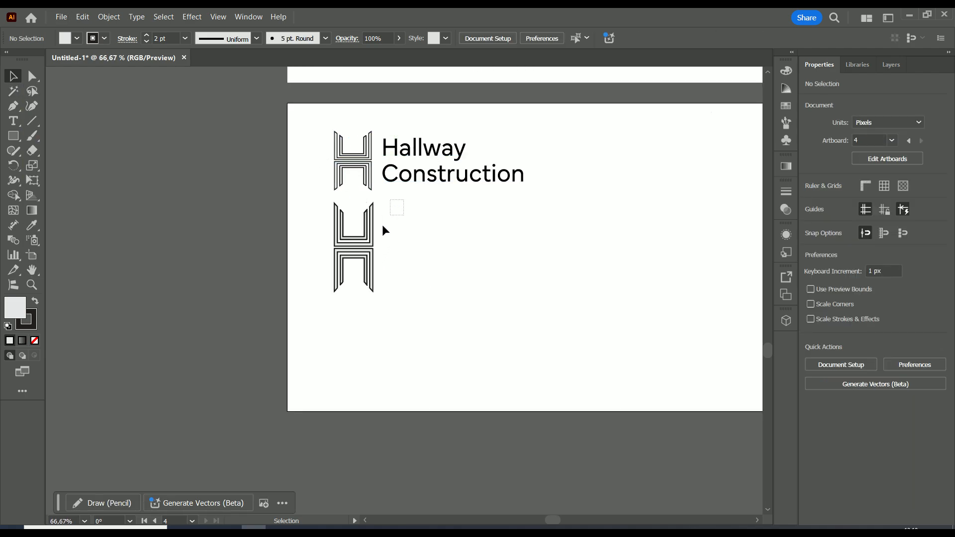
Delete the practice H icon and move its reference logo back between the other two logos' positions on the artboard above.
{"action": "left_click_drag", "start_coordinate": [385, 230], "coordinate": [318, 320]}
{"action": "key", "text": "Delete"}
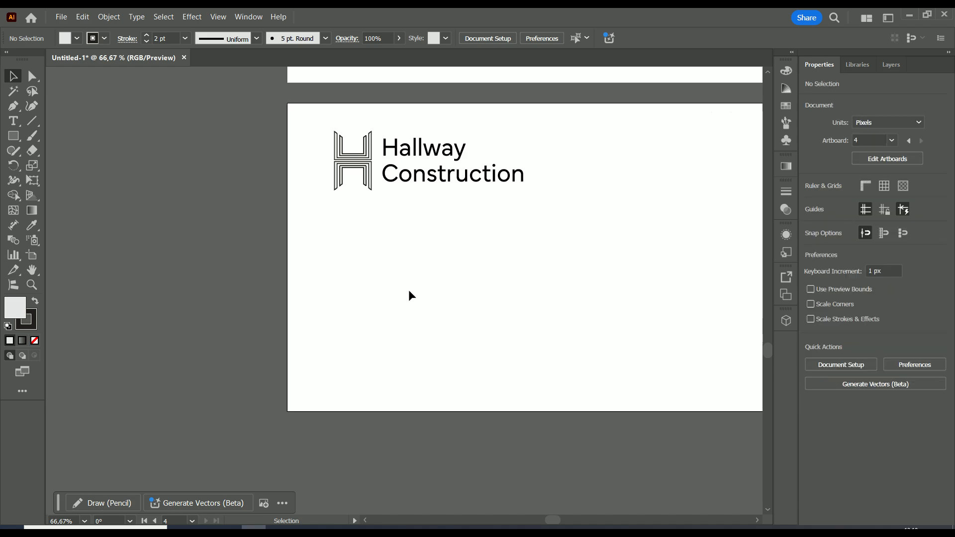
{"action": "scroll", "coordinate": [494, 241], "scroll_direction": "down", "scroll_amount": 2}
{"action": "left_click_drag", "start_coordinate": [541, 215], "coordinate": [432, 224]}
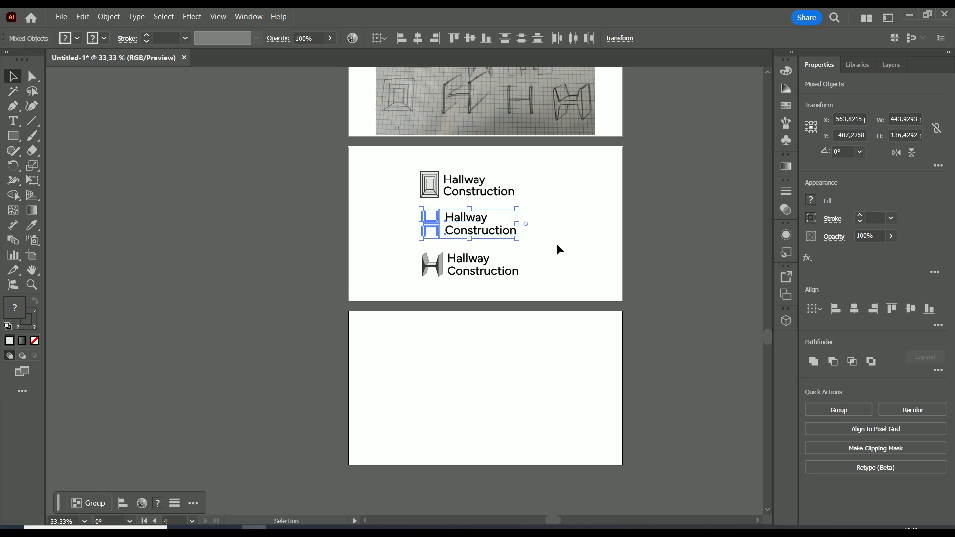
{"action": "left_click", "coordinate": [556, 243]}
Move the third Hallway Construction logo, with the shaded 3D H, onto the upper part of the empty artboard.
{"action": "scroll", "coordinate": [494, 279], "scroll_direction": "up", "scroll_amount": 2}
{"action": "left_click_drag", "start_coordinate": [562, 222], "coordinate": [315, 306]}
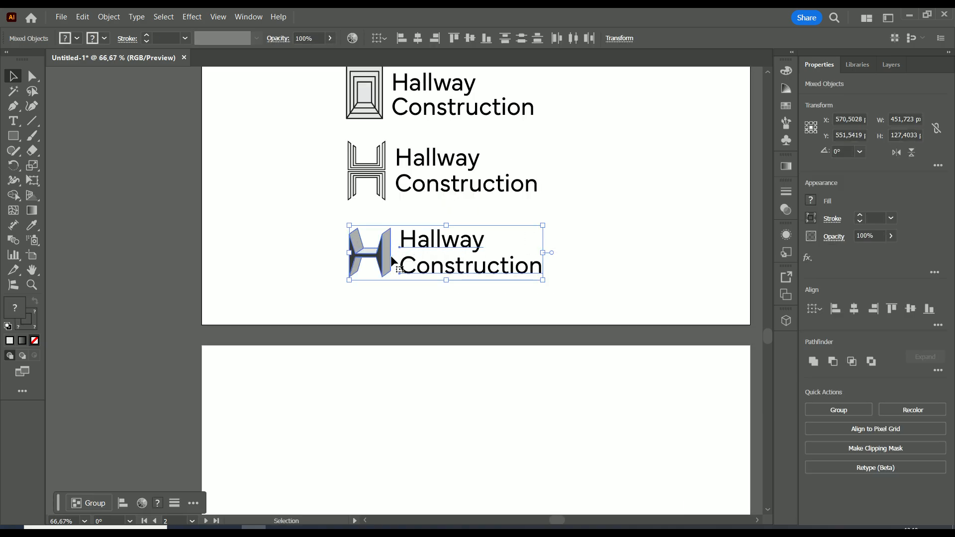
{"action": "left_click_drag", "start_coordinate": [380, 256], "coordinate": [284, 402]}
{"action": "left_click", "coordinate": [509, 380]}
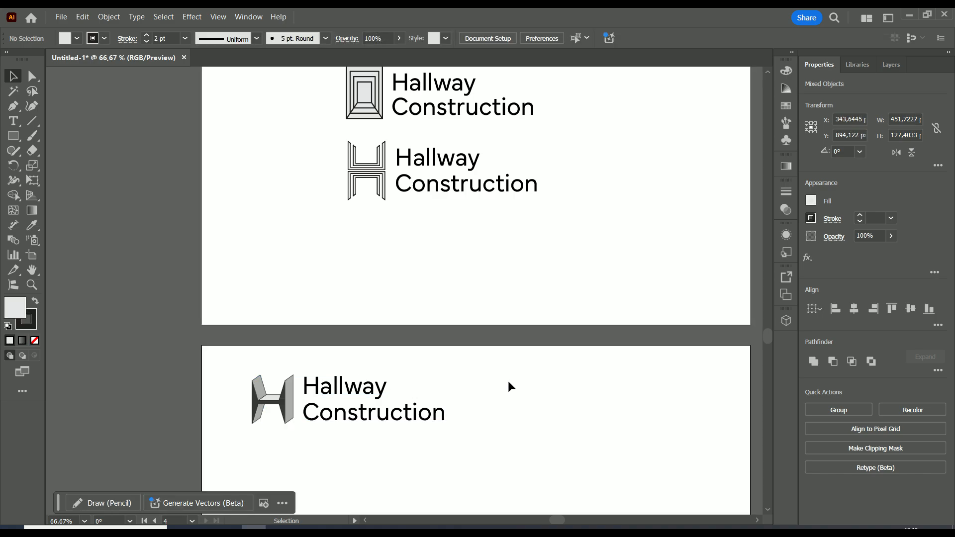
Draw a triangle about 49 by 57 px with the Polygon tool below the reference logo, its tip pointing right.
{"action": "scroll", "coordinate": [509, 384], "scroll_direction": "down", "scroll_amount": 1}
{"action": "scroll", "coordinate": [510, 390], "scroll_direction": "up", "scroll_amount": 3}
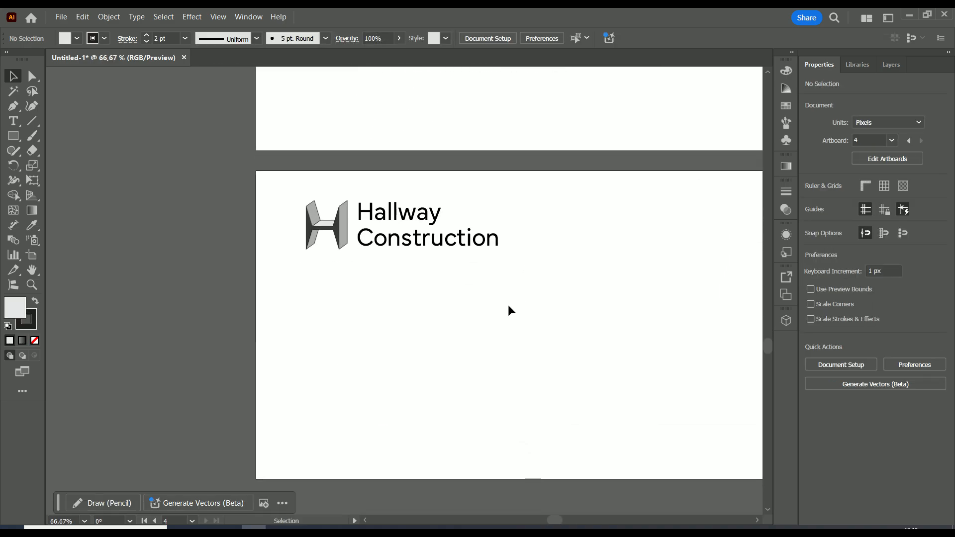
{"action": "scroll", "coordinate": [420, 309], "scroll_direction": "down", "scroll_amount": 1}
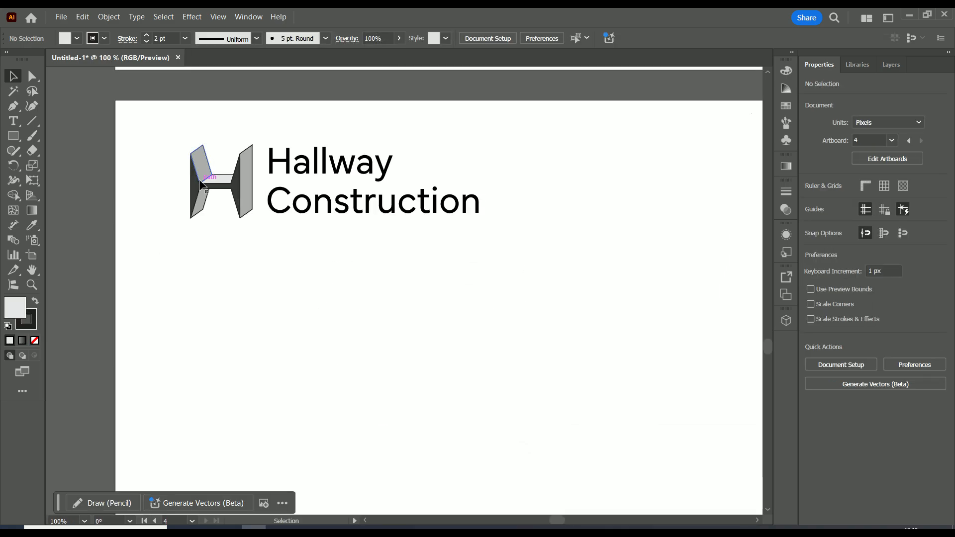
{"action": "scroll", "coordinate": [169, 219], "scroll_direction": "up", "scroll_amount": 2}
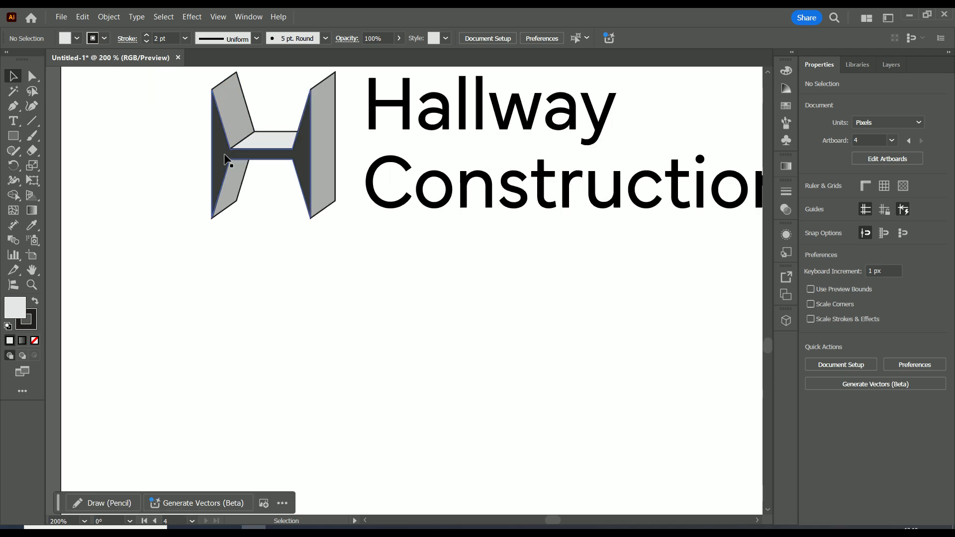
{"action": "left_click", "coordinate": [17, 140]}
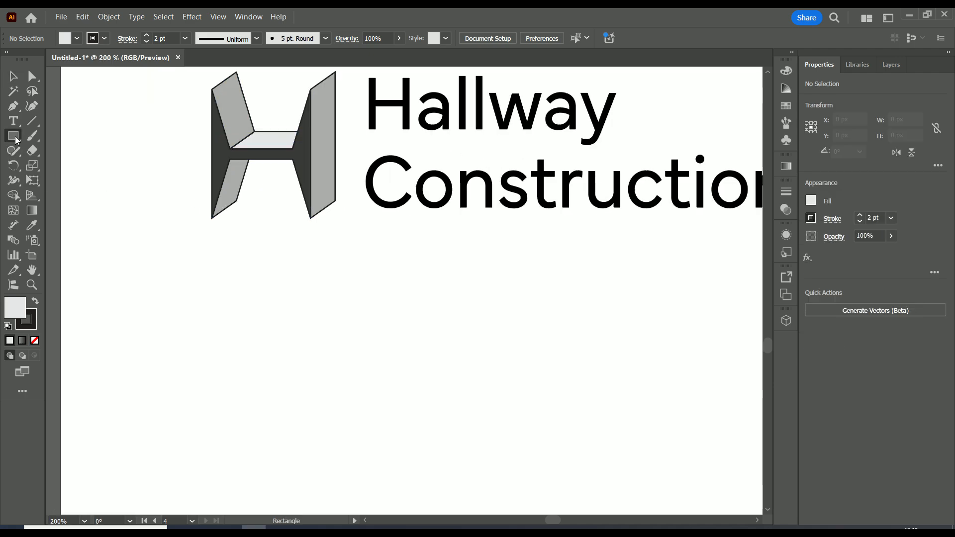
{"action": "left_click", "coordinate": [16, 139]}
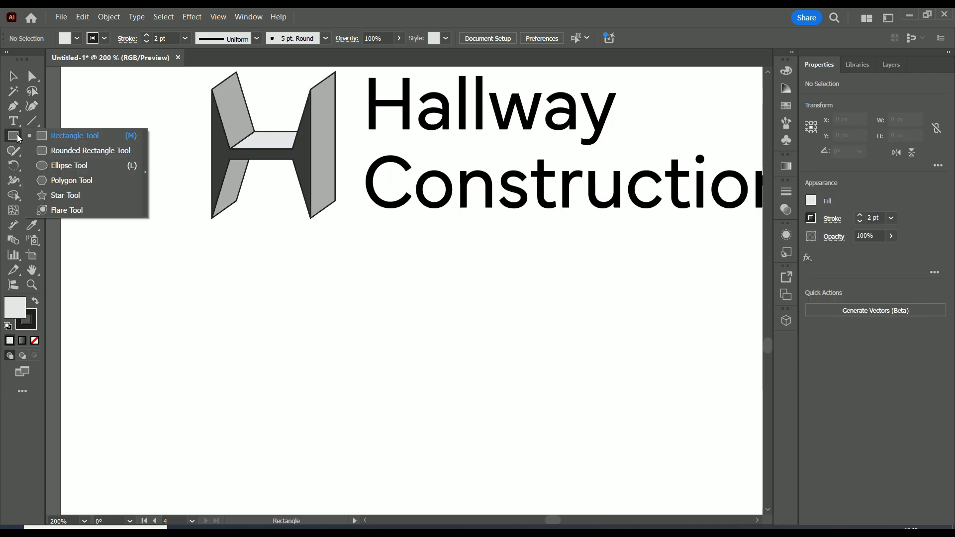
{"action": "left_click", "coordinate": [61, 181]}
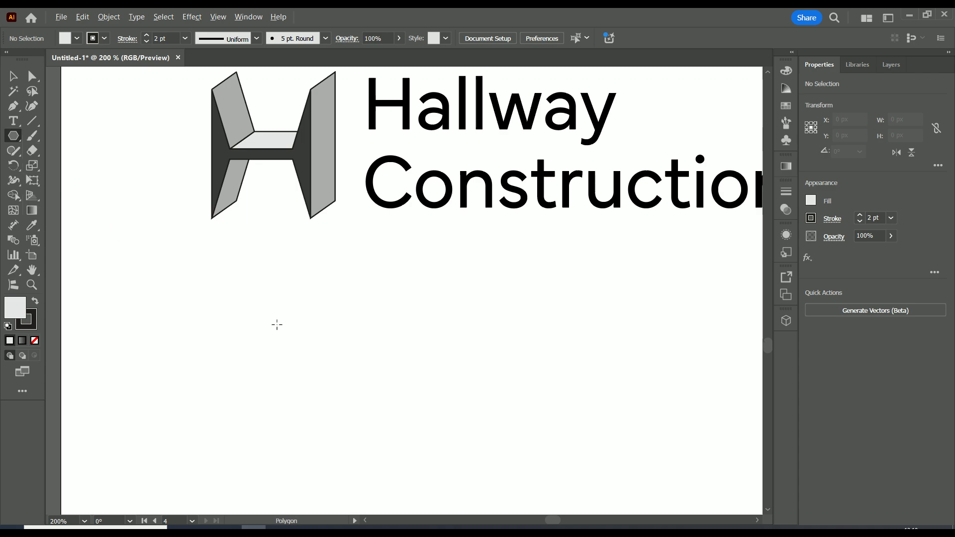
{"action": "key", "text": "ctrl+minus"}
{"action": "mouse_move", "coordinate": [284, 322]}
{"action": "left_mouse_down"}
{"action": "mouse_move", "coordinate": [237, 274]}
{"action": "mouse_move", "coordinate": [184, 332]}
{"action": "mouse_move", "coordinate": [220, 291]}
{"action": "mouse_move", "coordinate": [221, 268]}
{"action": "mouse_move", "coordinate": [217, 299]}
{"action": "mouse_move", "coordinate": [180, 320]}
{"action": "mouse_move", "coordinate": [160, 310]}
{"action": "mouse_move", "coordinate": [210, 288]}
{"action": "mouse_move", "coordinate": [169, 313]}
{"action": "mouse_move", "coordinate": [220, 323]}
{"action": "left_mouse_up"}
{"action": "key", "text": "ctrl+z"}
{"action": "left_click", "coordinate": [12, 77]}
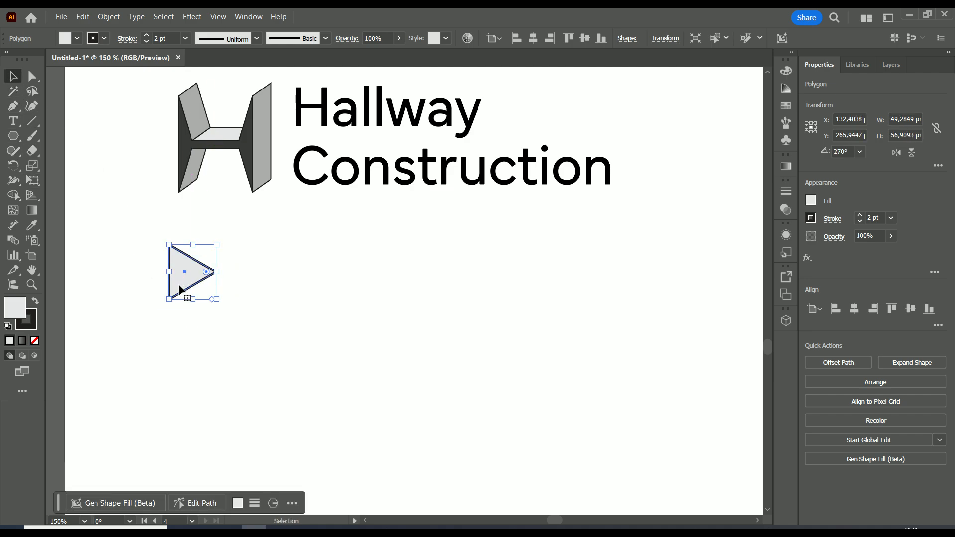
Stretch the triangle to about 139 px tall and narrow it to about 25 px wide.
{"action": "left_click_drag", "start_coordinate": [182, 285], "coordinate": [187, 417]}
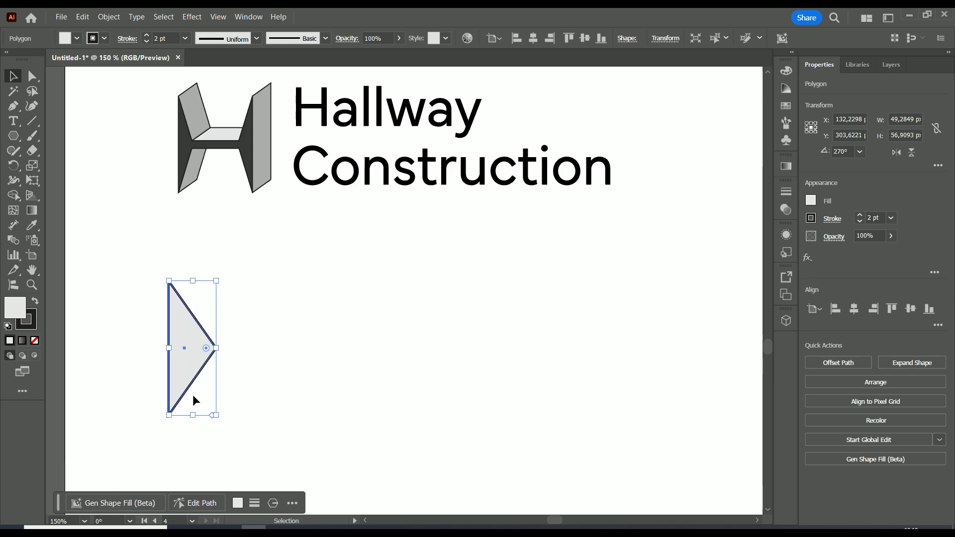
{"action": "left_click_drag", "start_coordinate": [216, 345], "coordinate": [192, 348]}
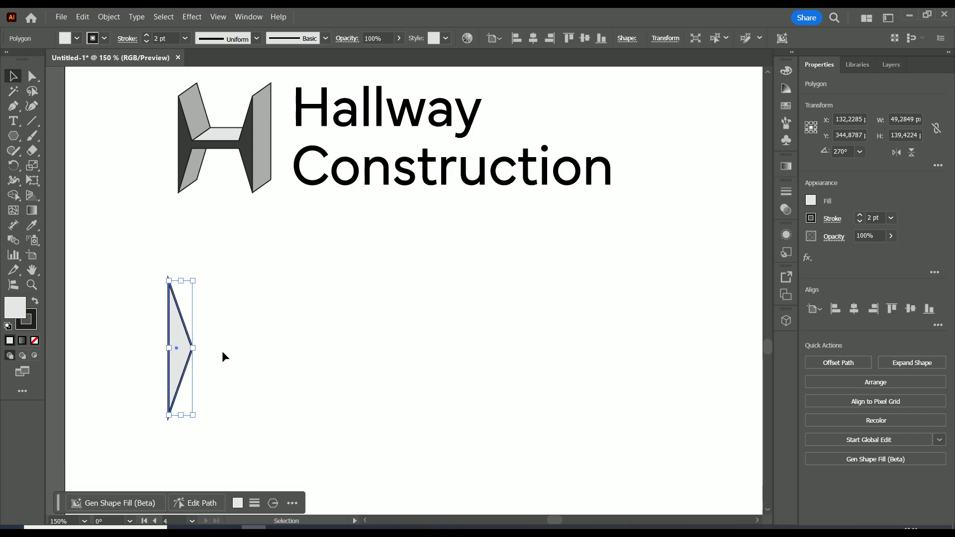
{"action": "scroll", "coordinate": [226, 358], "scroll_direction": "up", "scroll_amount": 1}
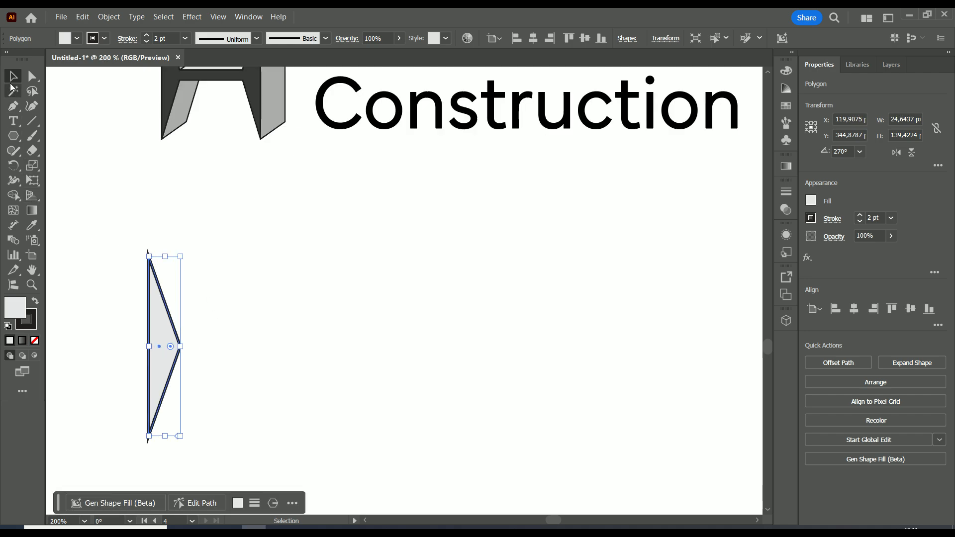
Duplicate the triangle about 75 px to its right and flip the copy horizontally so the two tips face each other.
{"action": "left_click", "coordinate": [222, 236]}
{"action": "left_click_drag", "start_coordinate": [223, 243], "coordinate": [131, 456]}
{"action": "left_click_drag", "start_coordinate": [151, 376], "coordinate": [214, 376]}
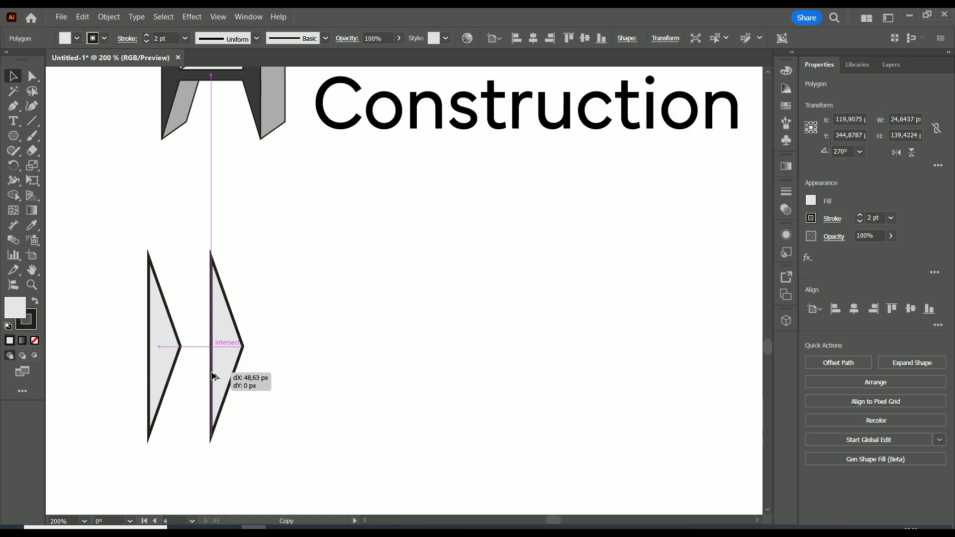
{"action": "left_click_drag", "start_coordinate": [214, 377], "coordinate": [246, 376]}
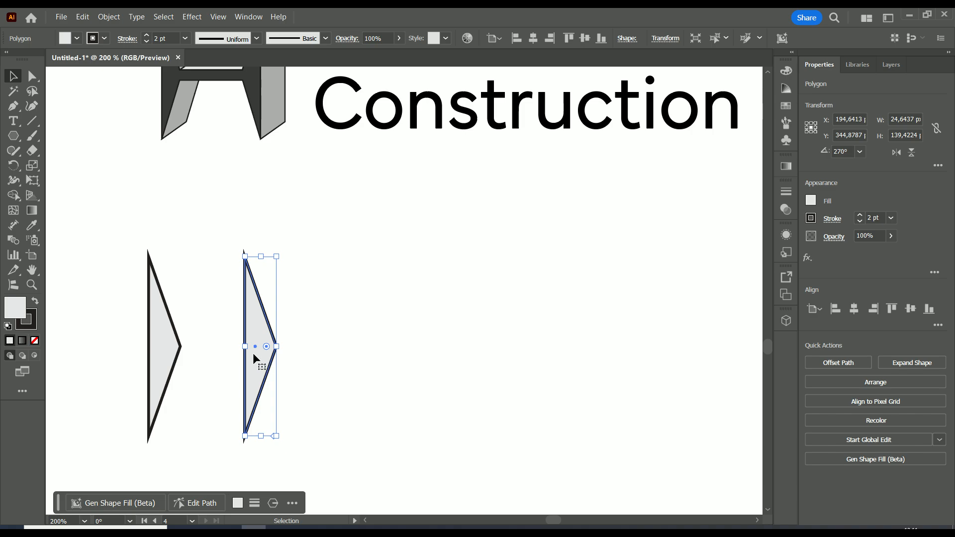
{"action": "left_click", "coordinate": [901, 151]}
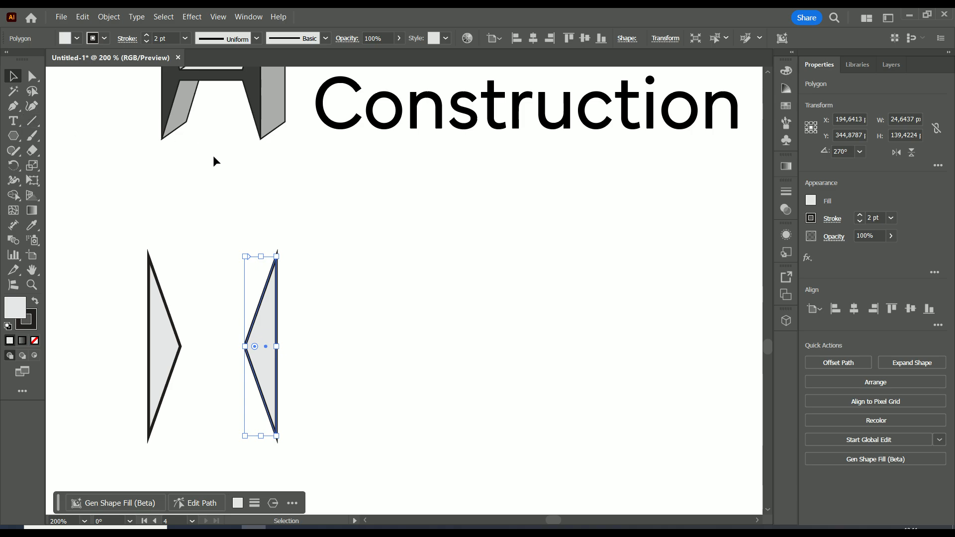
Draw a crossbar rectangle about 83 by 13 px overlapping the tips of both triangles to form an H.
{"action": "scroll", "coordinate": [219, 149], "scroll_direction": "up", "scroll_amount": 1}
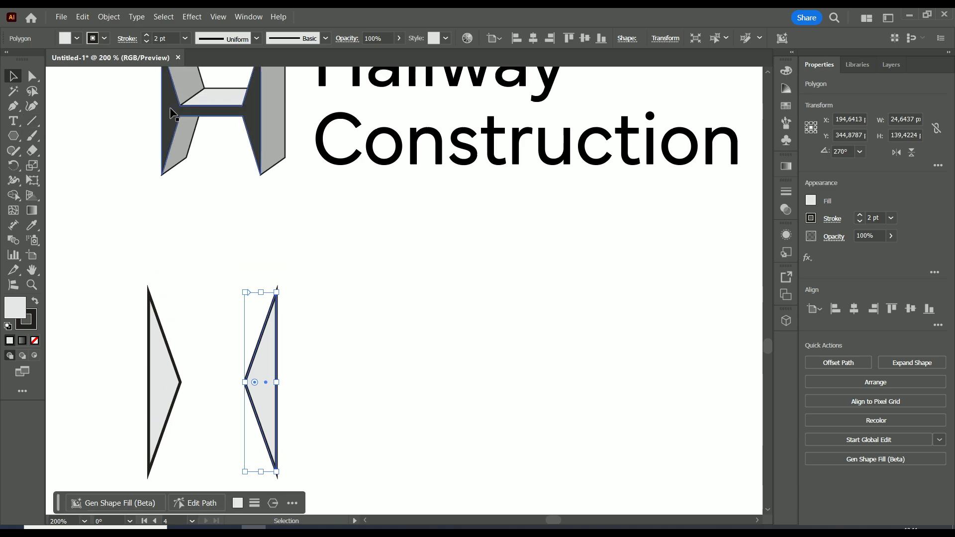
{"action": "left_click", "coordinate": [15, 135]}
{"action": "left_click", "coordinate": [65, 138]}
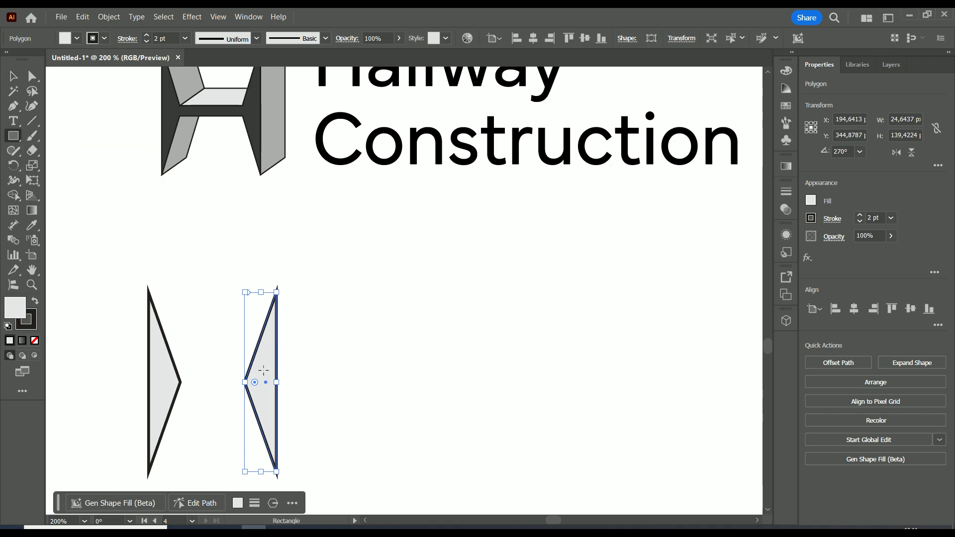
{"action": "left_click_drag", "start_coordinate": [264, 374], "coordinate": [157, 391]}
{"action": "left_click", "coordinate": [18, 78]}
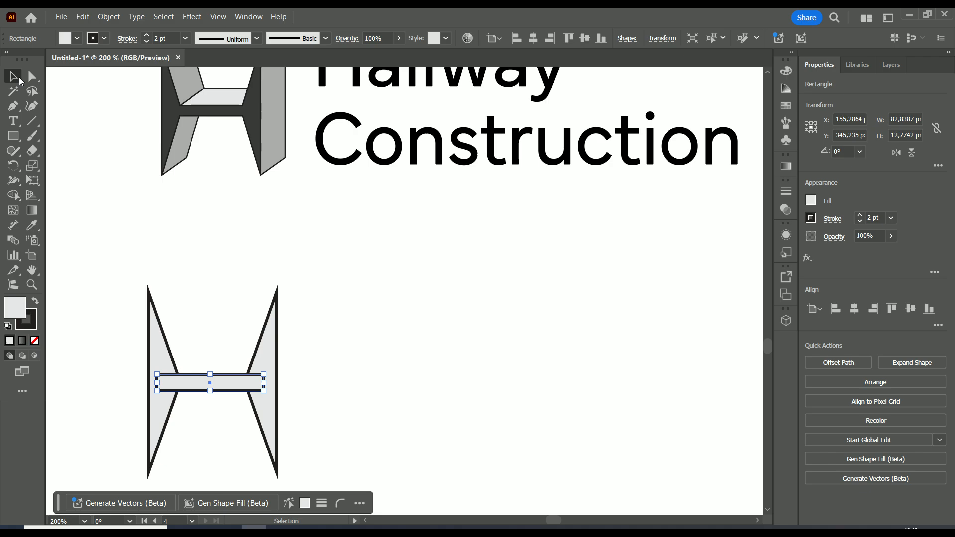
Remove the fill from both triangles and the crossbar rectangle.
{"action": "left_click", "coordinate": [308, 328]}
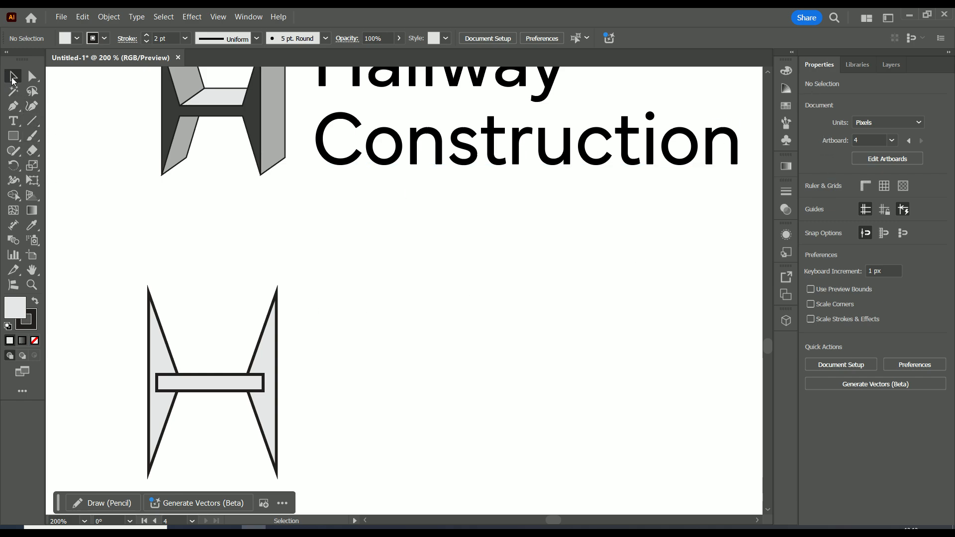
{"action": "left_click_drag", "start_coordinate": [338, 245], "coordinate": [131, 494]}
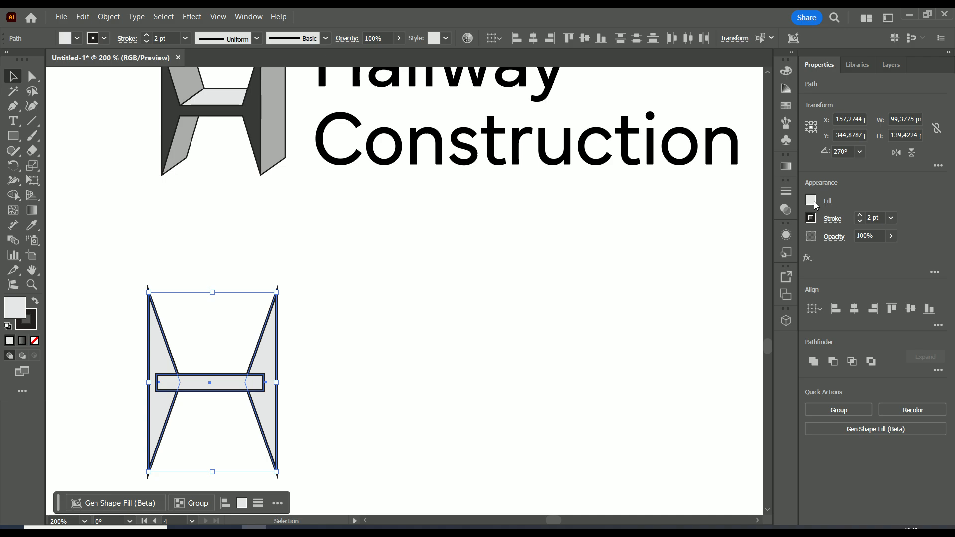
{"action": "left_click", "coordinate": [811, 200]}
{"action": "left_click", "coordinate": [675, 246]}
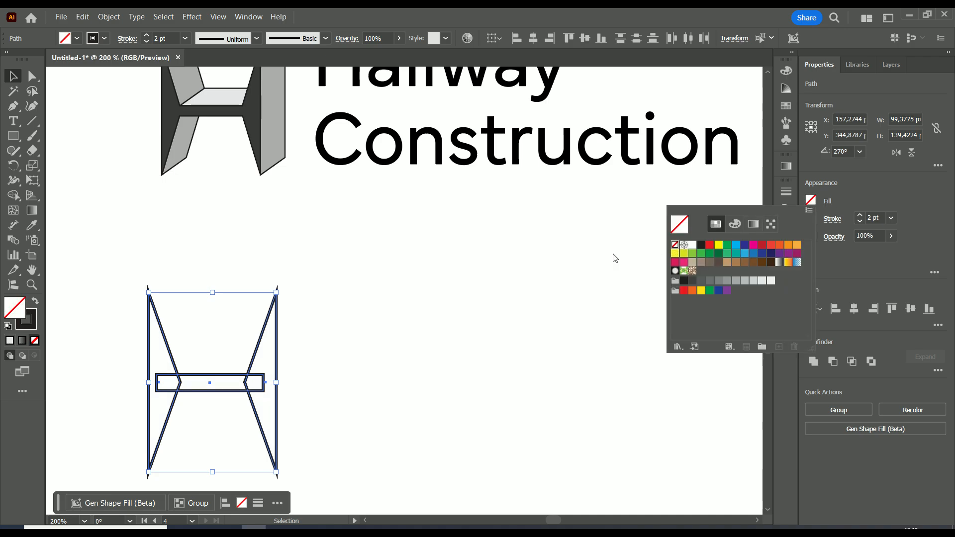
{"action": "left_click", "coordinate": [340, 315]}
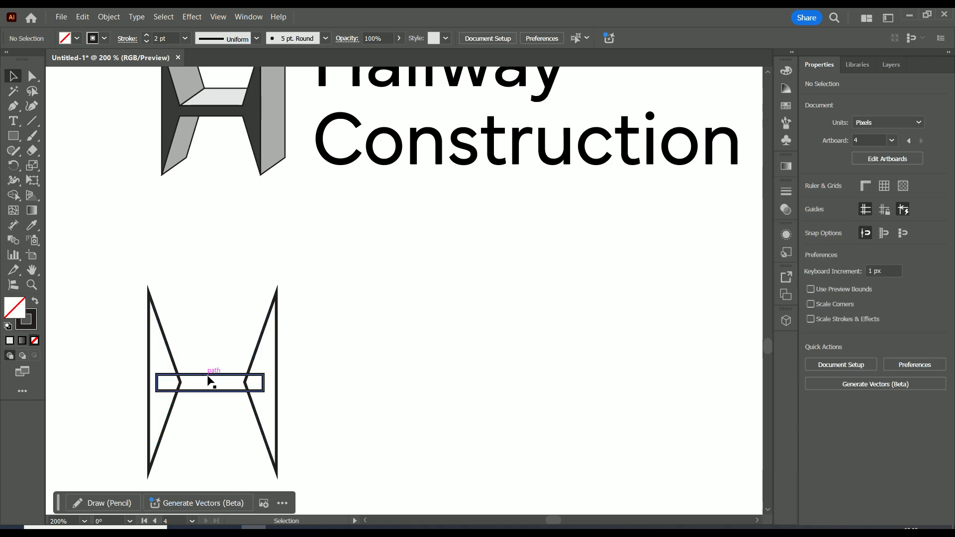
Fill both triangles and the crossbar rectangle with a medium gray swatch.
{"action": "left_click_drag", "start_coordinate": [326, 240], "coordinate": [109, 497]}
{"action": "left_click", "coordinate": [811, 201]}
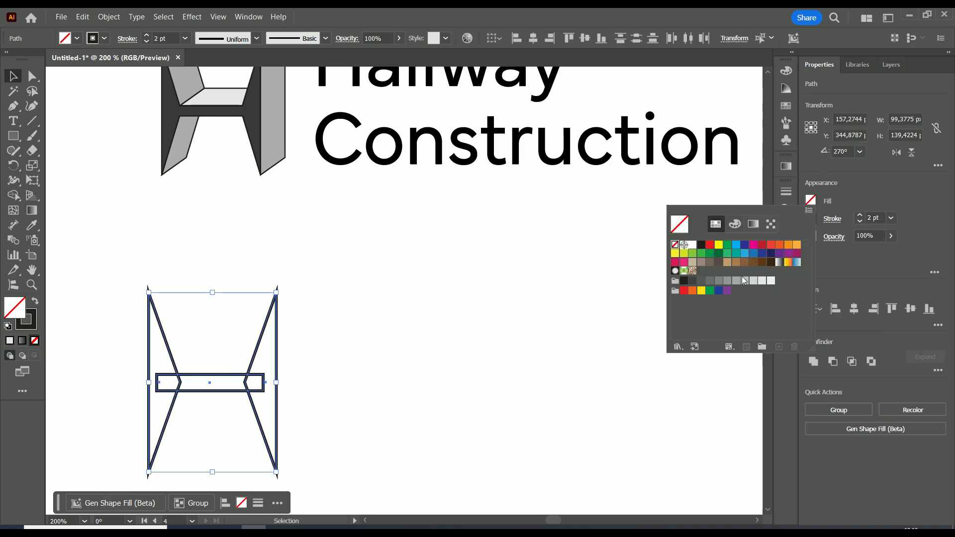
{"action": "left_click", "coordinate": [718, 282]}
{"action": "left_click", "coordinate": [394, 332]}
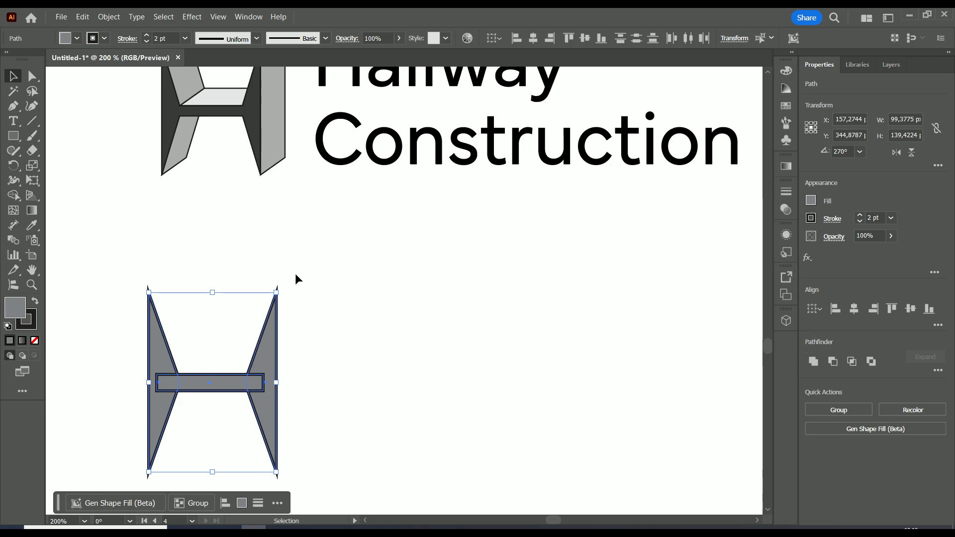
{"action": "left_click", "coordinate": [361, 276]}
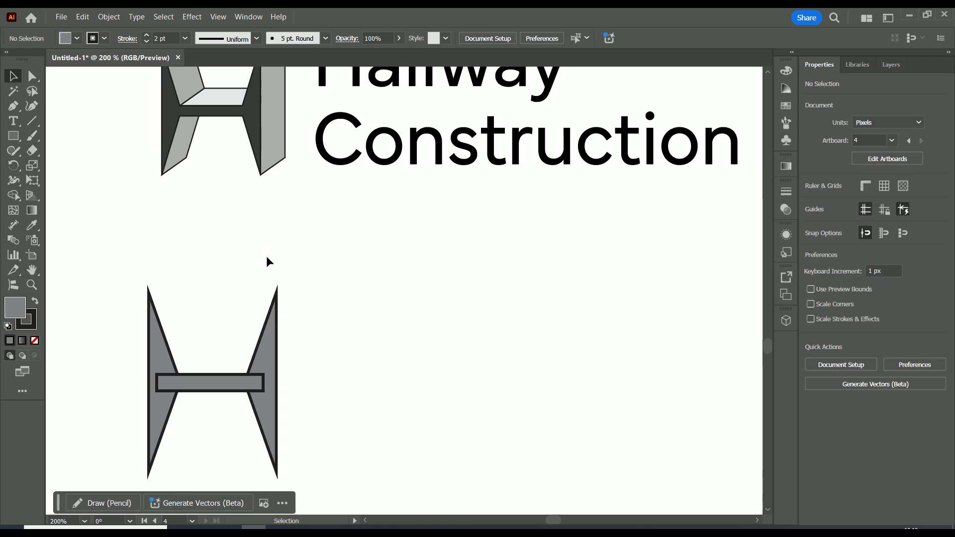
Merge the two triangles and the crossbar into a single H shape with the Shape Builder tool.
{"action": "left_click_drag", "start_coordinate": [322, 252], "coordinate": [121, 500]}
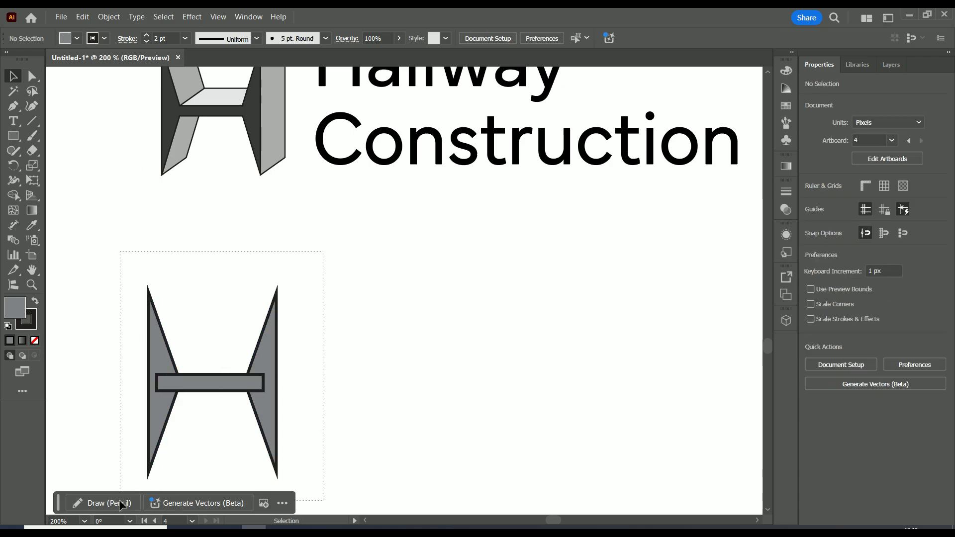
{"action": "left_click", "coordinate": [15, 194]}
{"action": "mouse_move", "coordinate": [161, 407]}
{"action": "left_mouse_down"}
{"action": "mouse_move", "coordinate": [192, 381]}
{"action": "mouse_move", "coordinate": [272, 390]}
{"action": "left_mouse_up"}
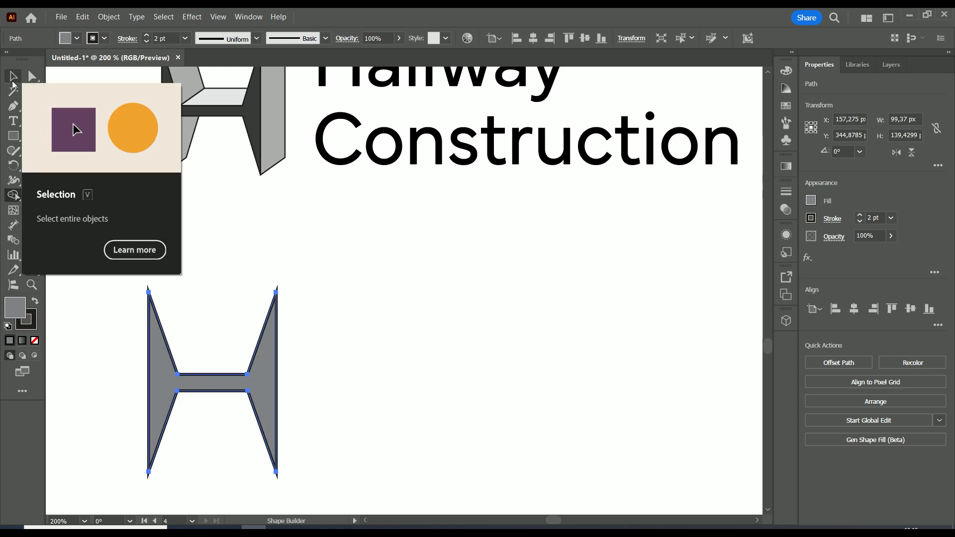
Duplicate the merged H, offsetting the copy about 17 px to the right and 10 px up.
{"action": "scroll", "coordinate": [303, 299], "scroll_direction": "up", "scroll_amount": 2}
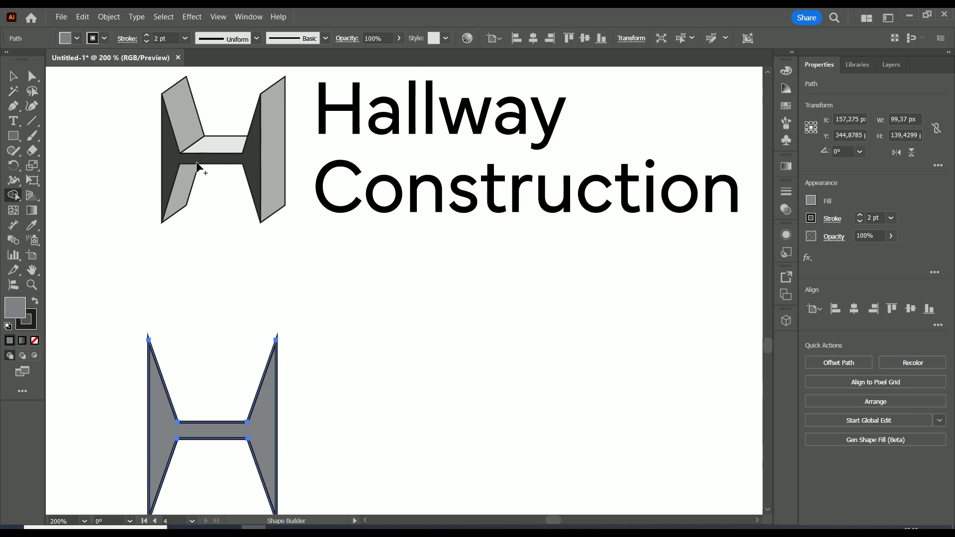
{"action": "scroll", "coordinate": [240, 388], "scroll_direction": "down", "scroll_amount": 1}
{"action": "left_click", "coordinate": [13, 76]}
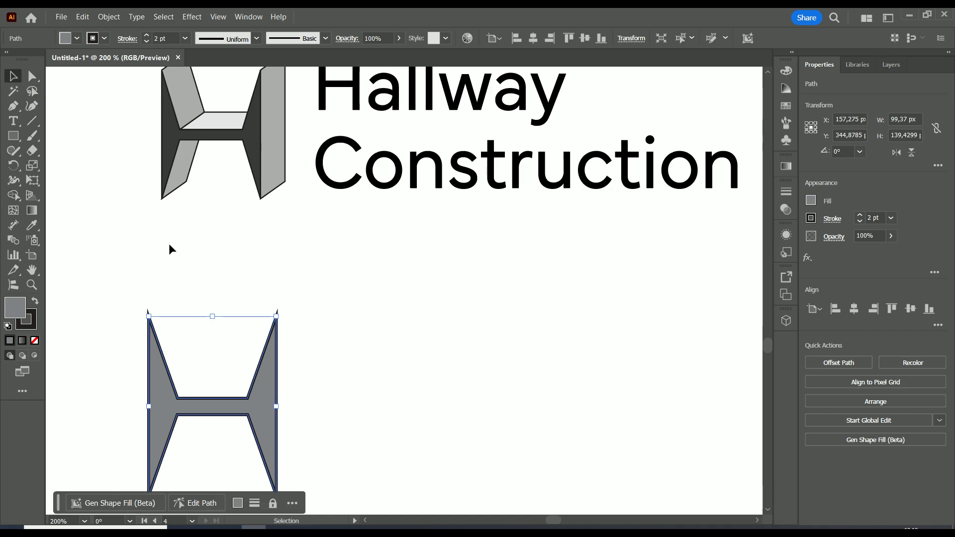
{"action": "left_click", "coordinate": [171, 249]}
{"action": "left_click_drag", "start_coordinate": [186, 404], "coordinate": [217, 389]}
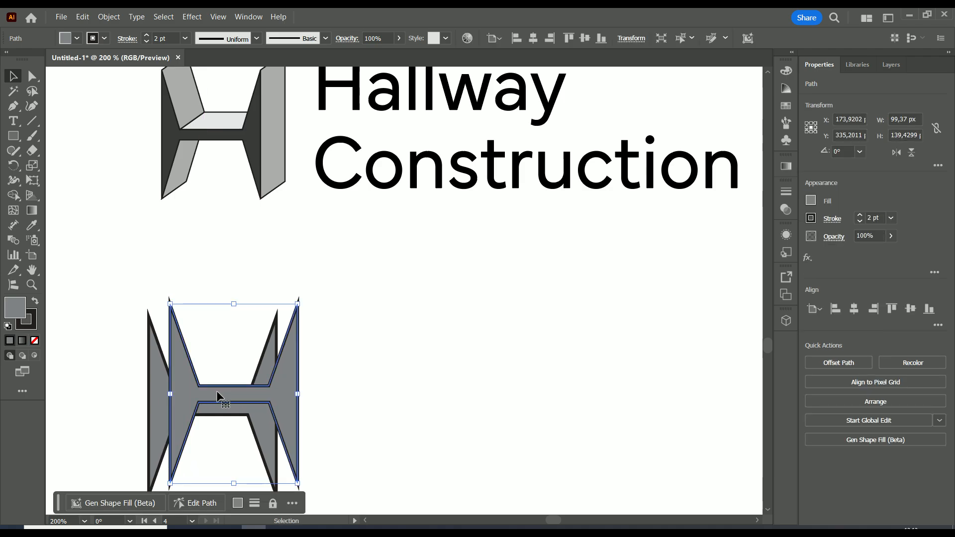
Send the duplicated H to the back, behind the original H.
{"action": "scroll", "coordinate": [236, 382], "scroll_direction": "down", "scroll_amount": 1}
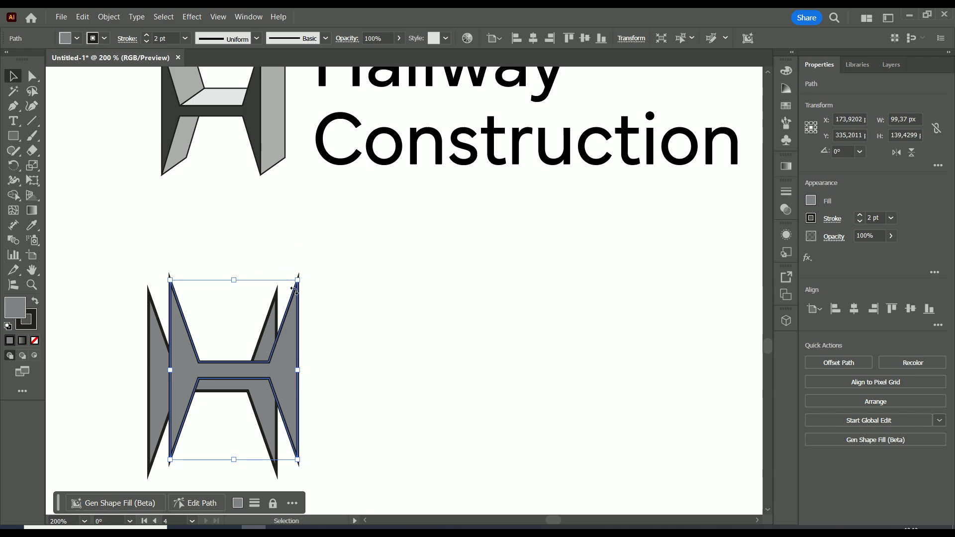
{"action": "right_click", "coordinate": [278, 368]}
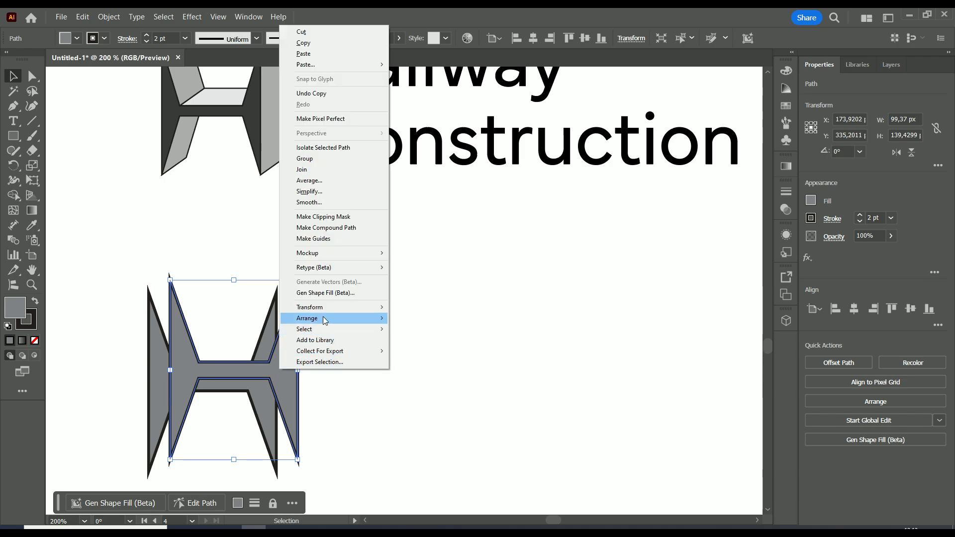
{"action": "mouse_move", "coordinate": [323, 319]}
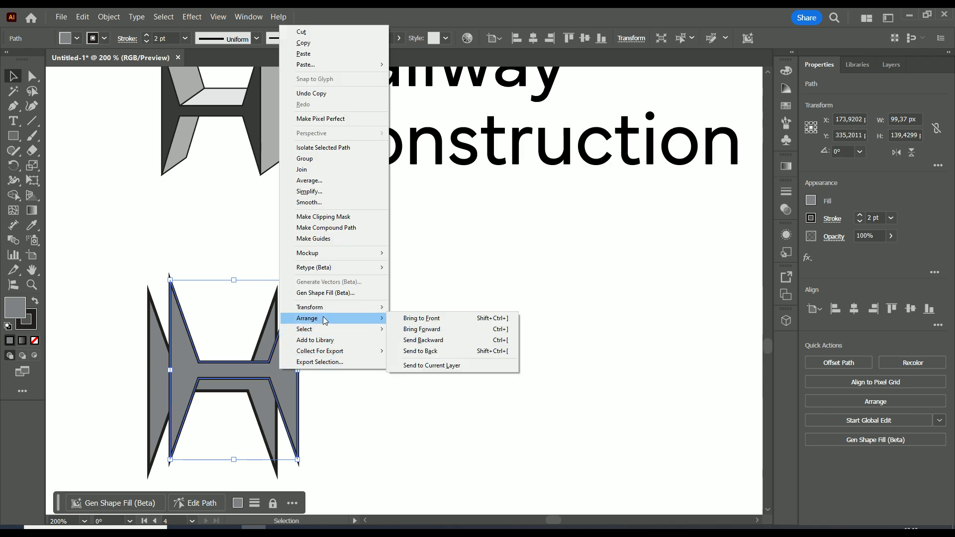
{"action": "left_click", "coordinate": [441, 350]}
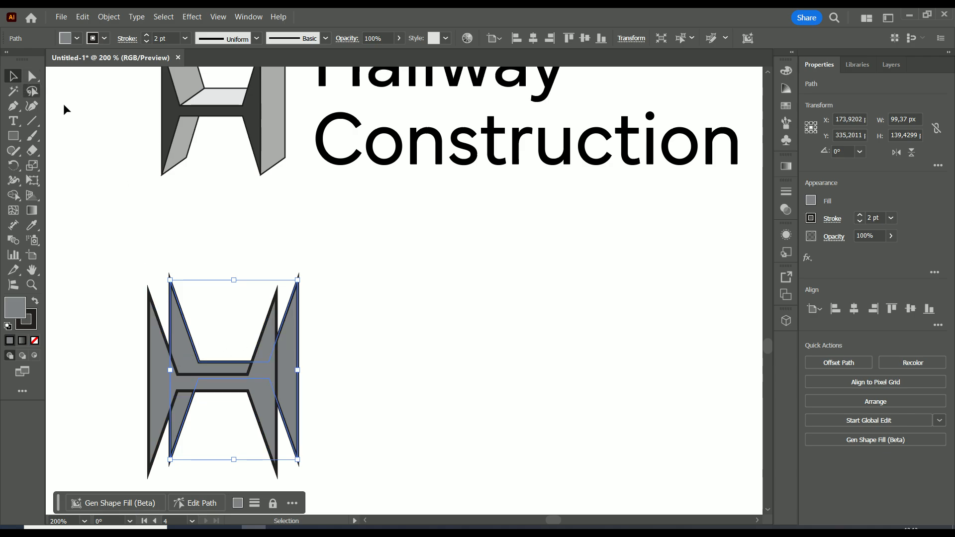
{"action": "left_click", "coordinate": [171, 294]}
Draw two line segments about 19 px long joining the front H's upper outer tips to the matching tips of the rear H.
{"action": "scroll", "coordinate": [183, 300], "scroll_direction": "up", "scroll_amount": 1}
{"action": "scroll", "coordinate": [183, 300], "scroll_direction": "up", "scroll_amount": 1}
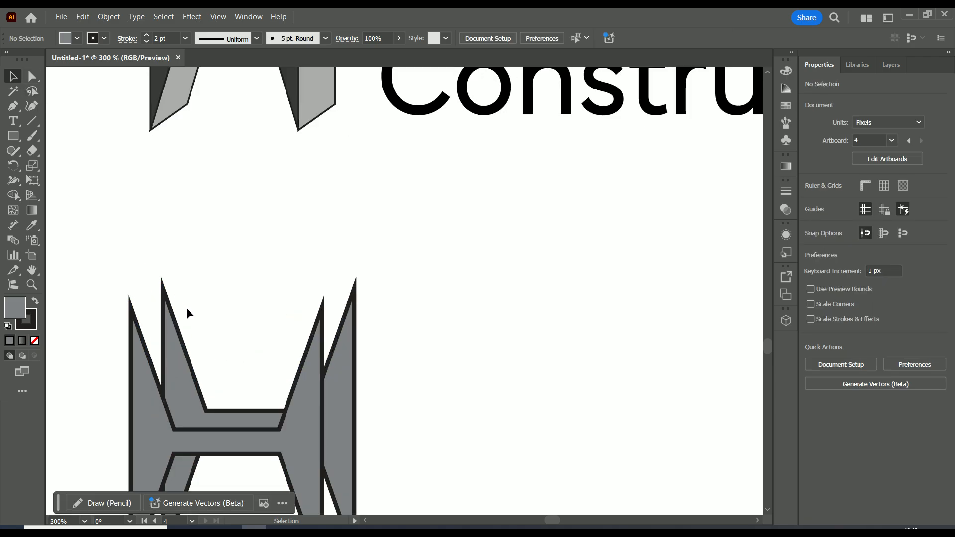
{"action": "scroll", "coordinate": [206, 299], "scroll_direction": "down", "scroll_amount": 1}
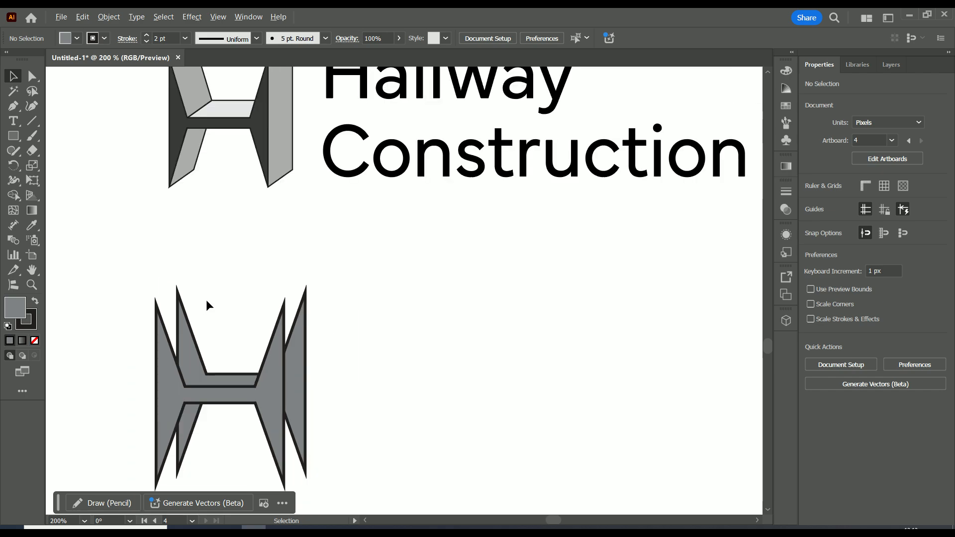
{"action": "scroll", "coordinate": [164, 306], "scroll_direction": "up", "scroll_amount": 2}
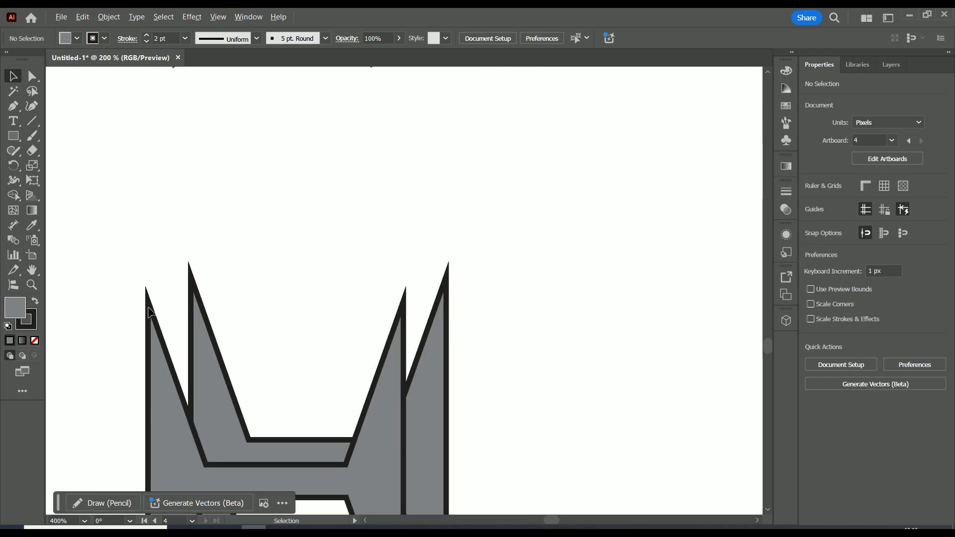
{"action": "left_click", "coordinate": [25, 121]}
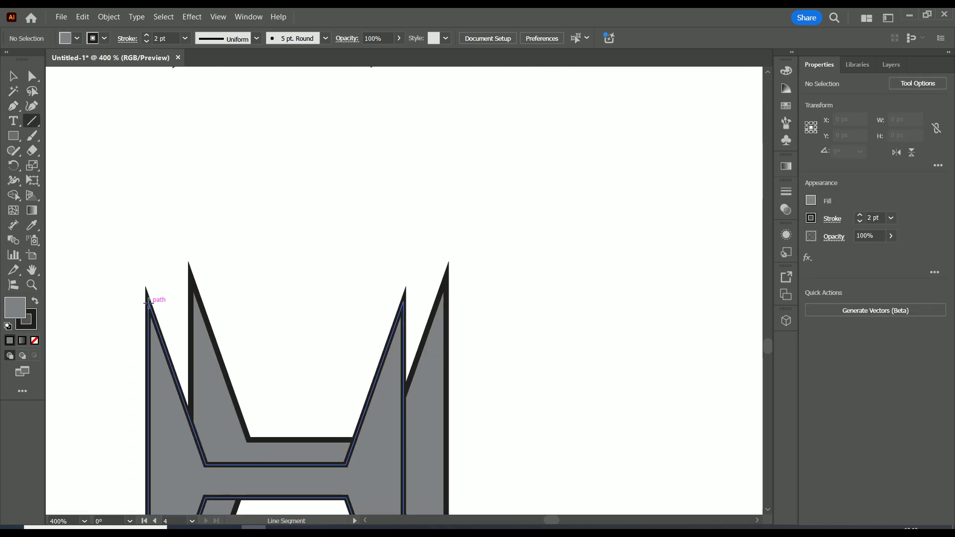
{"action": "scroll", "coordinate": [149, 302], "scroll_direction": "down", "scroll_amount": 2}
{"action": "scroll", "coordinate": [220, 181], "scroll_direction": "down", "scroll_amount": 1}
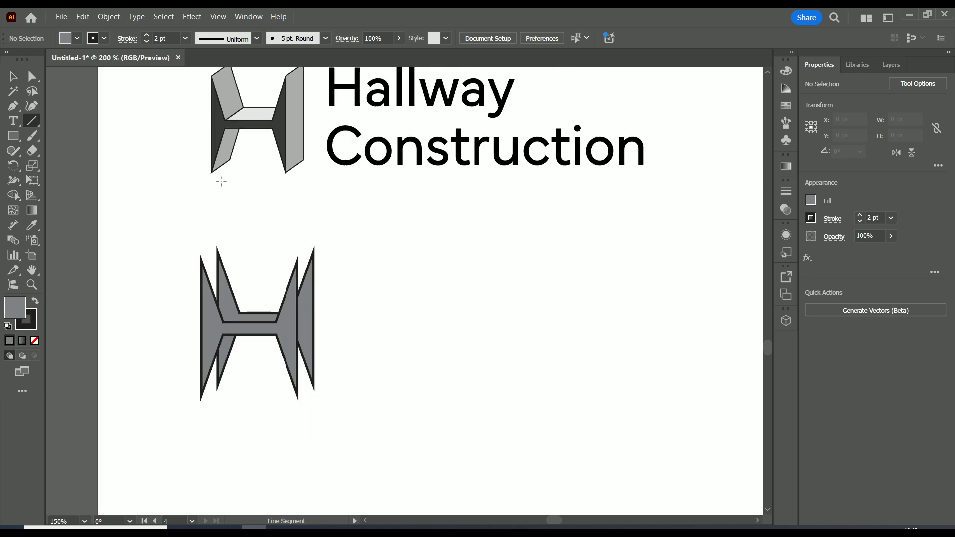
{"action": "left_click_drag", "start_coordinate": [244, 196], "coordinate": [250, 228]}
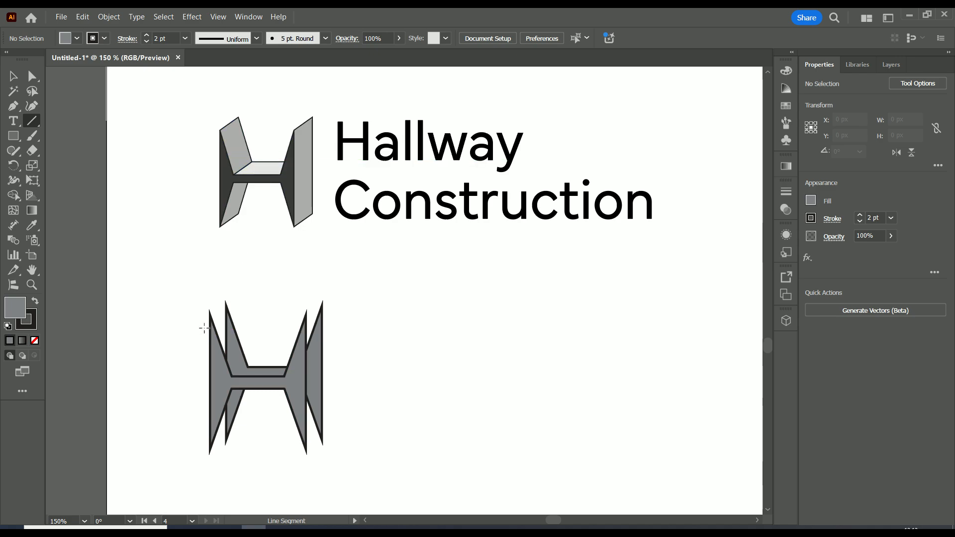
{"action": "scroll", "coordinate": [218, 327], "scroll_direction": "up", "scroll_amount": 1}
{"action": "scroll", "coordinate": [218, 327], "scroll_direction": "up", "scroll_amount": 2}
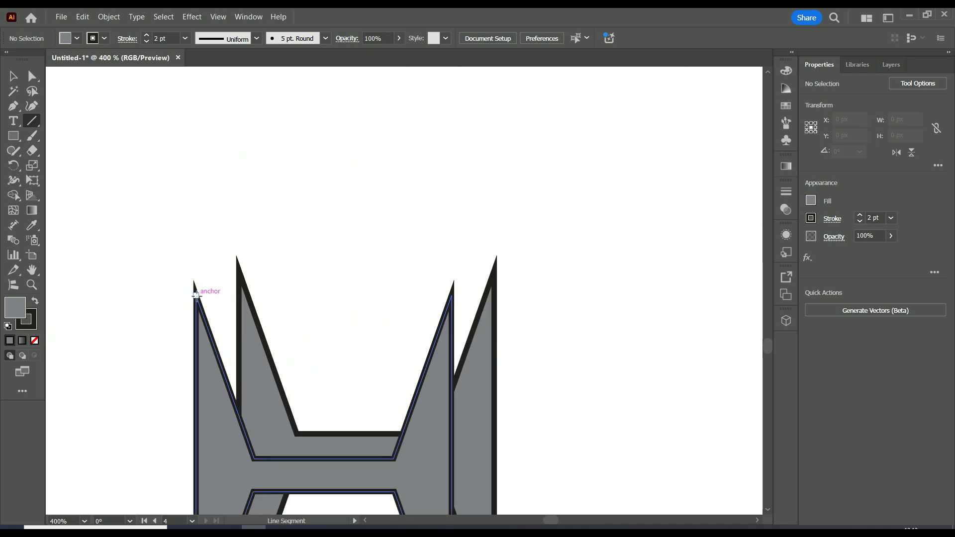
{"action": "left_click", "coordinate": [196, 293]}
{"action": "key", "text": "Escape"}
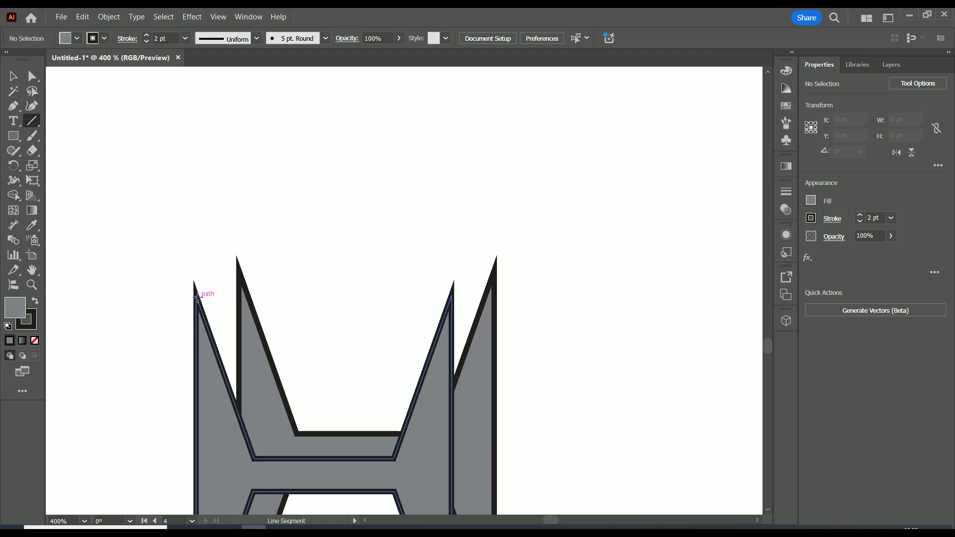
{"action": "left_click_drag", "start_coordinate": [196, 295], "coordinate": [238, 271]}
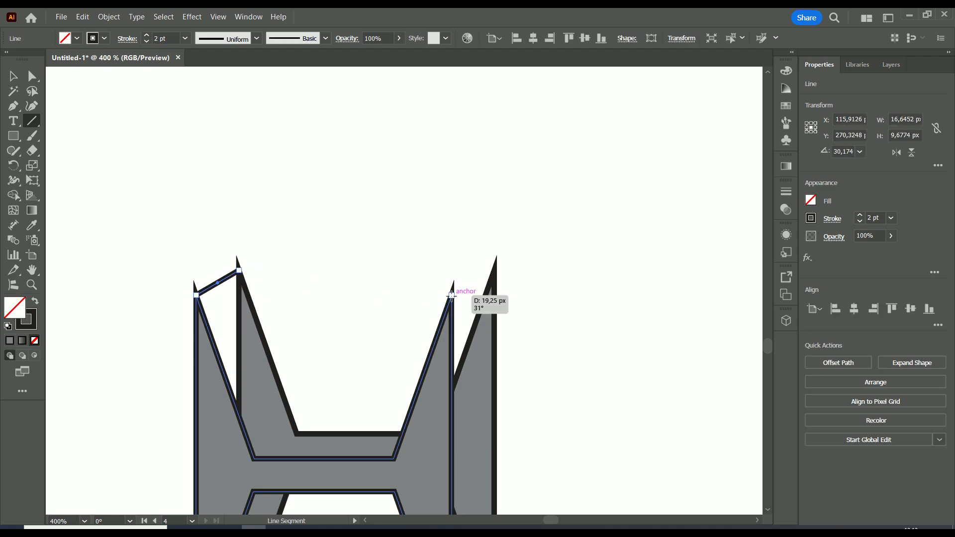
{"action": "left_click_drag", "start_coordinate": [451, 295], "coordinate": [494, 271]}
Connect the front and rear H's lower outer tips and the crossbar's upper left inner corners with line segments about 19 px long.
{"action": "mouse_move", "coordinate": [548, 380]}
{"action": "left_mouse_down"}
{"action": "mouse_move", "coordinate": [498, 261]}
{"action": "mouse_move", "coordinate": [485, 182]}
{"action": "left_mouse_up"}
{"action": "left_click_drag", "start_coordinate": [392, 462], "coordinate": [434, 440]}
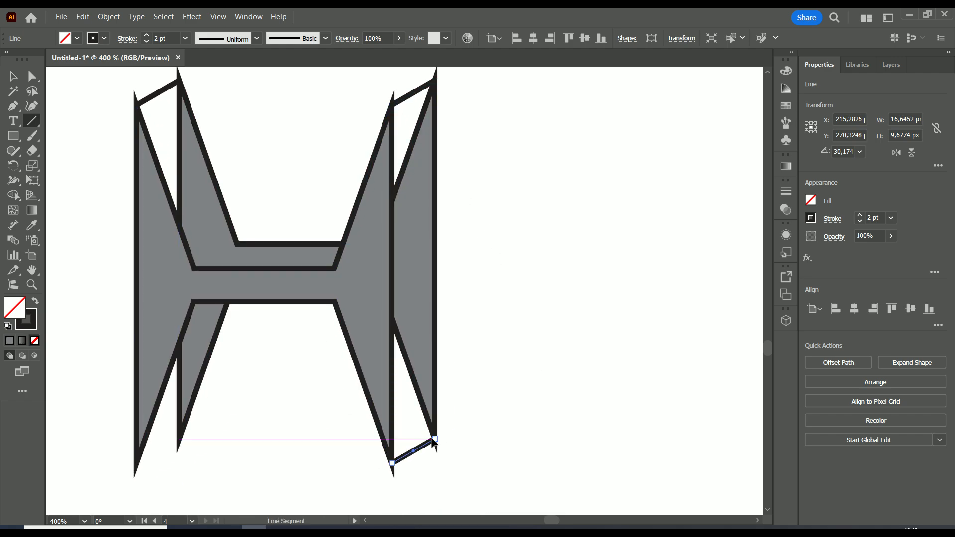
{"action": "left_click_drag", "start_coordinate": [135, 463], "coordinate": [179, 439]}
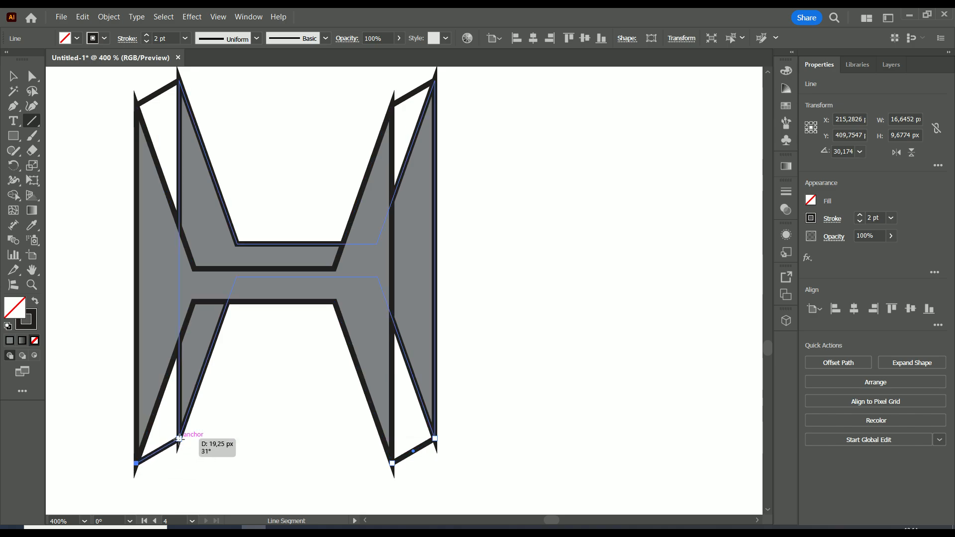
{"action": "left_click_drag", "start_coordinate": [179, 439], "coordinate": [179, 439]}
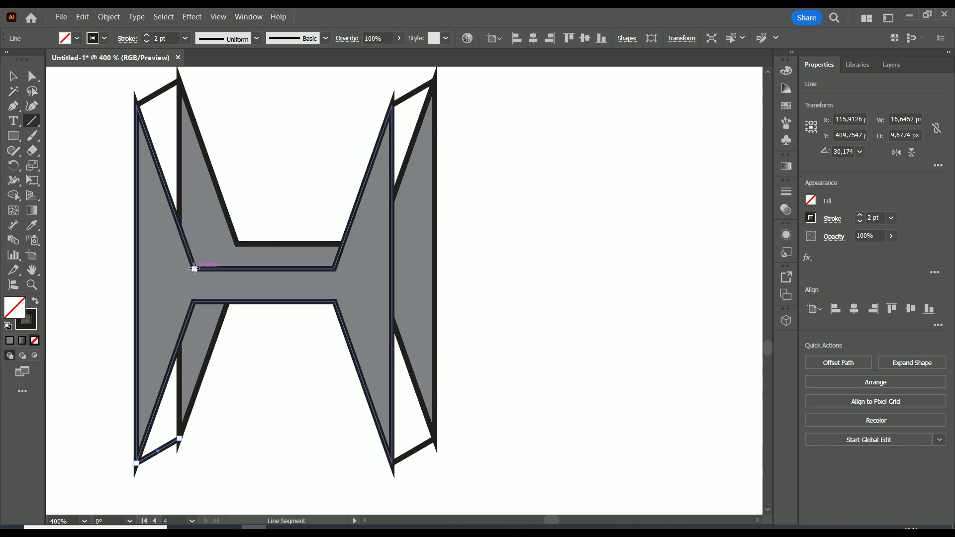
{"action": "left_click_drag", "start_coordinate": [194, 269], "coordinate": [238, 245]}
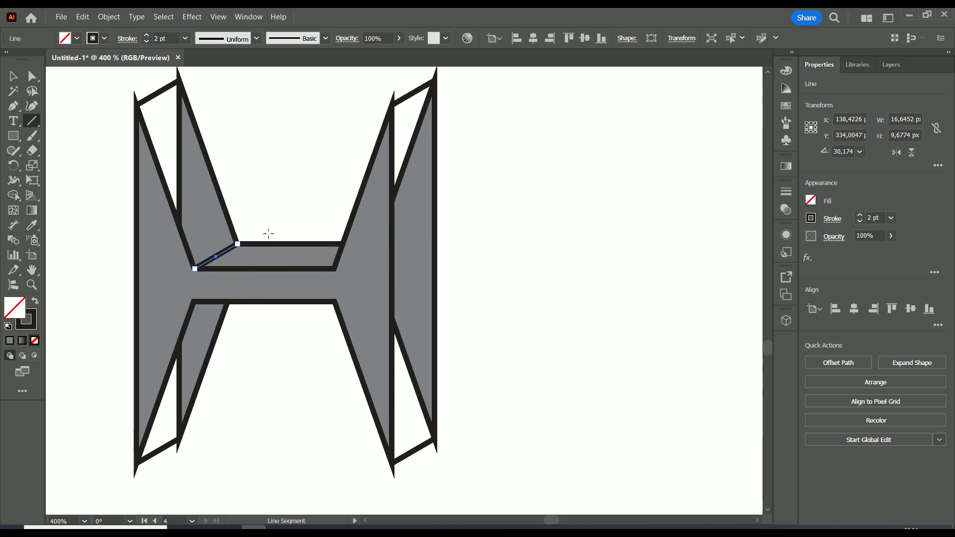
Select all the H artwork and merge the regions of the front H into one face with the Shape Builder tool.
{"action": "scroll", "coordinate": [268, 233], "scroll_direction": "down", "scroll_amount": 1}
{"action": "left_click", "coordinate": [19, 76]}
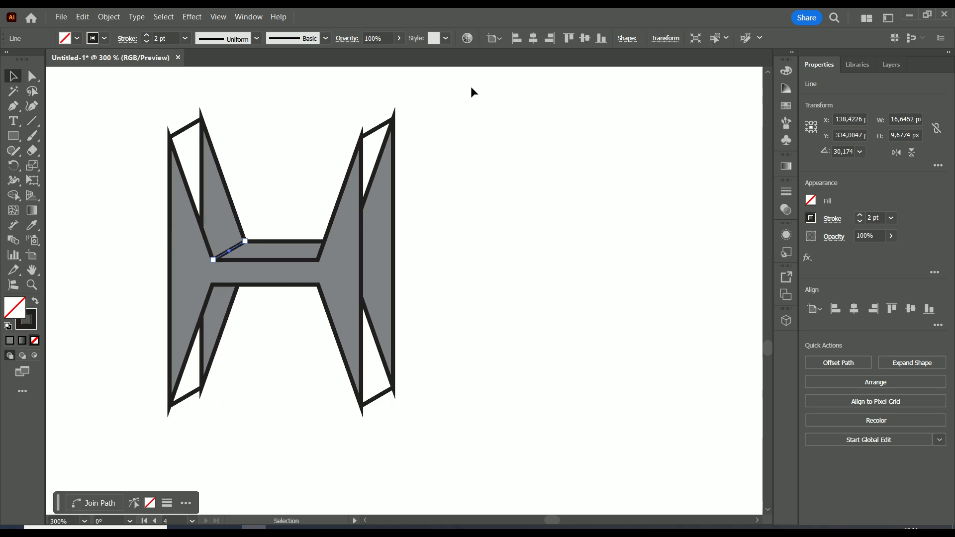
{"action": "left_click_drag", "start_coordinate": [471, 87], "coordinate": [142, 452]}
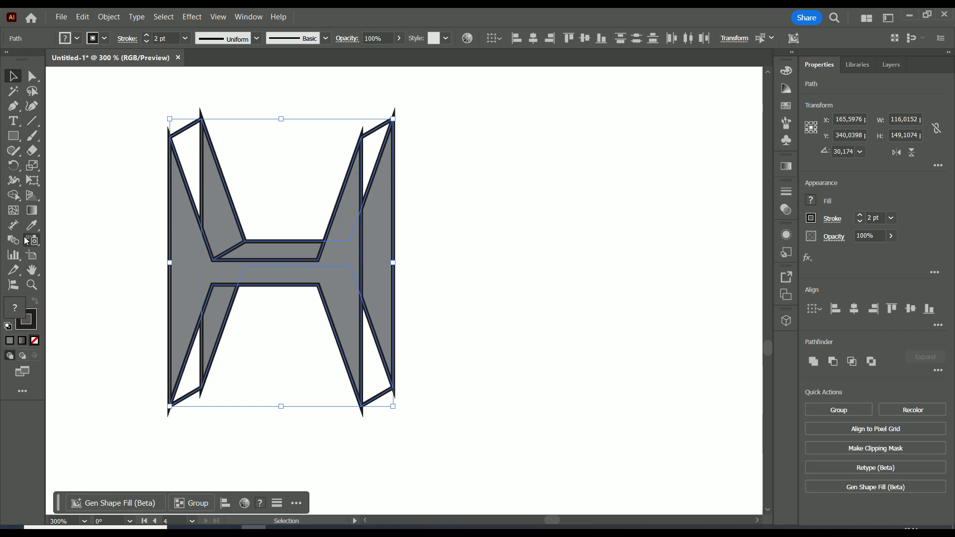
{"action": "left_click", "coordinate": [13, 197]}
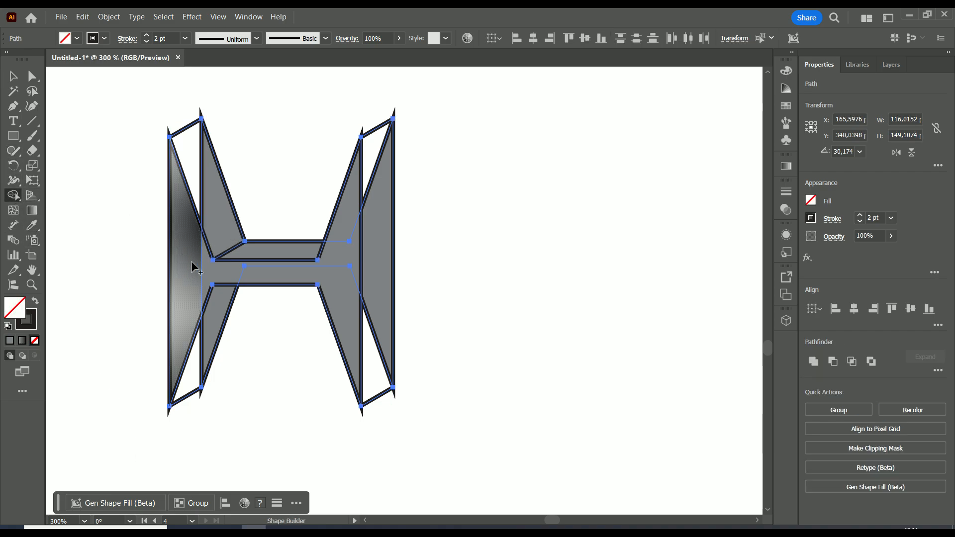
{"action": "mouse_move", "coordinate": [190, 270]}
{"action": "left_mouse_down"}
{"action": "mouse_move", "coordinate": [338, 272]}
{"action": "mouse_move", "coordinate": [350, 222]}
{"action": "mouse_move", "coordinate": [349, 295]}
{"action": "left_mouse_up"}
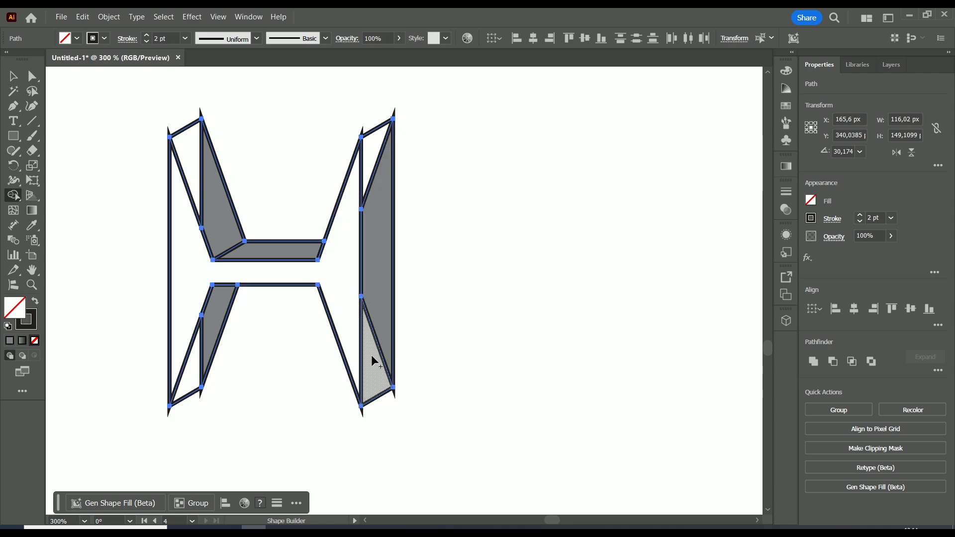
Merge the right, upper left and lower left side regions into single faces with Shape Builder and form the crossbar's top face.
{"action": "mouse_move", "coordinate": [373, 360]}
{"action": "left_mouse_down"}
{"action": "mouse_move", "coordinate": [381, 293]}
{"action": "mouse_move", "coordinate": [367, 173]}
{"action": "left_mouse_up"}
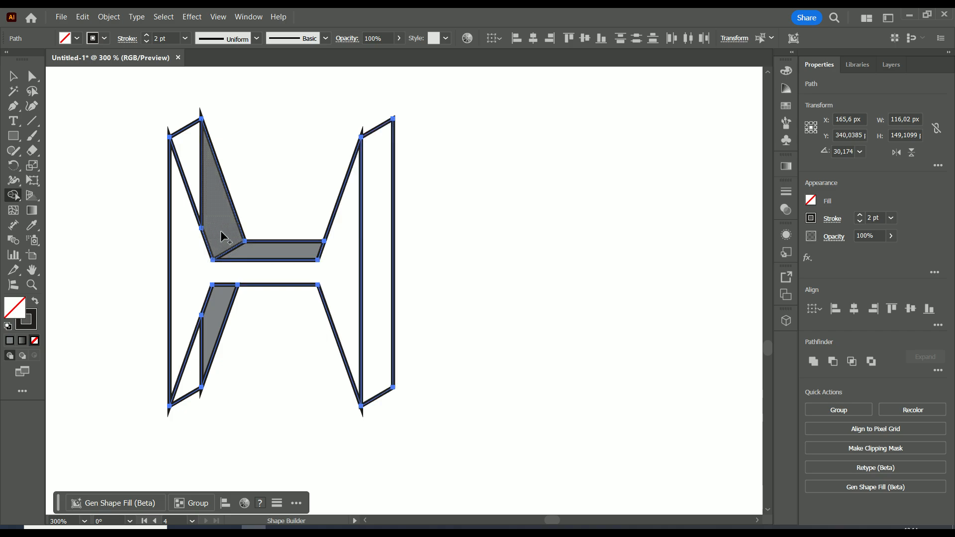
{"action": "left_click_drag", "start_coordinate": [222, 234], "coordinate": [196, 178]}
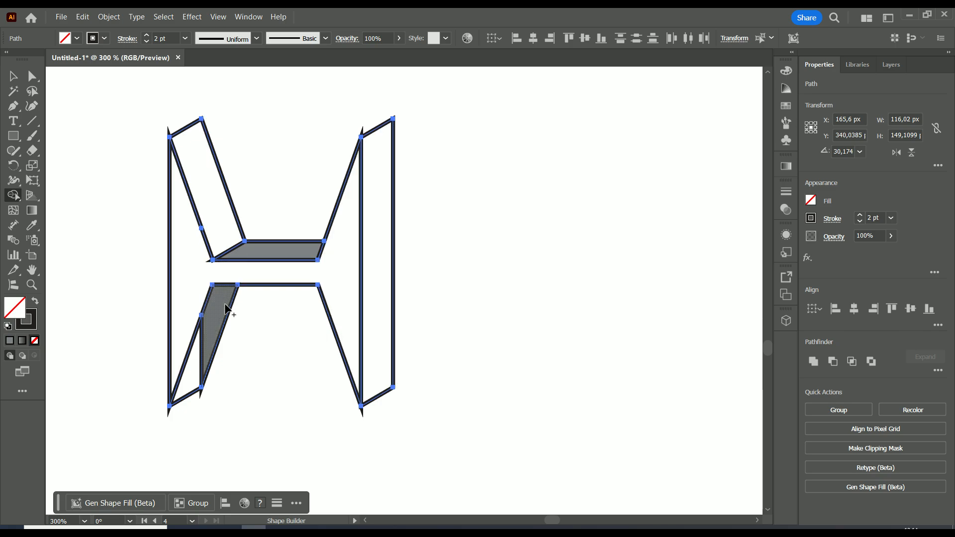
{"action": "mouse_move", "coordinate": [225, 309]}
{"action": "left_mouse_down"}
{"action": "mouse_move", "coordinate": [195, 369]}
{"action": "mouse_move", "coordinate": [208, 343]}
{"action": "left_mouse_up"}
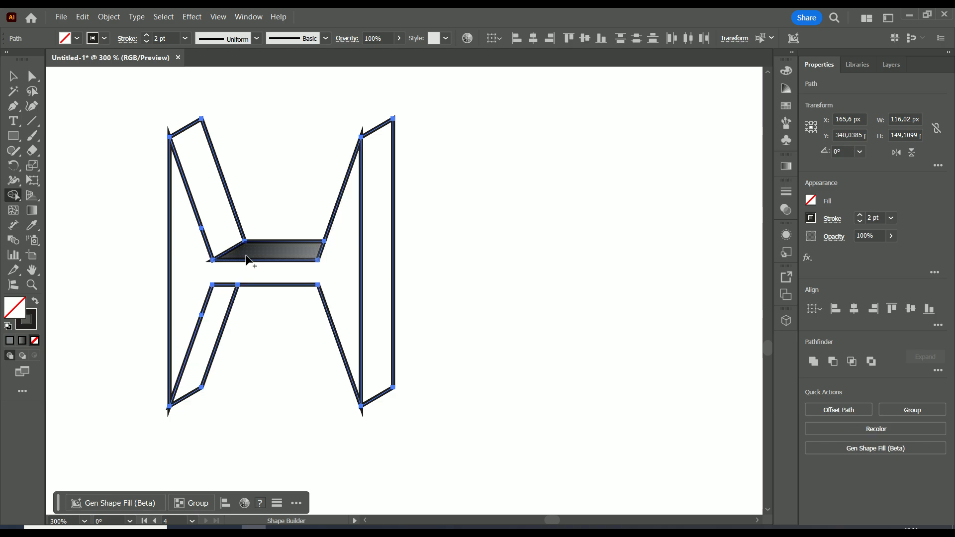
{"action": "left_click", "coordinate": [264, 251]}
{"action": "scroll", "coordinate": [266, 263], "scroll_direction": "up", "scroll_amount": 2}
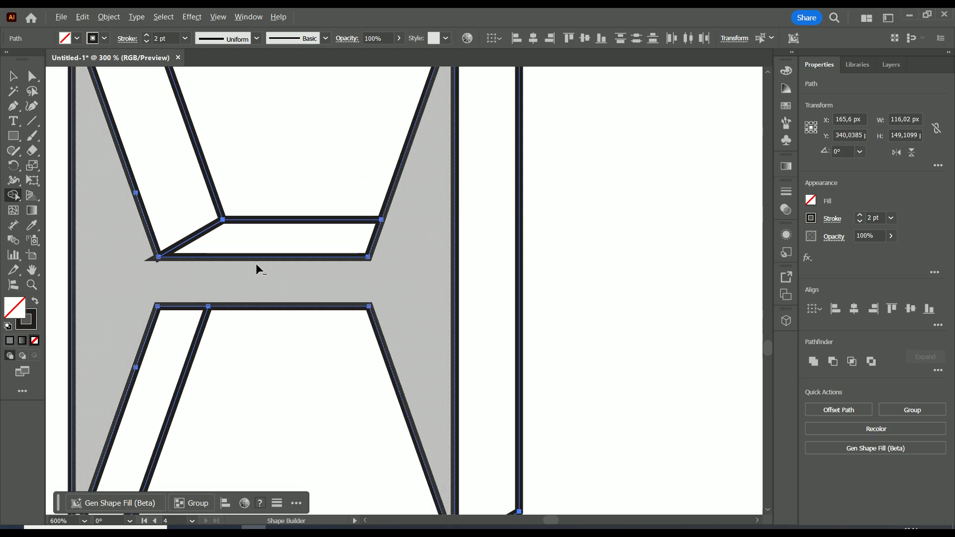
{"action": "scroll", "coordinate": [226, 272], "scroll_direction": "down", "scroll_amount": 1}
{"action": "scroll", "coordinate": [226, 272], "scroll_direction": "down", "scroll_amount": 1}
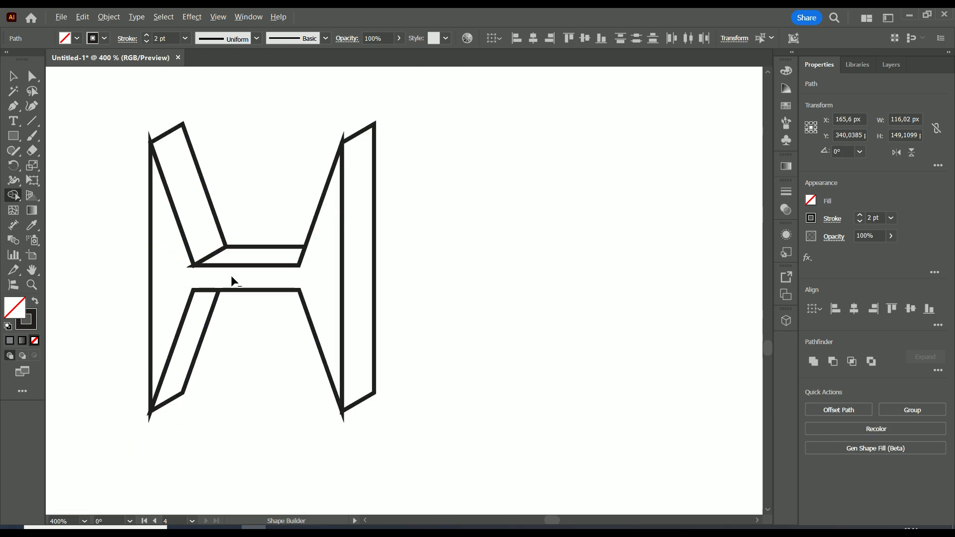
Select all the H faces and slightly round their corners with the live corner widgets to remove the spiky tips.
{"action": "key", "text": "ctrl+a"}
{"action": "scroll", "coordinate": [264, 168], "scroll_direction": "down", "scroll_amount": 1}
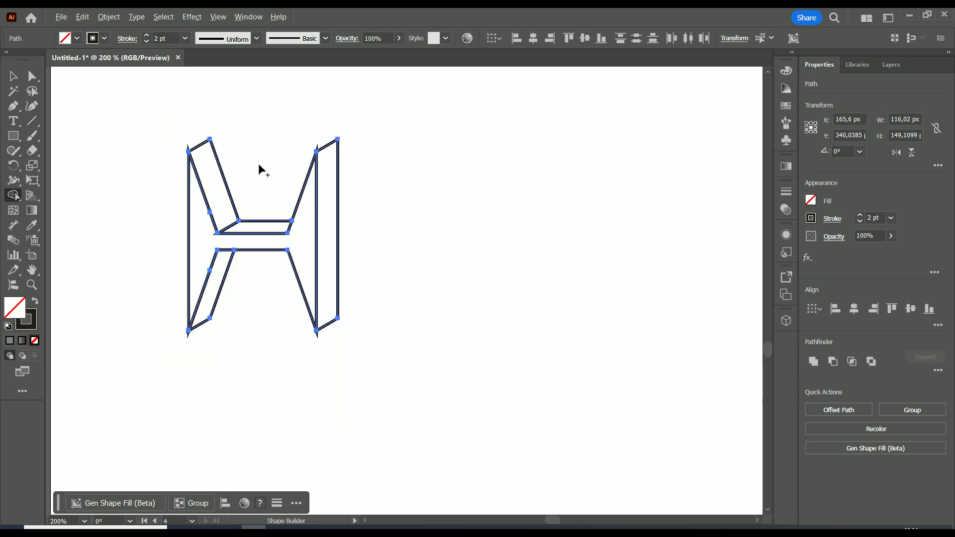
{"action": "left_click_drag", "start_coordinate": [273, 158], "coordinate": [277, 213]}
{"action": "scroll", "coordinate": [288, 308], "scroll_direction": "up", "scroll_amount": 1}
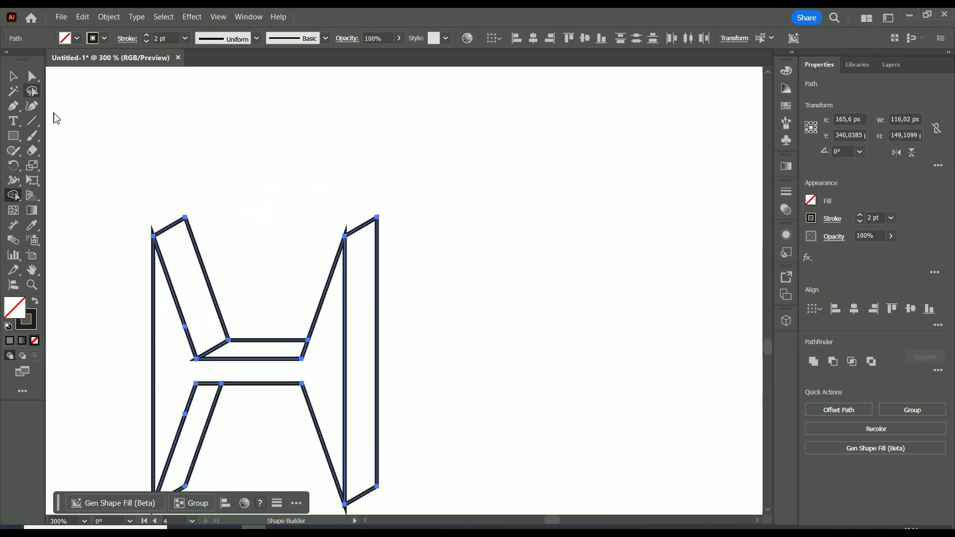
{"action": "left_click", "coordinate": [32, 76]}
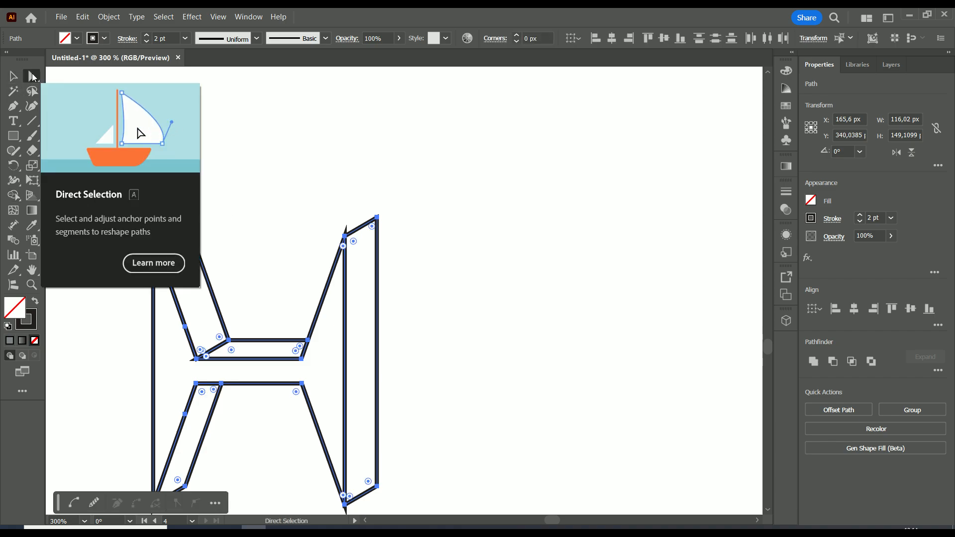
{"action": "left_click_drag", "start_coordinate": [154, 245], "coordinate": [155, 231]}
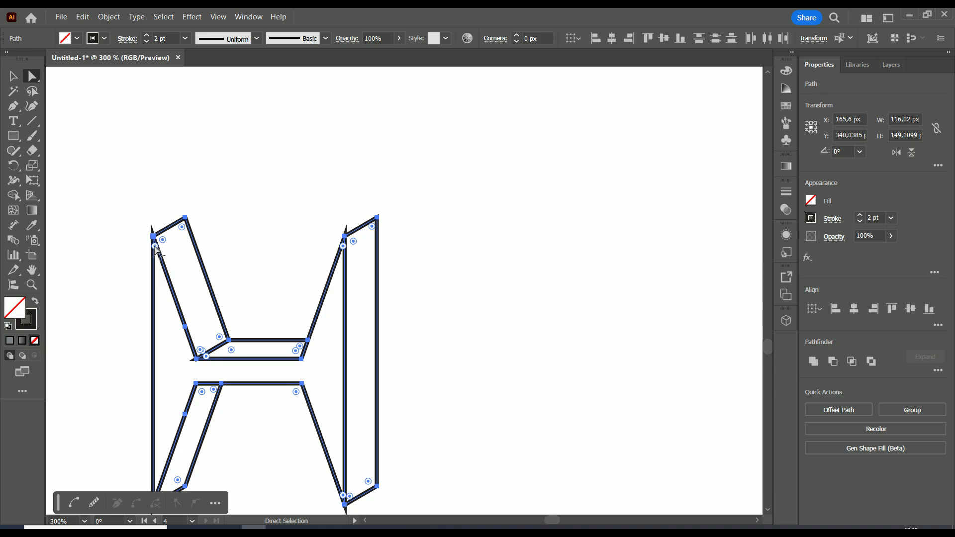
{"action": "left_click_drag", "start_coordinate": [155, 246], "coordinate": [155, 238]}
{"action": "left_click", "coordinate": [448, 323]}
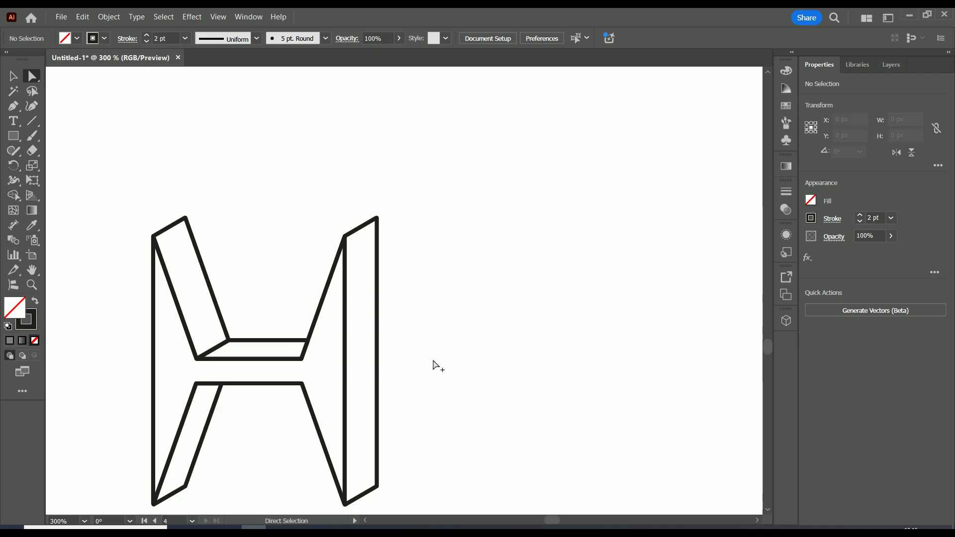
Select all faces of the outlined H for the Shape Builder tool and show the Color Guide shades.
{"action": "scroll", "coordinate": [433, 368], "scroll_direction": "down", "scroll_amount": 2}
{"action": "scroll", "coordinate": [432, 378], "scroll_direction": "down", "scroll_amount": 1}
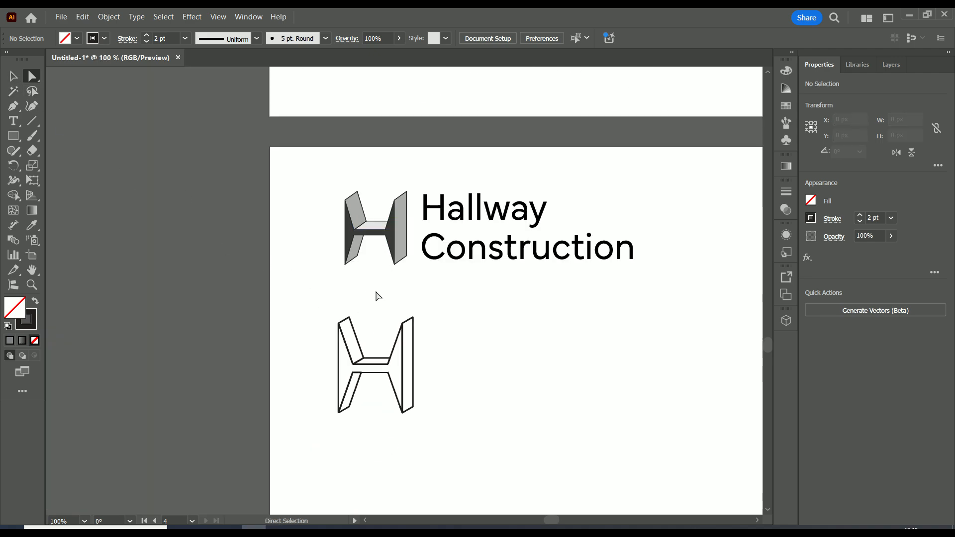
{"action": "scroll", "coordinate": [383, 368], "scroll_direction": "up", "scroll_amount": 2}
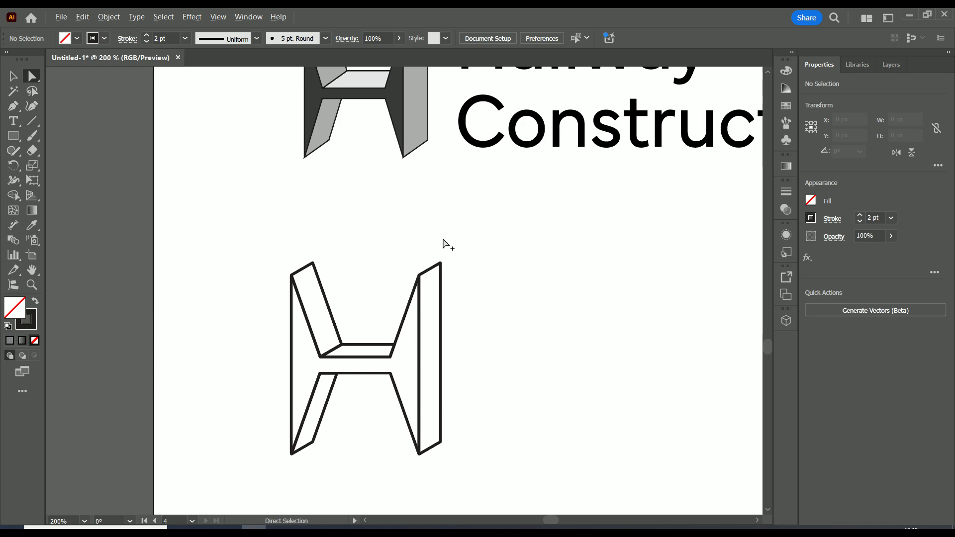
{"action": "scroll", "coordinate": [446, 244], "scroll_direction": "down", "scroll_amount": 1}
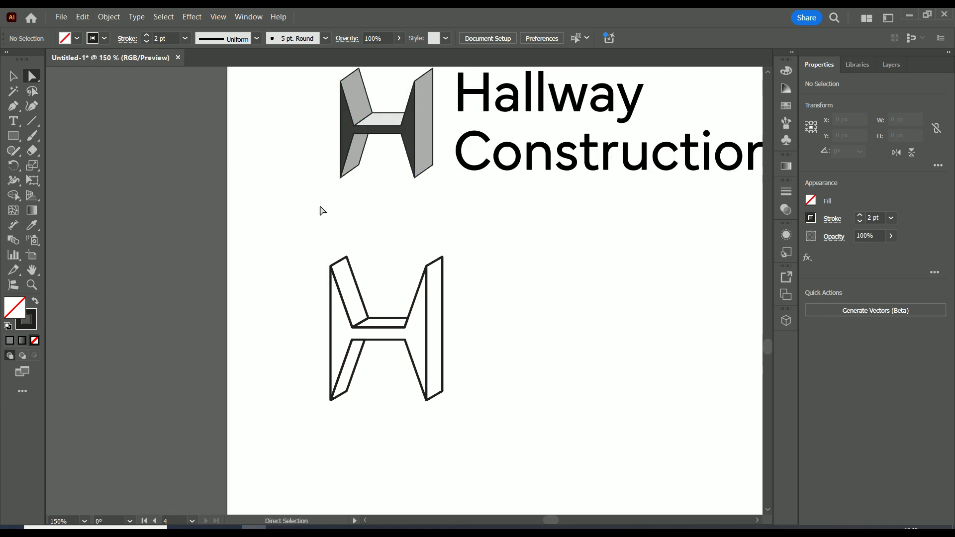
{"action": "key", "text": "v"}
{"action": "left_click_drag", "start_coordinate": [512, 242], "coordinate": [314, 433]}
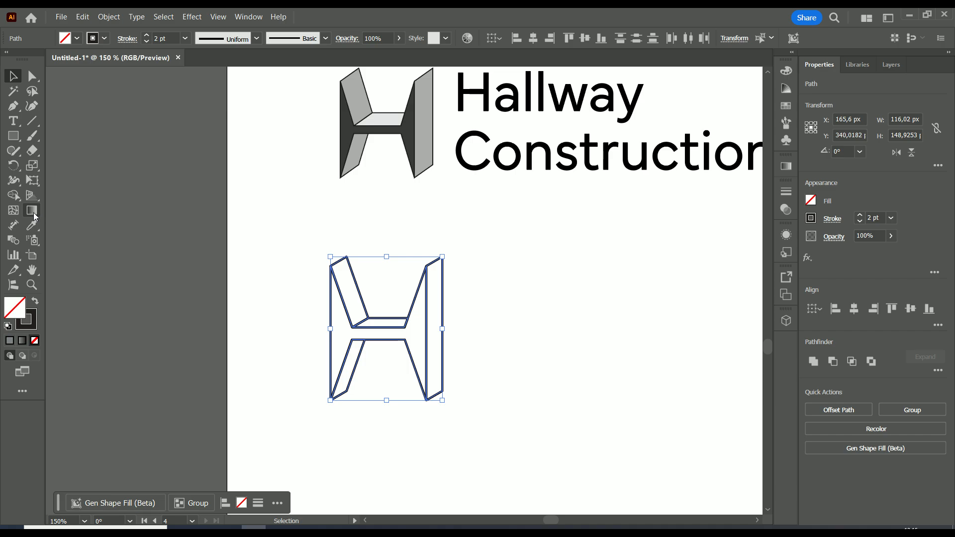
{"action": "left_click", "coordinate": [14, 196]}
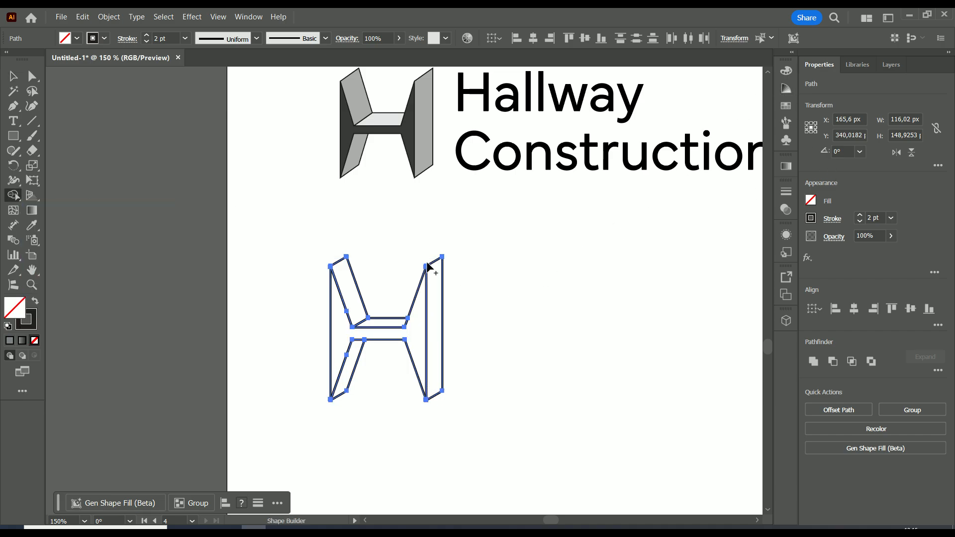
{"action": "left_click", "coordinate": [789, 76]}
{"action": "left_click", "coordinate": [790, 89]}
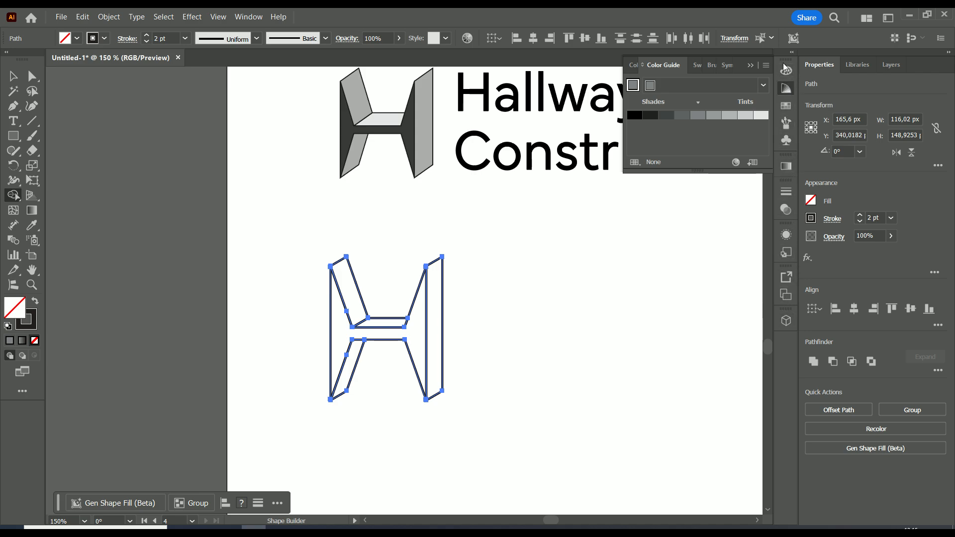
{"action": "left_click", "coordinate": [249, 17]}
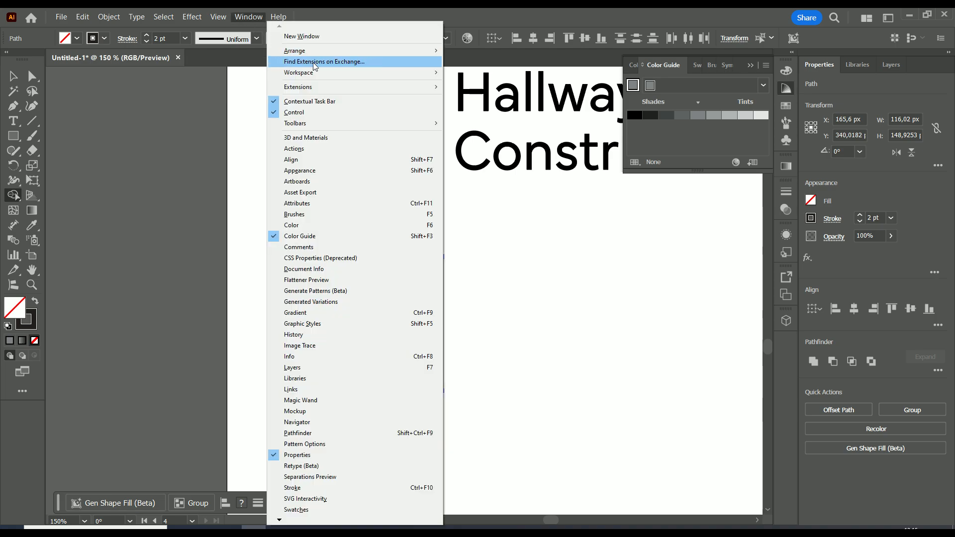
{"action": "mouse_move", "coordinate": [332, 74]}
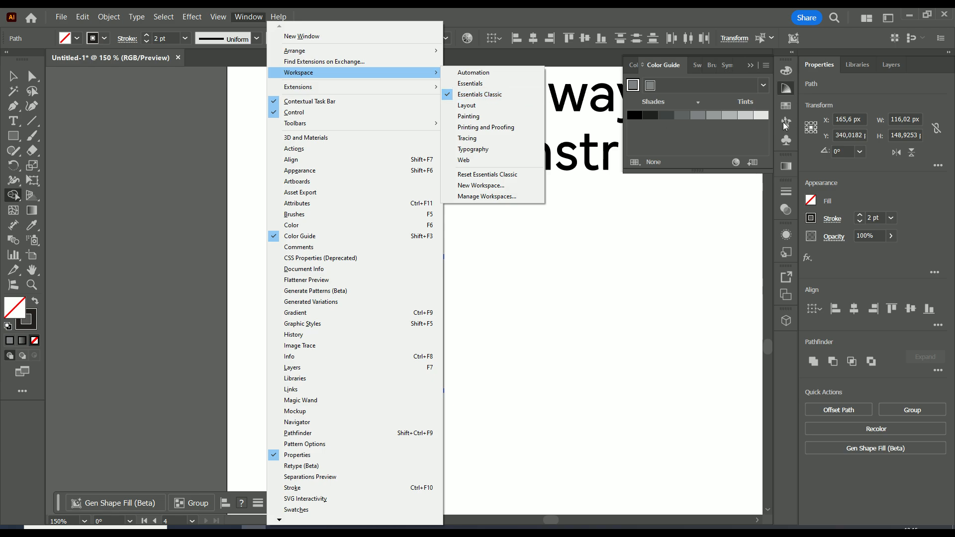
{"action": "left_click", "coordinate": [789, 359]}
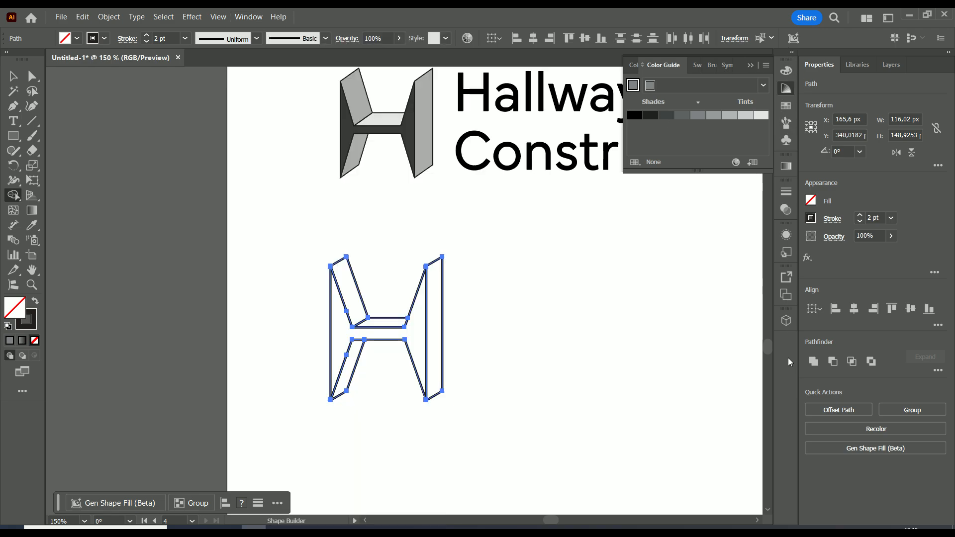
Fill the front H face with dark grey and the three side faces with medium grey from the Color Guide.
{"action": "left_click", "coordinate": [787, 89]}
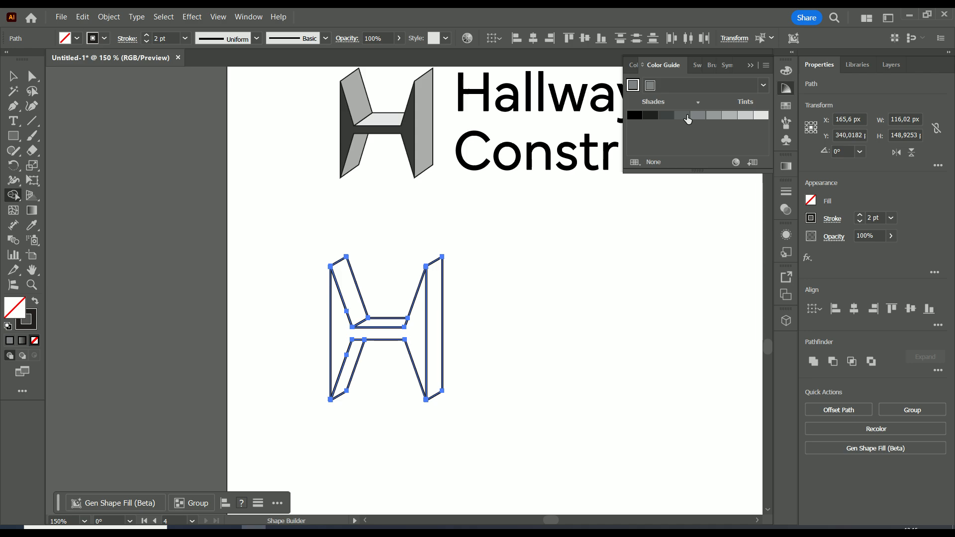
{"action": "left_click", "coordinate": [666, 115]}
{"action": "left_click_drag", "start_coordinate": [338, 333], "coordinate": [426, 330]}
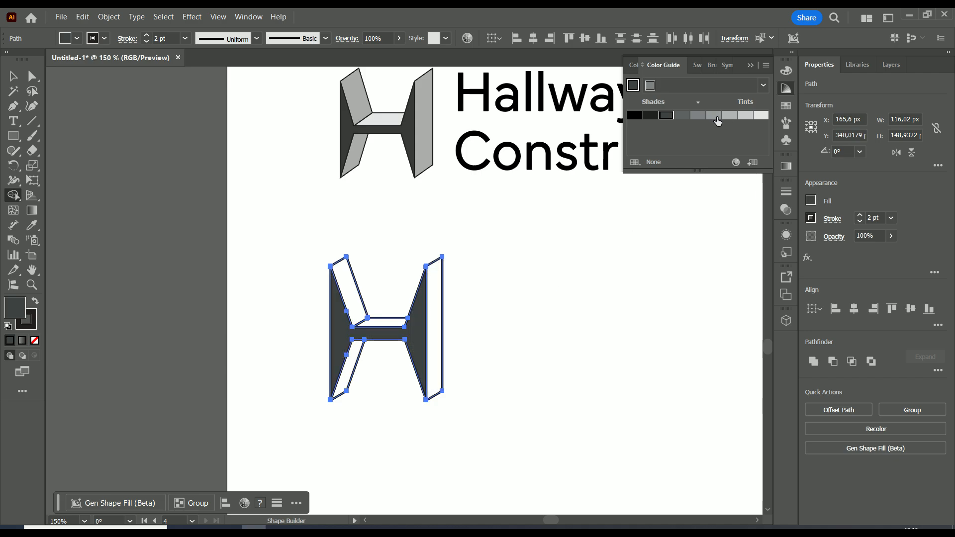
{"action": "left_click", "coordinate": [715, 115]}
{"action": "left_click", "coordinate": [433, 319]}
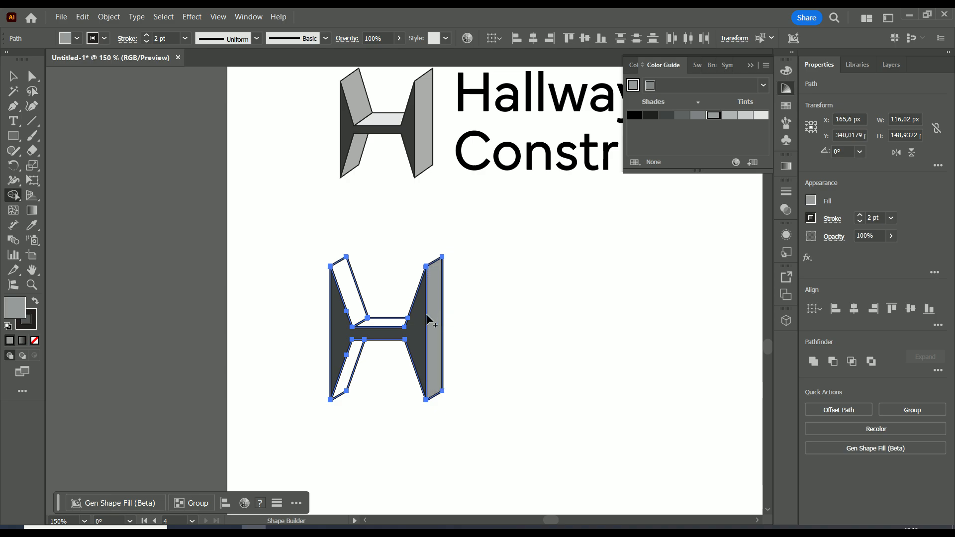
{"action": "left_click", "coordinate": [351, 304]}
{"action": "left_click", "coordinate": [352, 368]}
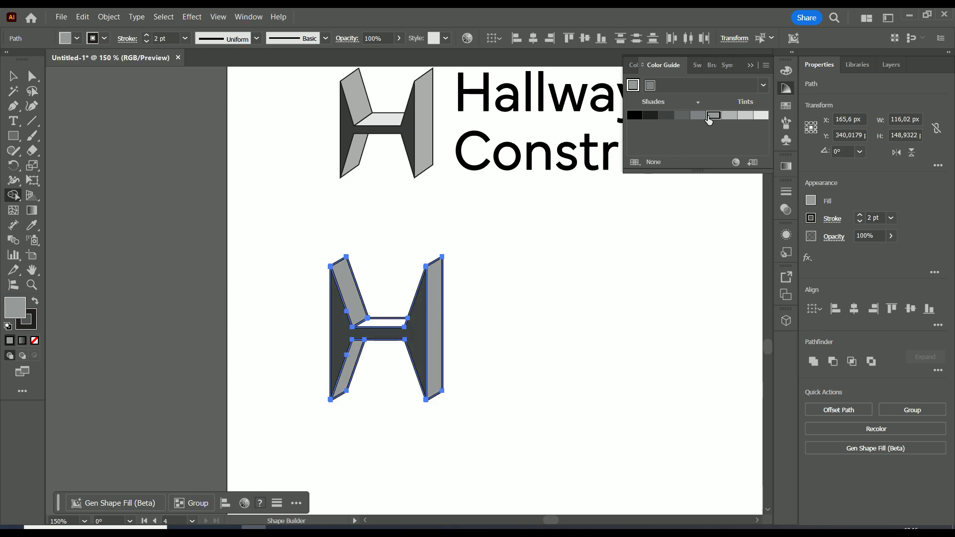
Fill the crossbar's top face with a light grey tint from the Color Guide.
{"action": "left_click", "coordinate": [729, 116]}
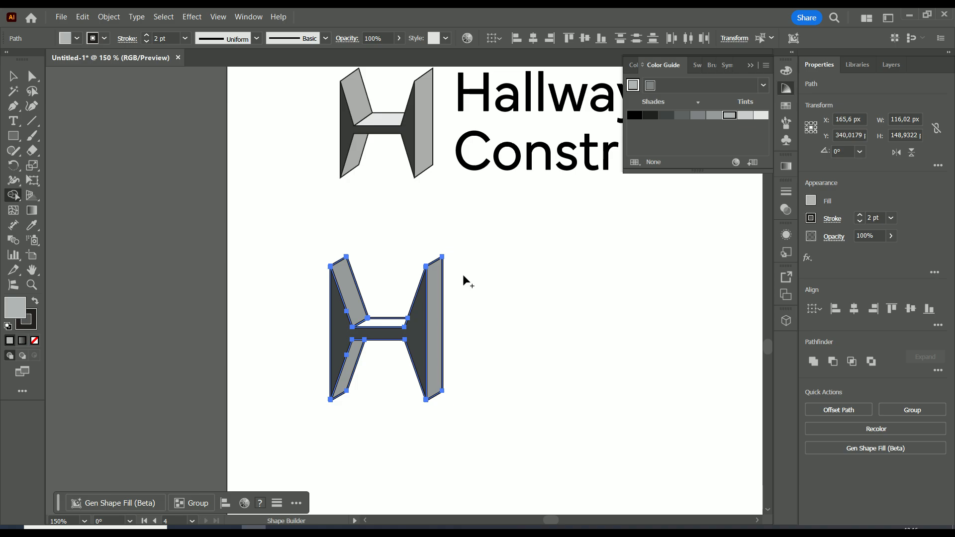
{"action": "left_click", "coordinate": [745, 116]}
{"action": "left_click", "coordinate": [390, 324]}
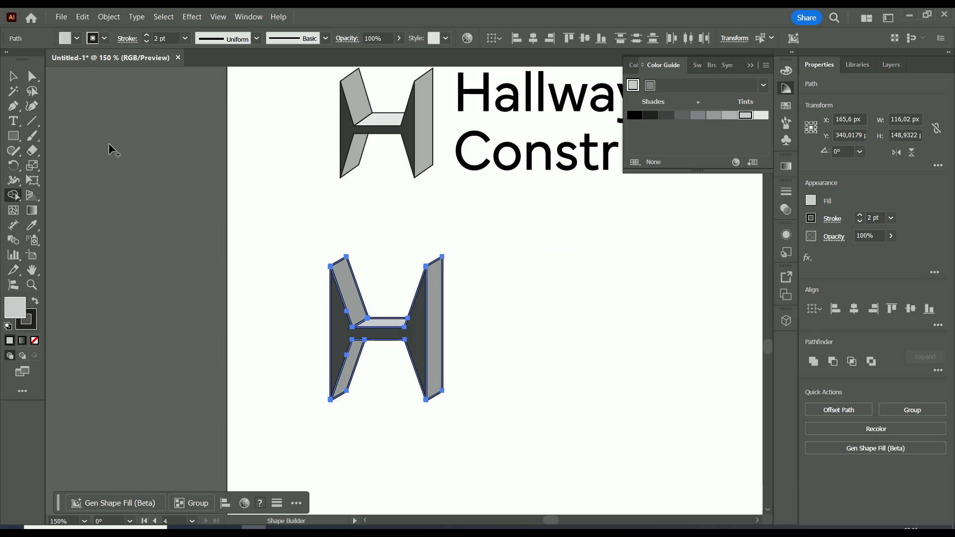
Examine the shaded H icon and compare it with the original logo, the sketches and the other logo versions on the artboards.
{"action": "left_click", "coordinate": [12, 77]}
{"action": "left_click", "coordinate": [364, 223]}
{"action": "left_click_drag", "start_coordinate": [505, 230], "coordinate": [302, 428]}
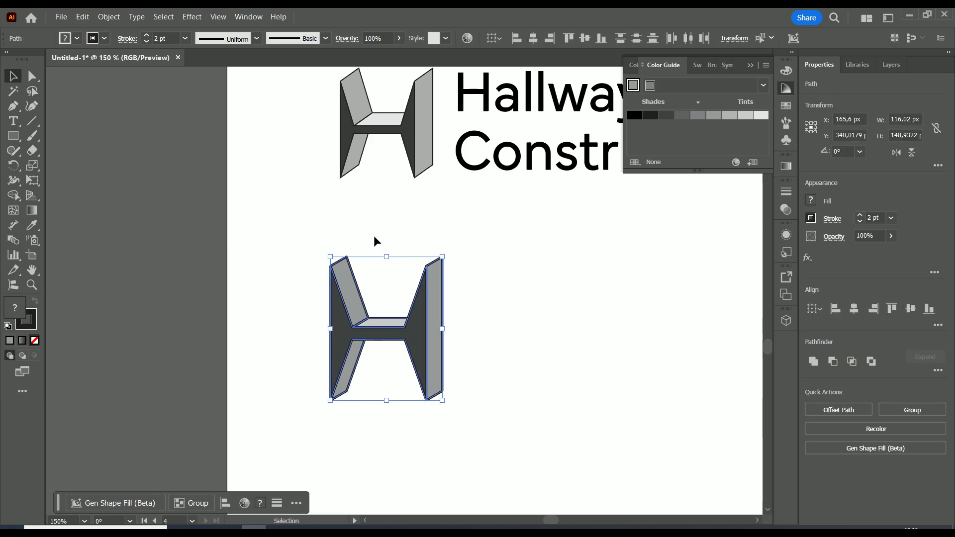
{"action": "left_click", "coordinate": [443, 244]}
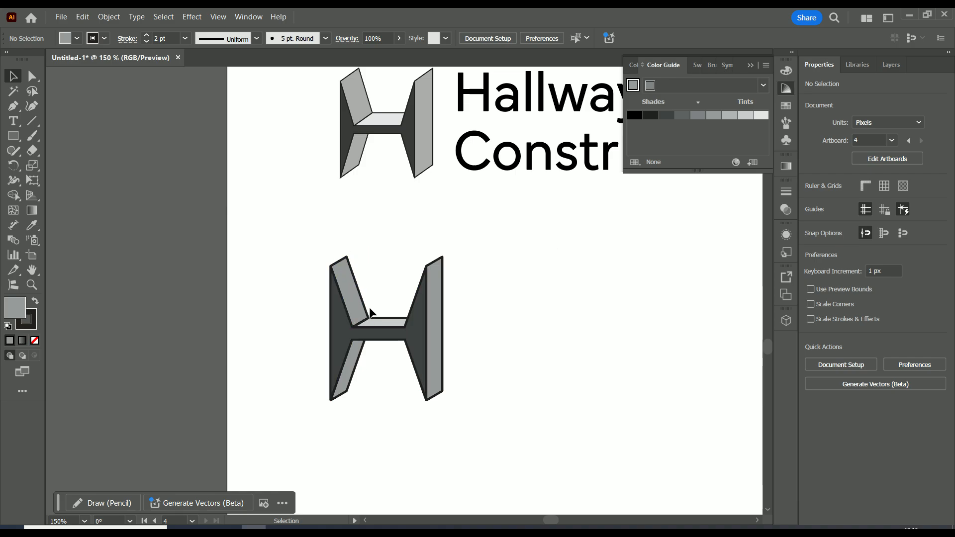
{"action": "left_click_drag", "start_coordinate": [511, 233], "coordinate": [317, 430]}
{"action": "key", "text": "ctrl+minus"}
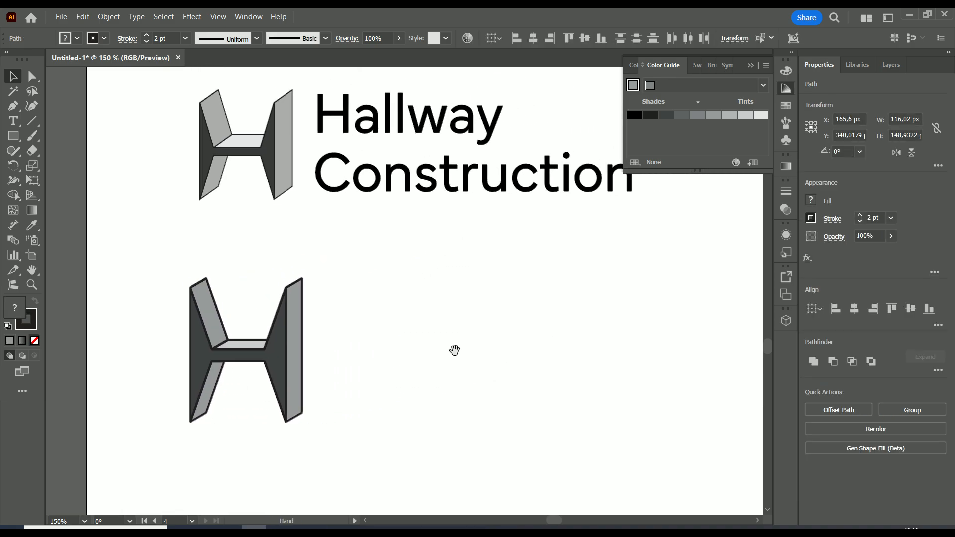
{"action": "left_click", "coordinate": [431, 307]}
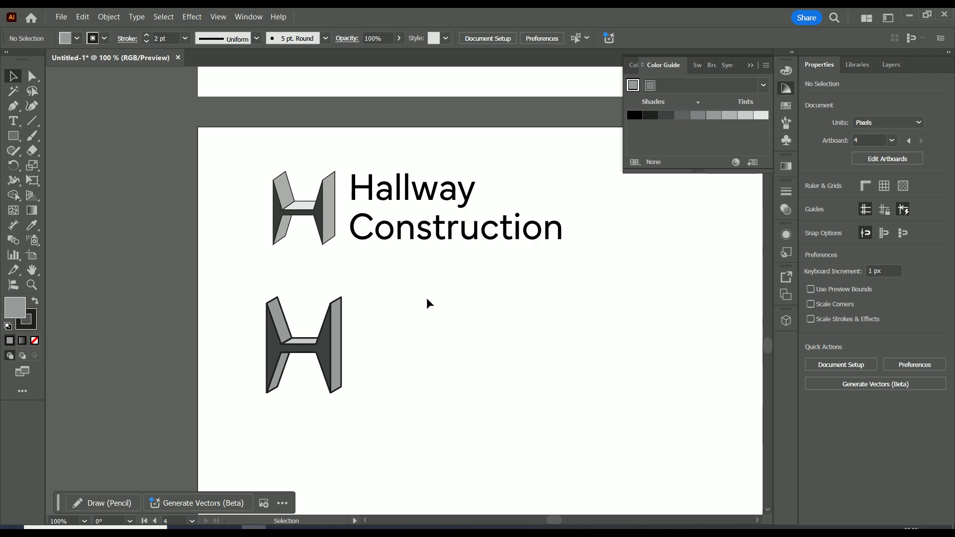
{"action": "left_click_drag", "start_coordinate": [431, 258], "coordinate": [461, 443]}
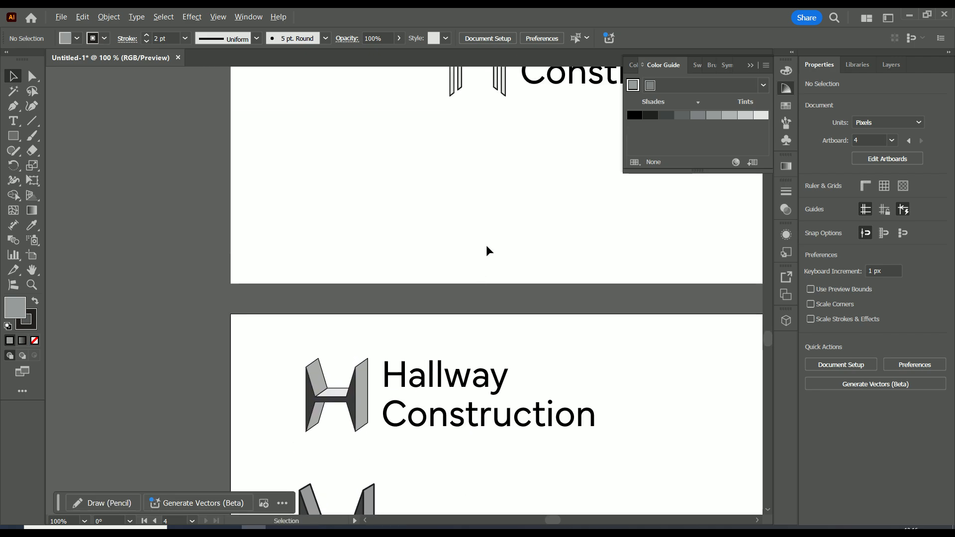
{"action": "key", "text": "ctrl+minus"}
{"action": "key", "text": "ctrl+minus"}
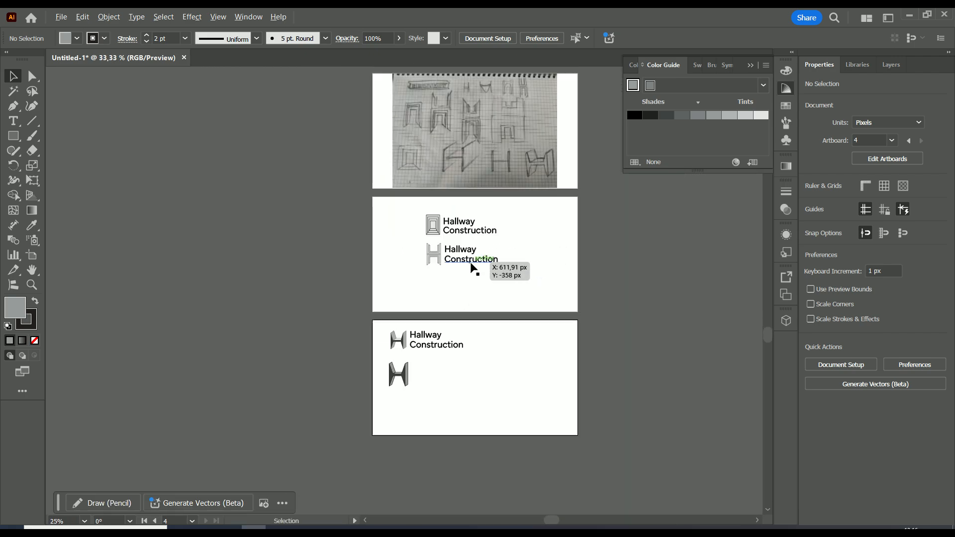
{"action": "scroll", "coordinate": [470, 276], "scroll_direction": "up", "scroll_amount": 2}
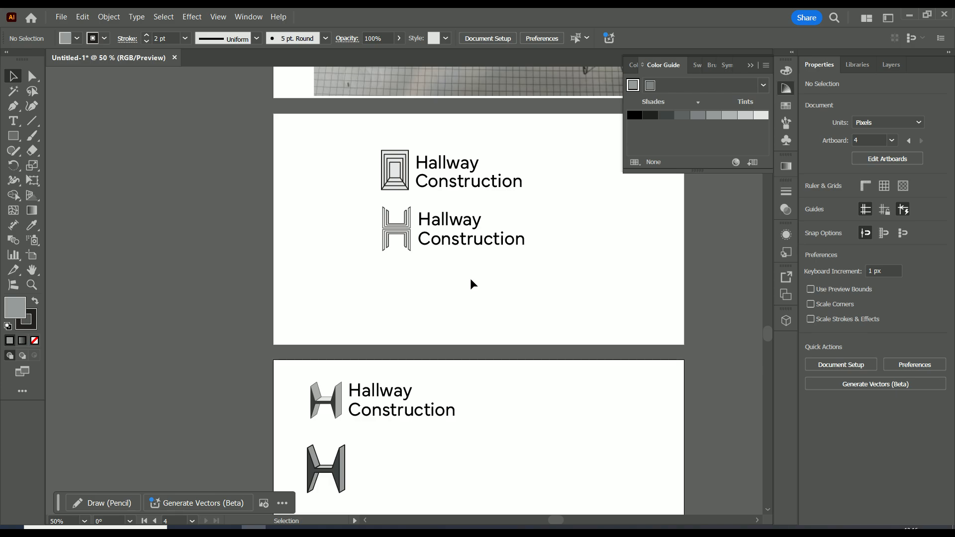
{"action": "scroll", "coordinate": [476, 296], "scroll_direction": "down", "scroll_amount": 1}
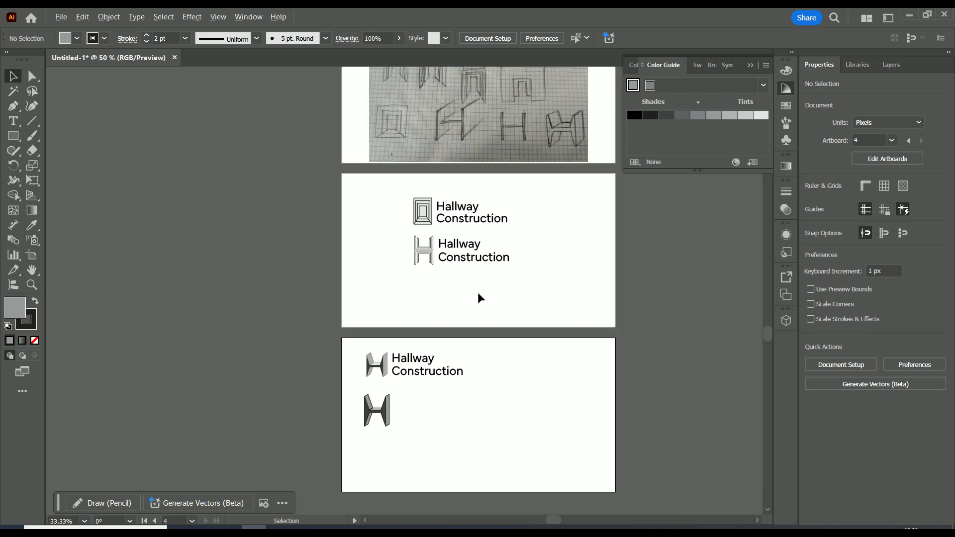
{"action": "scroll", "coordinate": [480, 298], "scroll_direction": "up", "scroll_amount": 2}
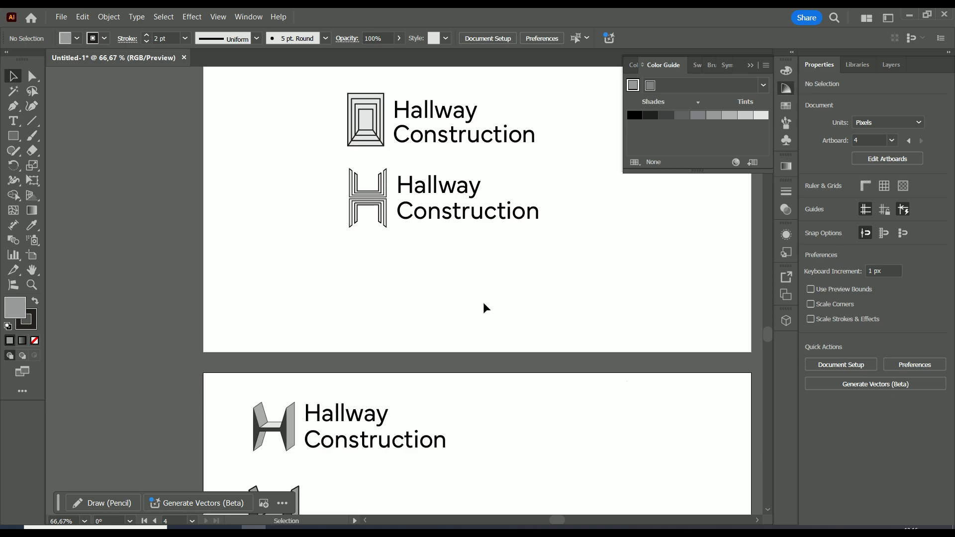
{"action": "scroll", "coordinate": [477, 305], "scroll_direction": "down", "scroll_amount": 1}
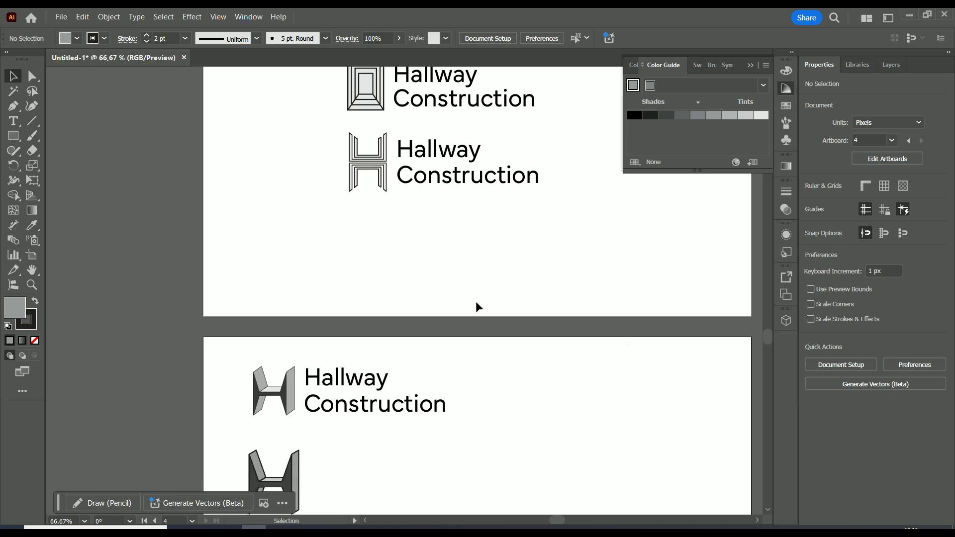
{"action": "scroll", "coordinate": [476, 305], "scroll_direction": "down", "scroll_amount": 1}
{"action": "scroll", "coordinate": [476, 305], "scroll_direction": "down", "scroll_amount": 1}
{"action": "scroll", "coordinate": [476, 305], "scroll_direction": "up", "scroll_amount": 1}
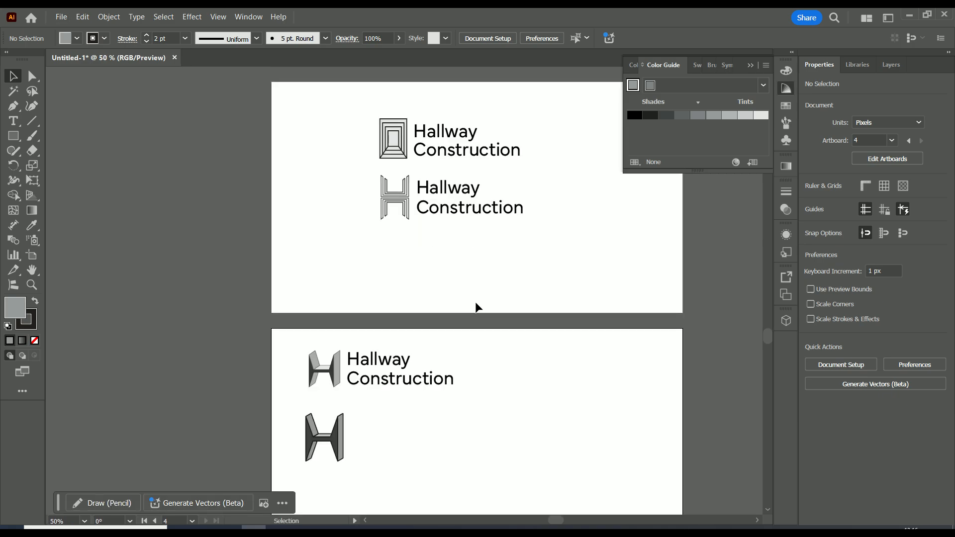
{"action": "scroll", "coordinate": [476, 305], "scroll_direction": "down", "scroll_amount": 1}
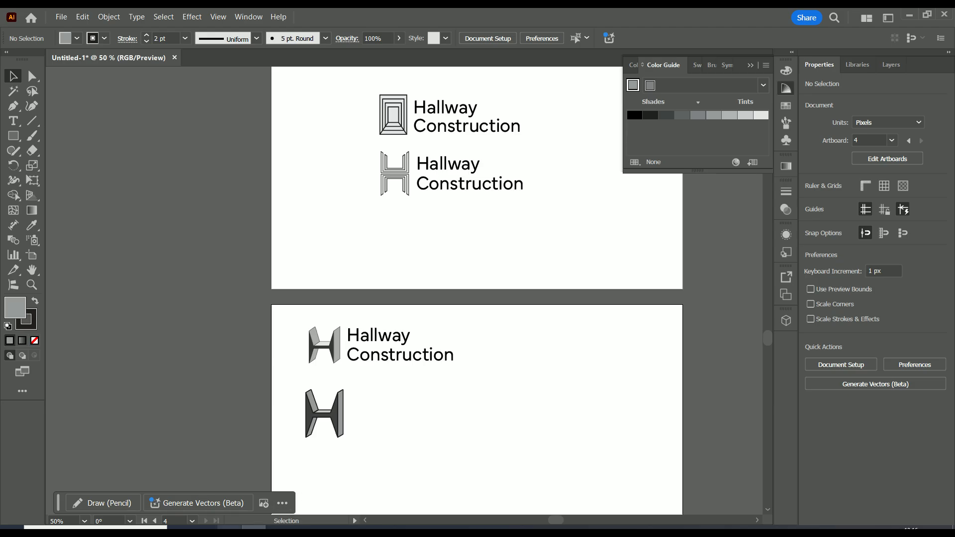
{"action": "key", "text": "alt+Tab"}
{"action": "key", "text": "alt+Tab"}
{"action": "key", "text": "alt+Tab"}
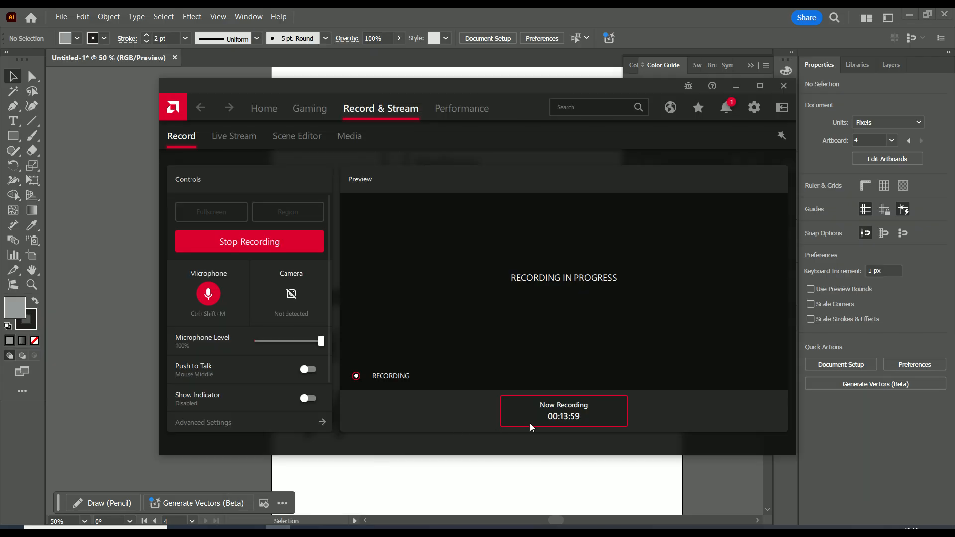